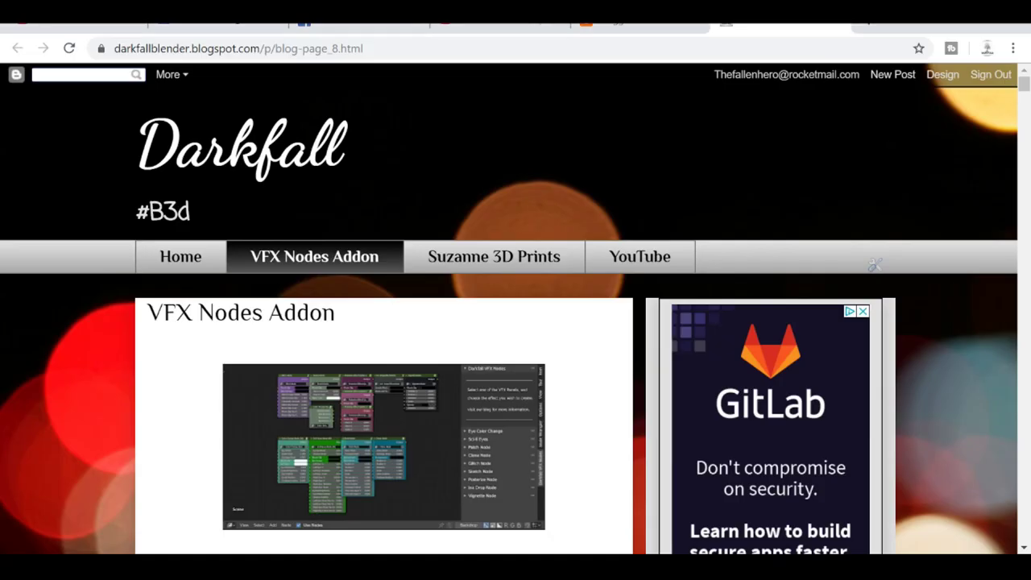
# - Scroll down the VFX Nodes Addon blog page to reach the add-on download link
pyautogui.scroll(-1, 516, 169)
pyautogui.scroll(-6, 450, 151)
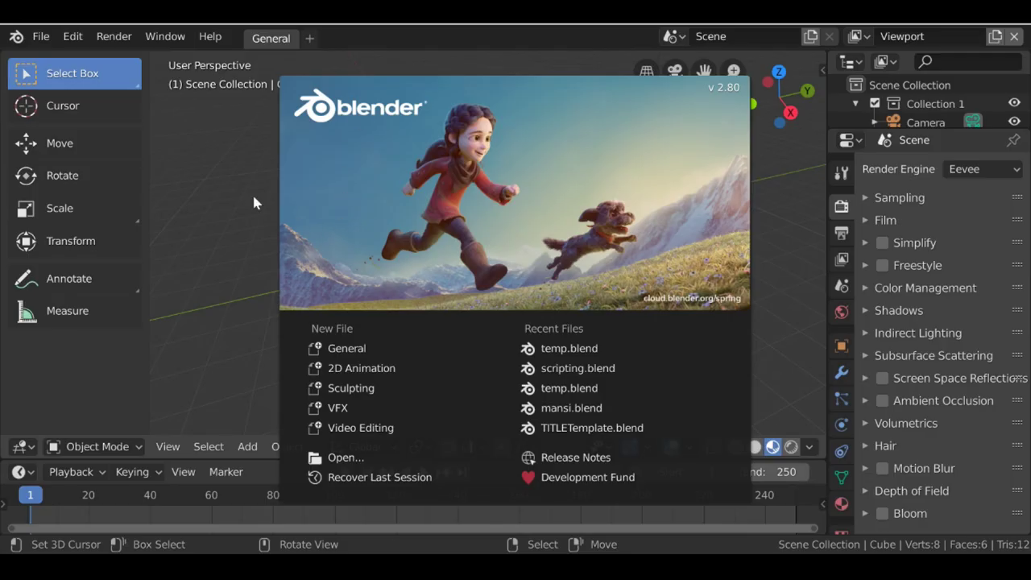
# - In Preferences > Add-ons, search 'dark' and remove the old Darkfall VFX Nodes add-on
pyautogui.click(254, 203)
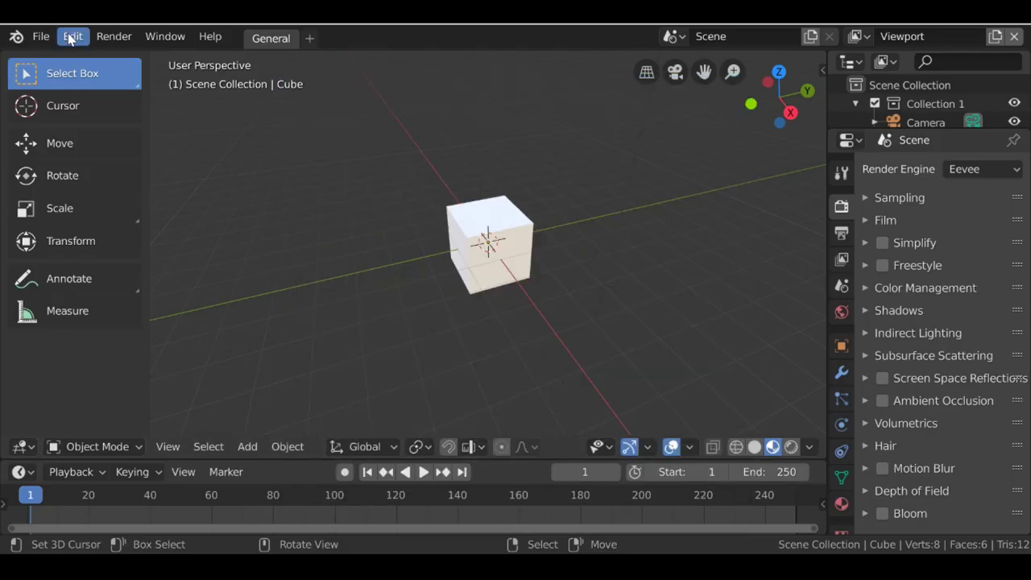
pyautogui.click(73, 37)
pyautogui.click(115, 284)
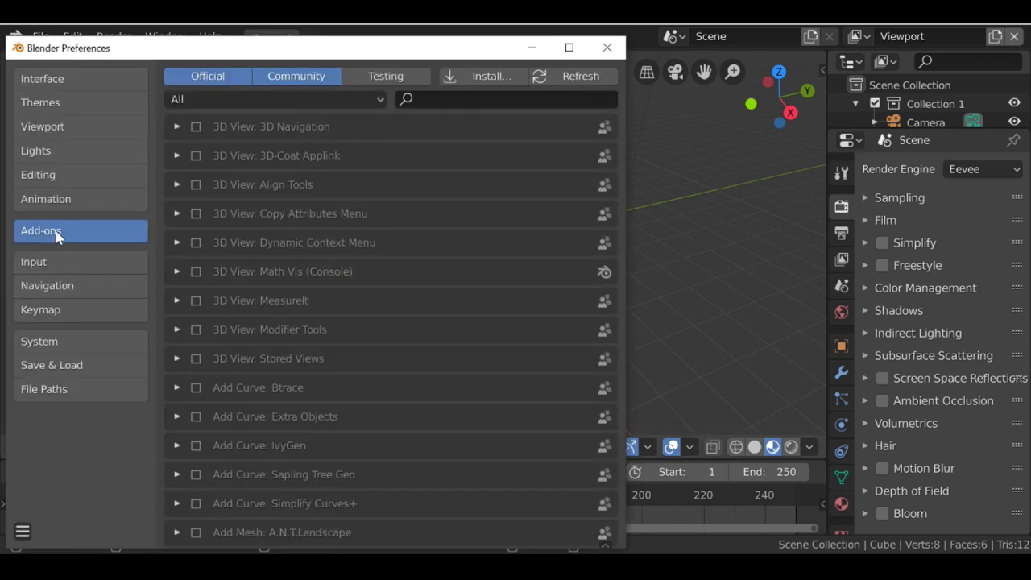
pyautogui.click(468, 100)
pyautogui.write('dark')
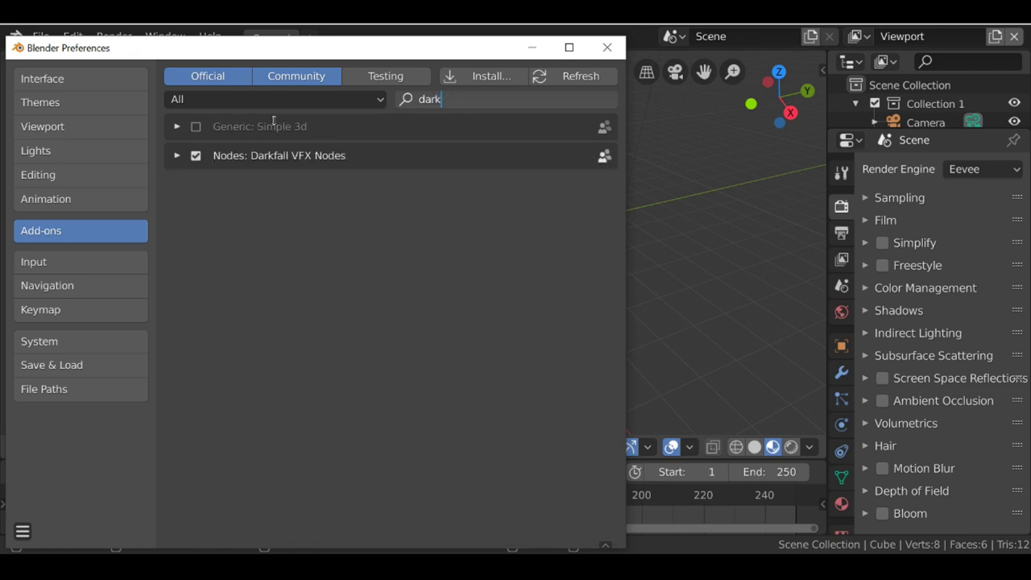
pyautogui.click(178, 157)
pyautogui.click(178, 157)
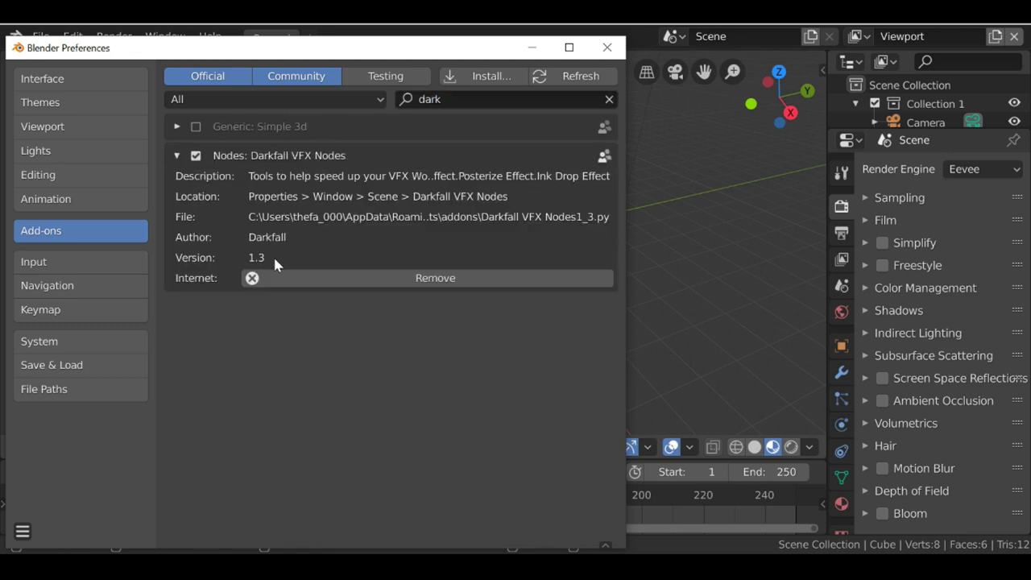
pyautogui.click(431, 278)
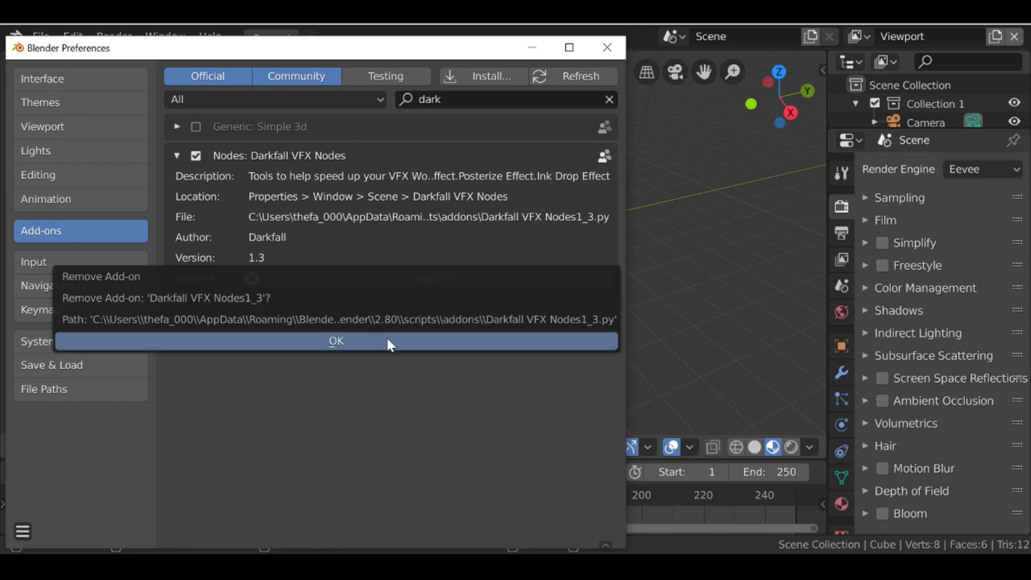
pyautogui.click(389, 342)
# - Install Darkfall VFX Nodes1_4.py, enable it, and close Preferences
pyautogui.click(608, 99)
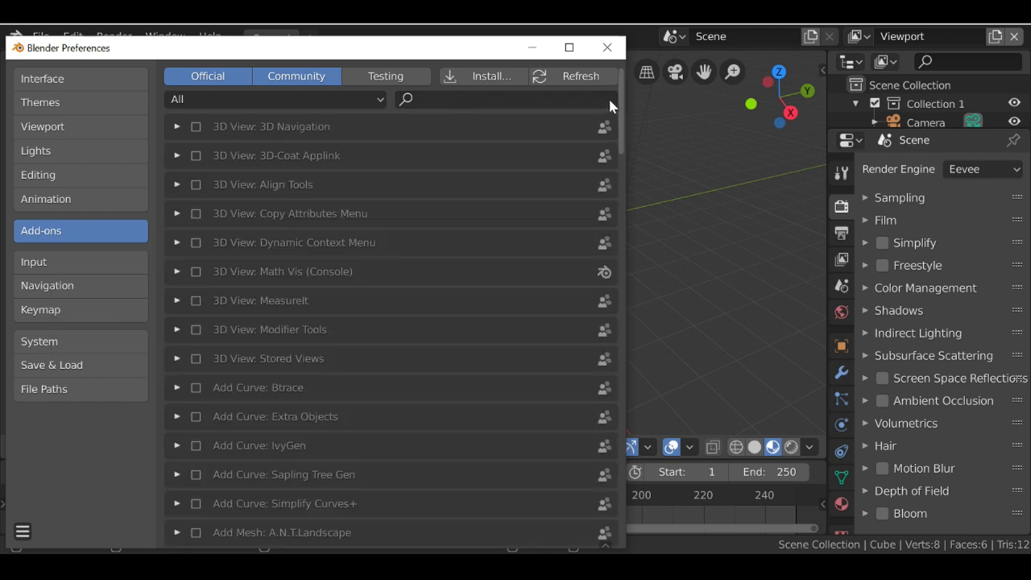
pyautogui.click(489, 77)
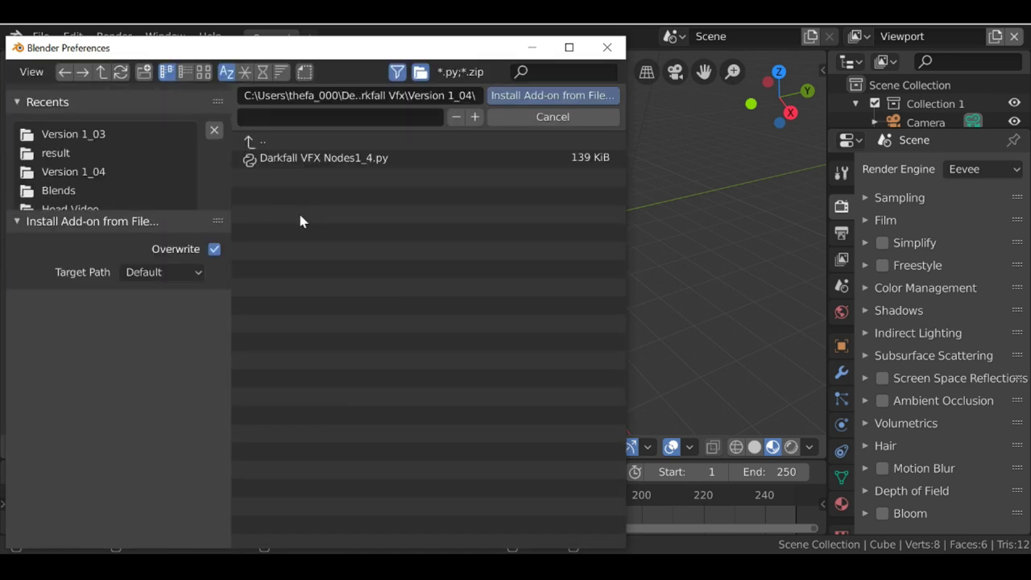
pyautogui.click(338, 159)
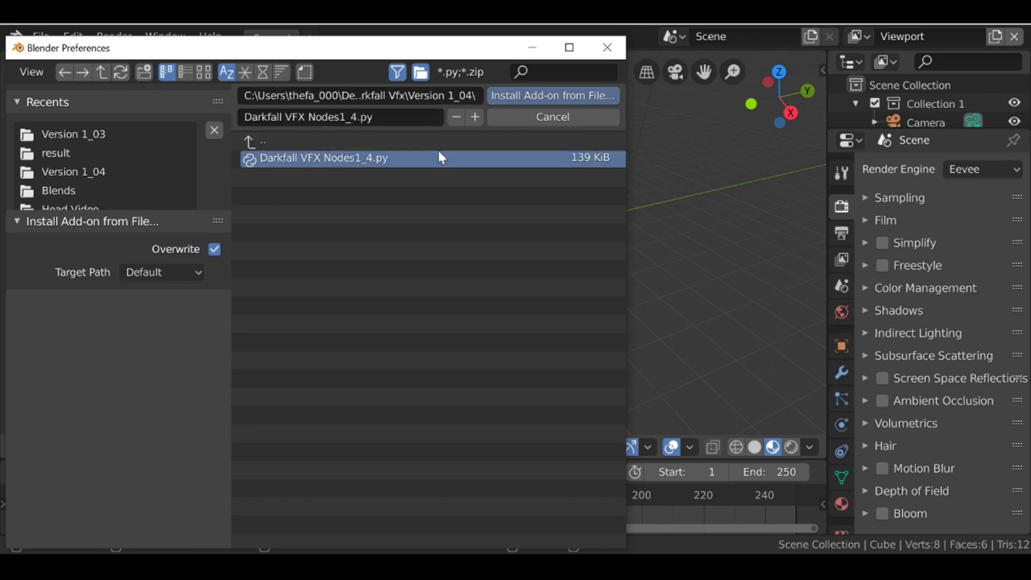
pyautogui.click(550, 97)
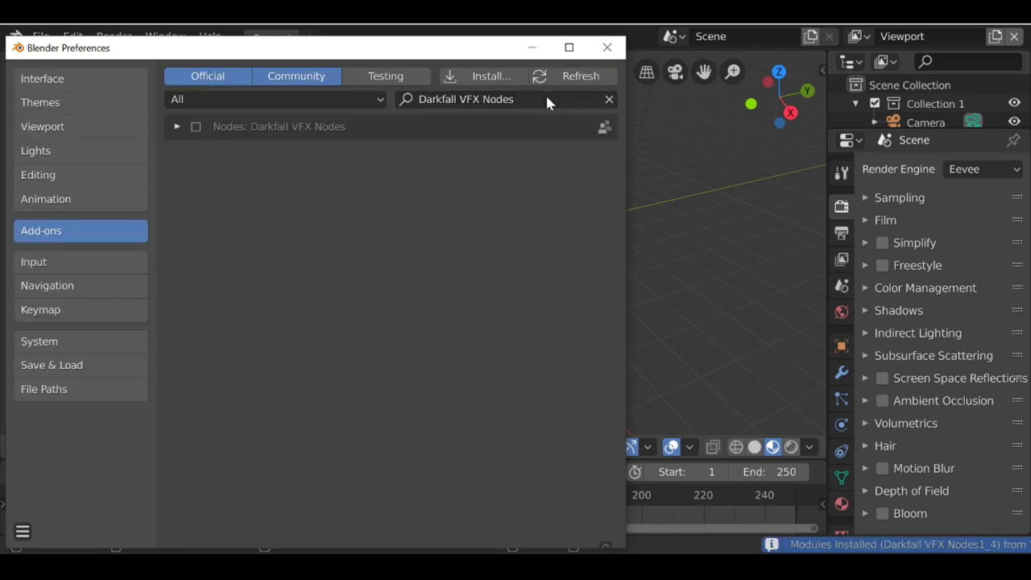
pyautogui.click(196, 126)
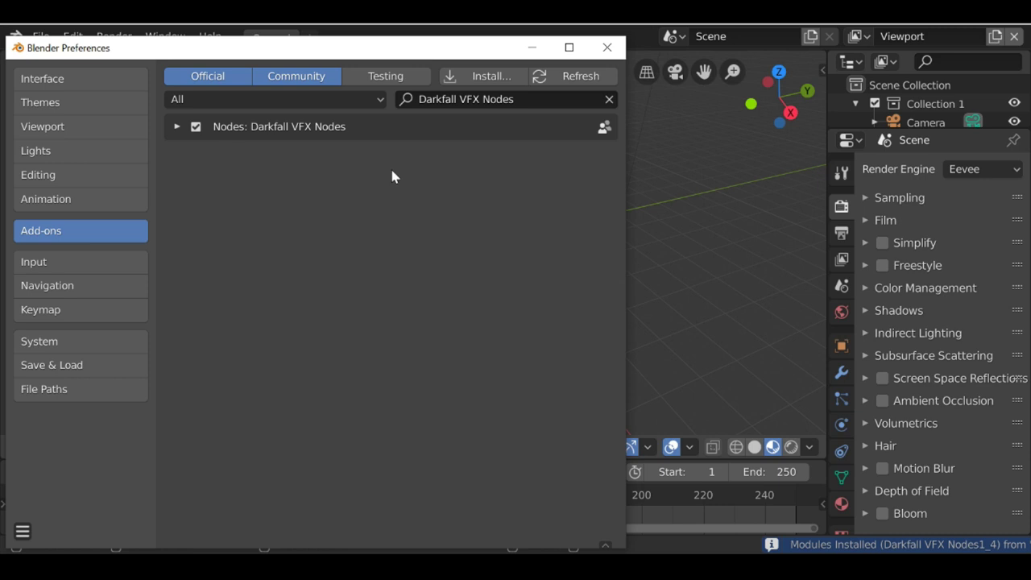
pyautogui.click(601, 53)
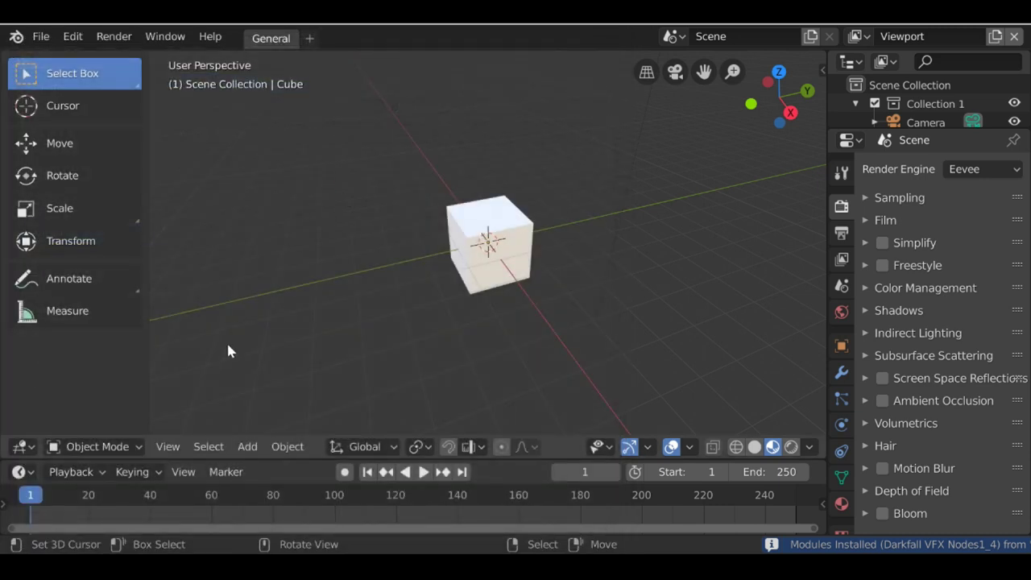
# - Turn the viewport into the Compositor and add Darkfall's Marker Removal node setup, framing all nodes
pyautogui.click(24, 446)
pyautogui.click(69, 378)
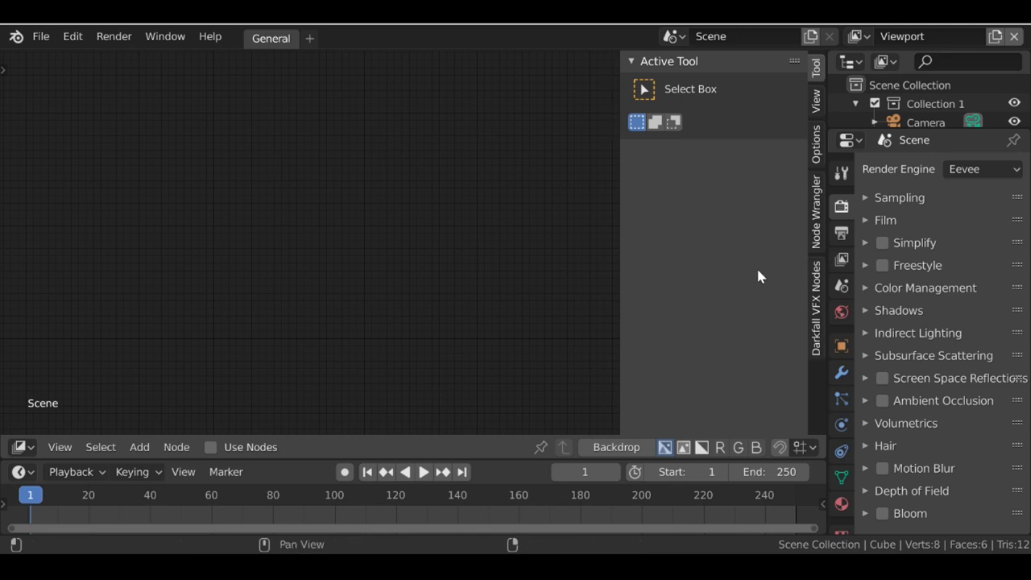
pyautogui.click(817, 298)
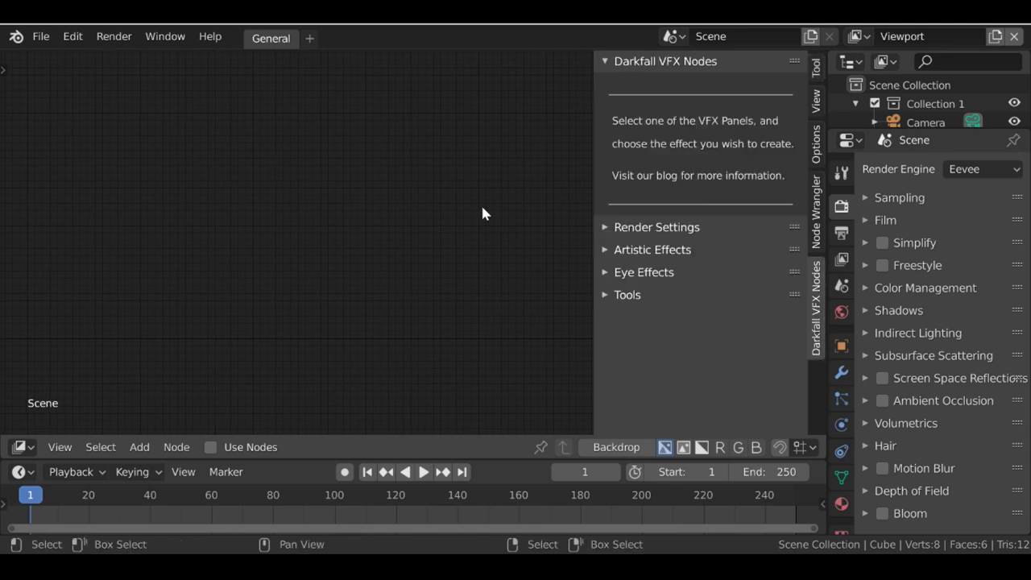
pyautogui.click(627, 295)
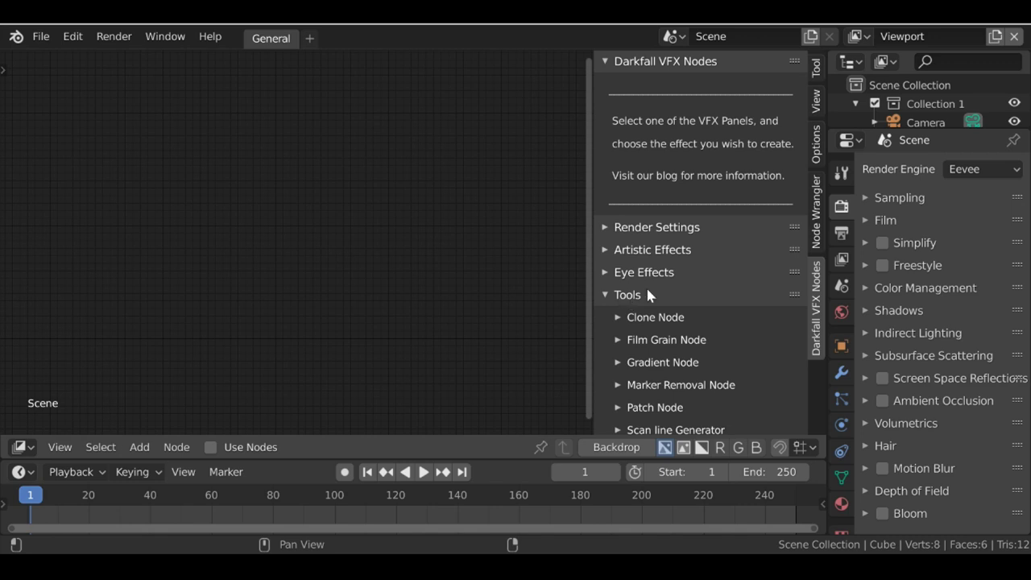
pyautogui.scroll(-1, 610, 338)
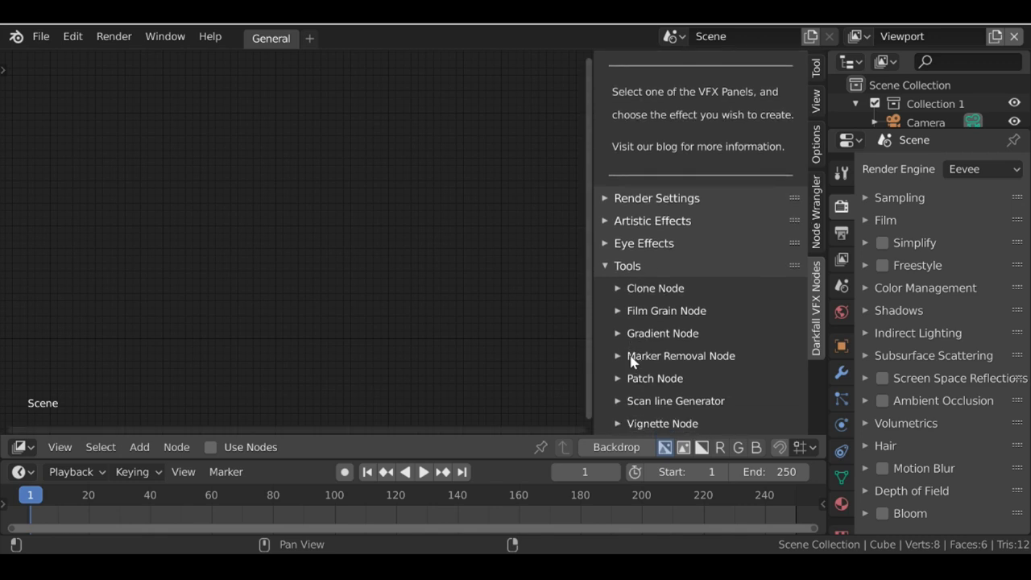
pyautogui.click(637, 364)
pyautogui.scroll(-3, 757, 326)
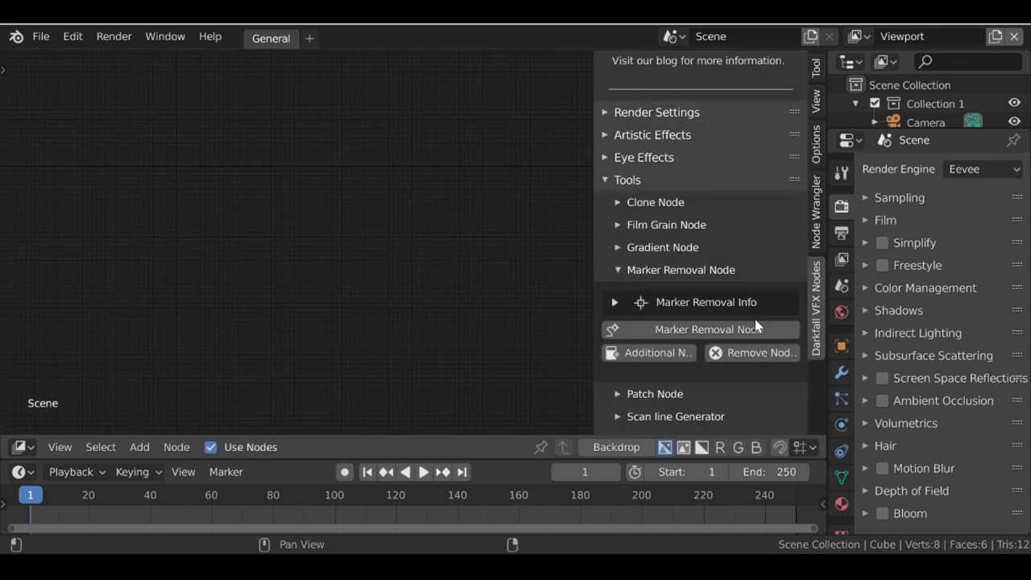
pyautogui.click(654, 353)
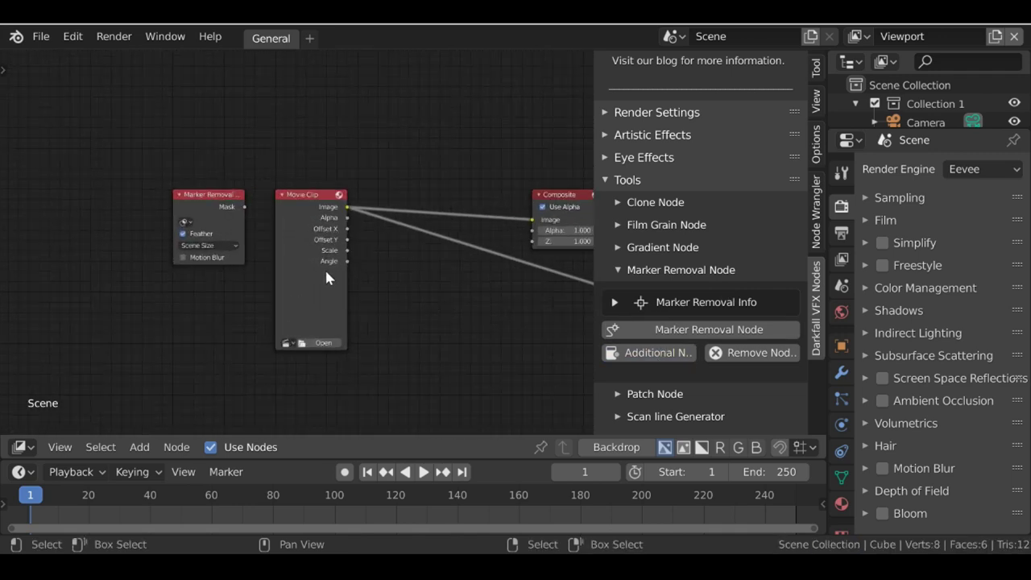
pyautogui.press('Home')
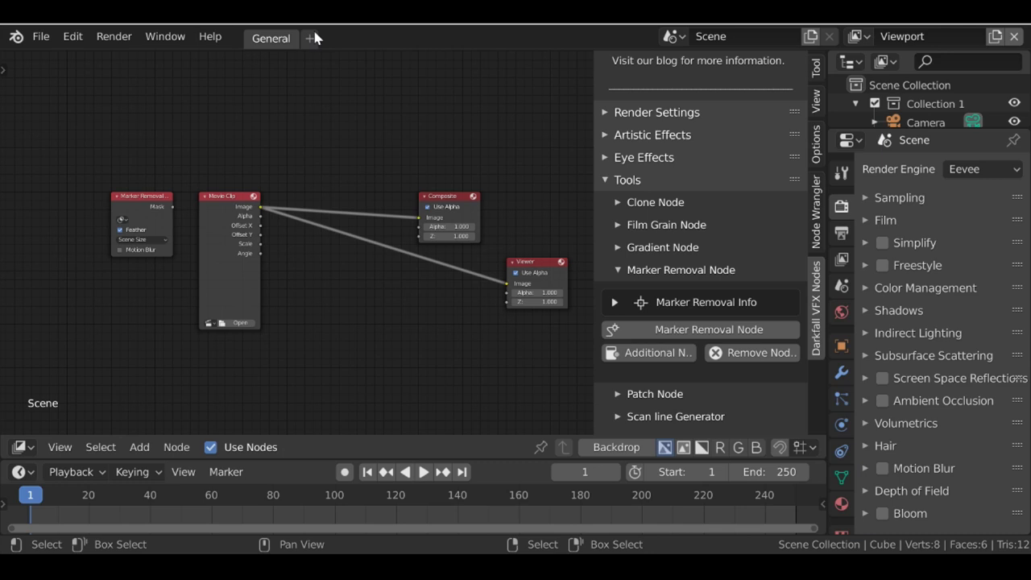
# - Add a new VFX > Motion Tracking workspace
pyautogui.click(310, 39)
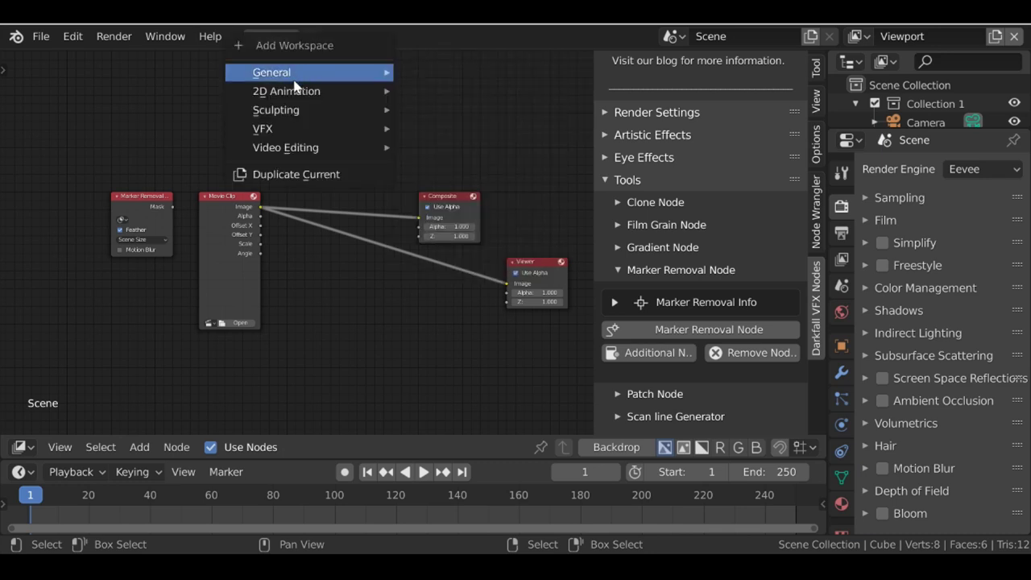
pyautogui.moveTo(260, 120)
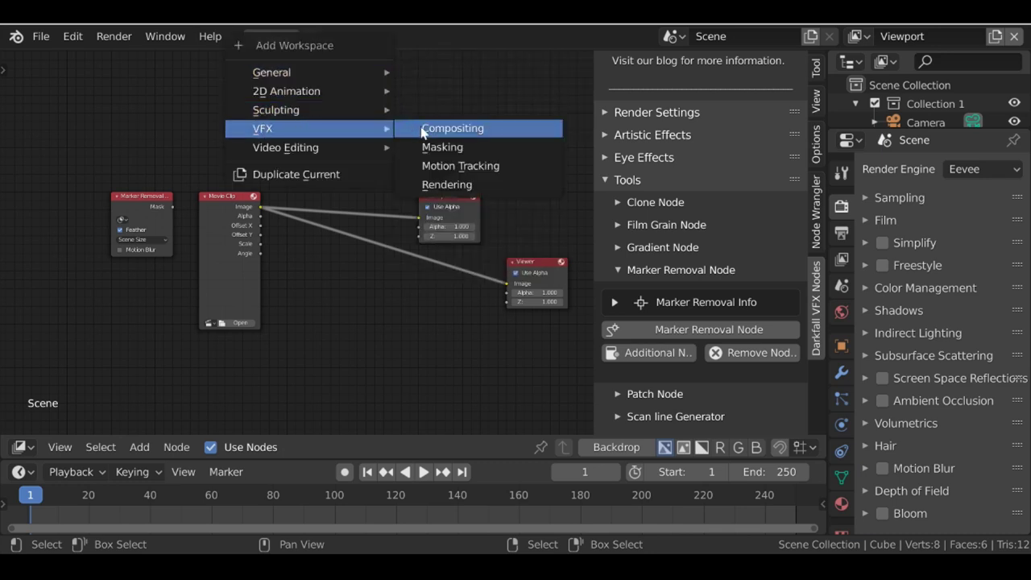
pyautogui.click(465, 169)
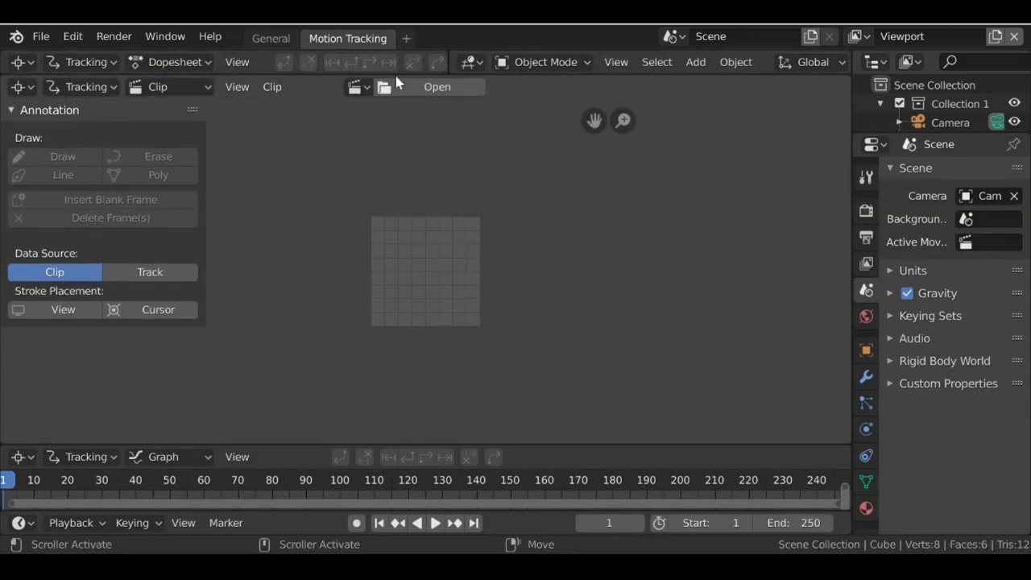
# - Load the 0001-0258.mp4 clip, frame the footage, and make the lower graph area taller
pyautogui.click(425, 89)
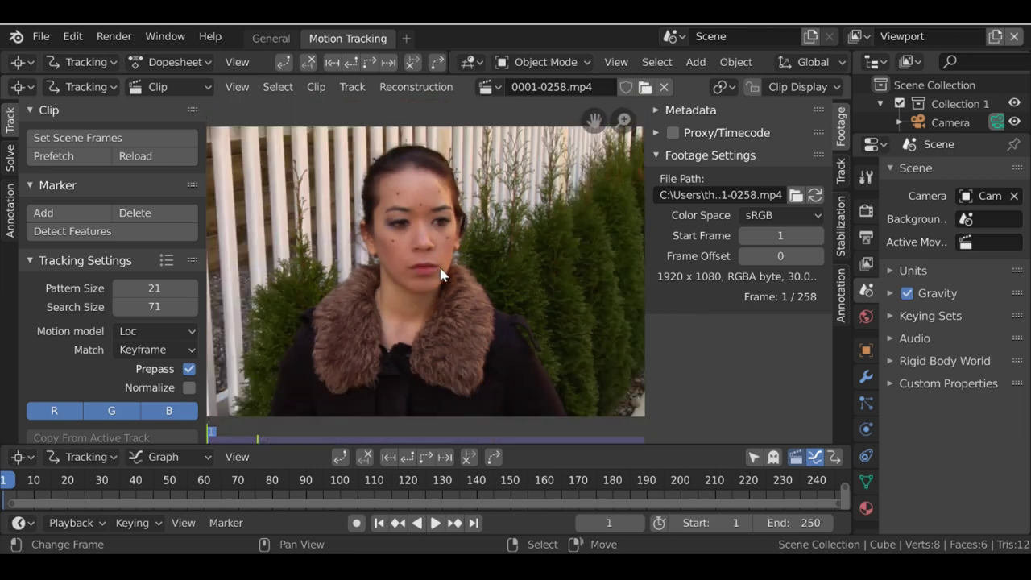
pyautogui.moveTo(440, 274); pyautogui.dragTo(458, 269, button='middle')
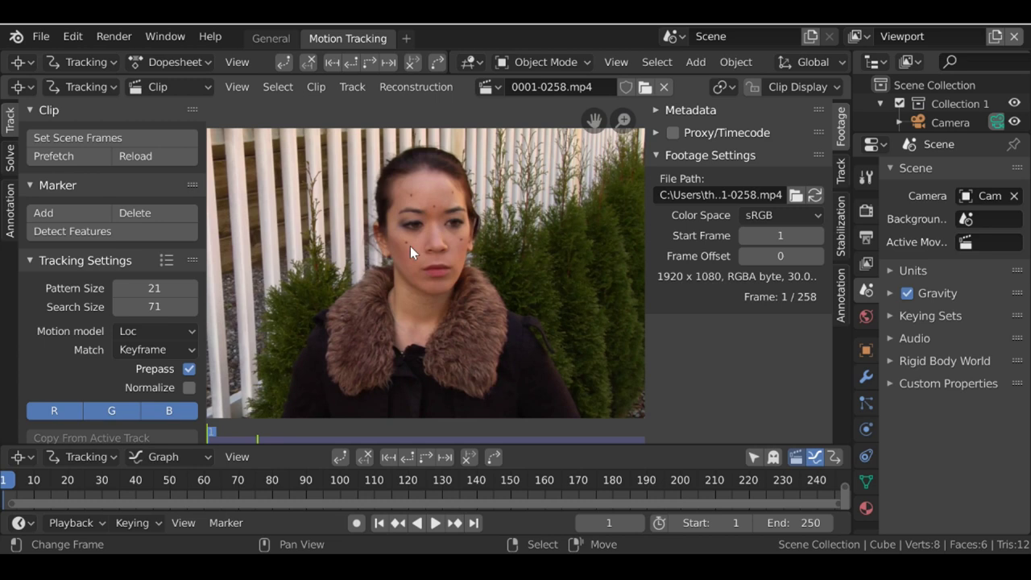
pyautogui.scroll(3, 427, 244)
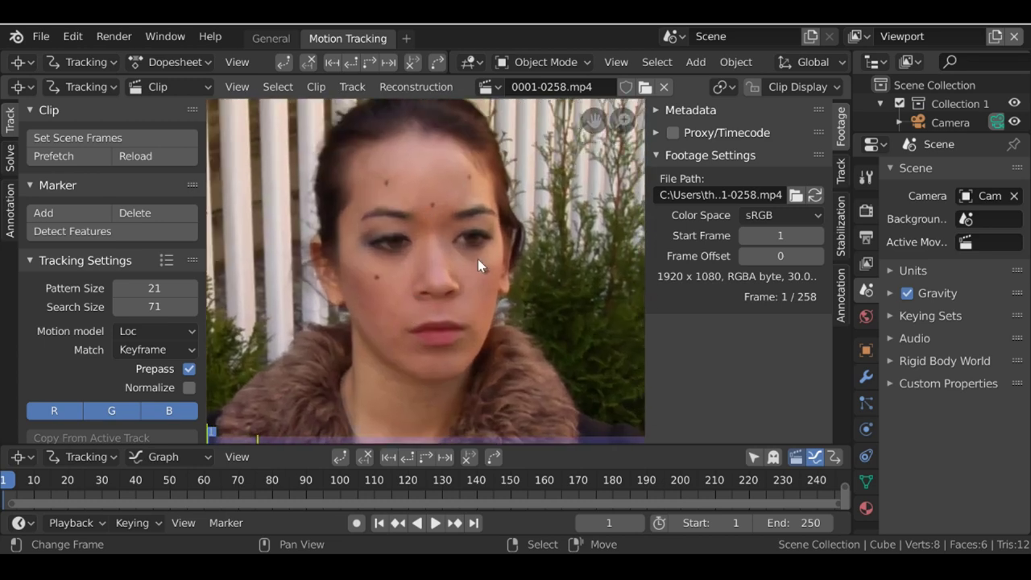
pyautogui.scroll(-3, 467, 367)
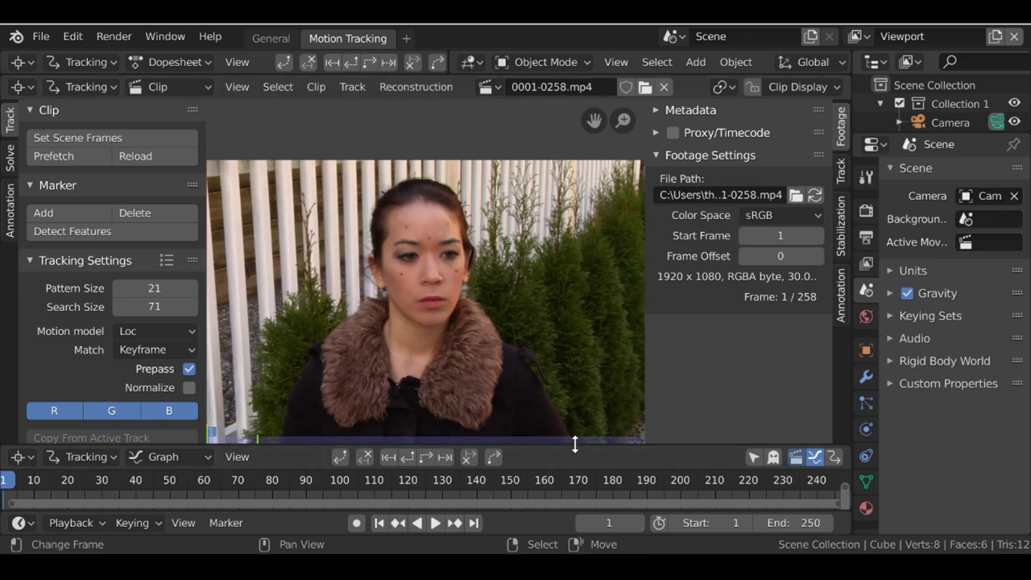
pyautogui.moveTo(573, 445); pyautogui.dragTo(574, 413)
pyautogui.scroll(-3, 476, 468)
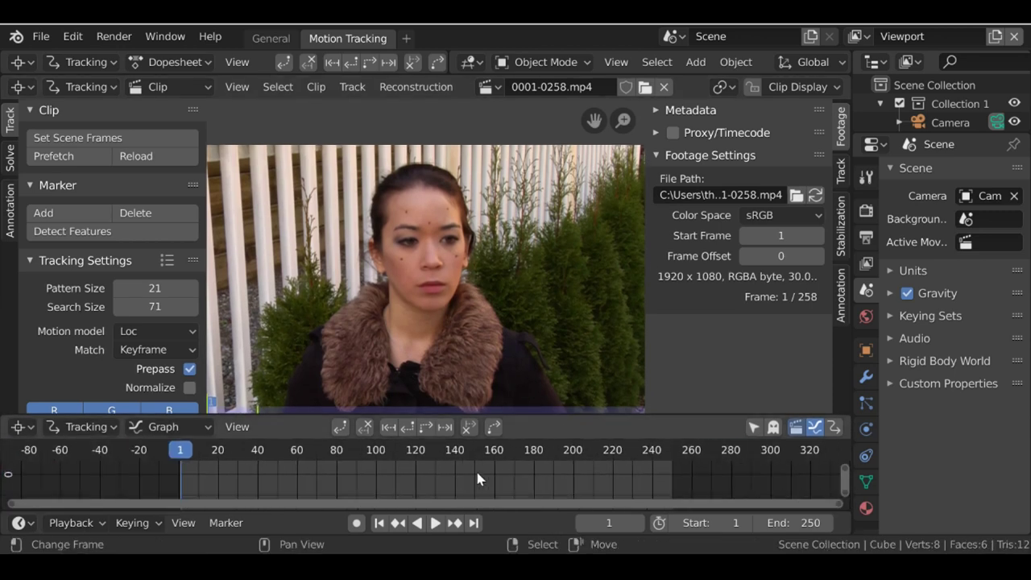
# - Set scene frames to the clip's 258, prefetch the footage, scrub it, and return to frame 1
pyautogui.click(113, 139)
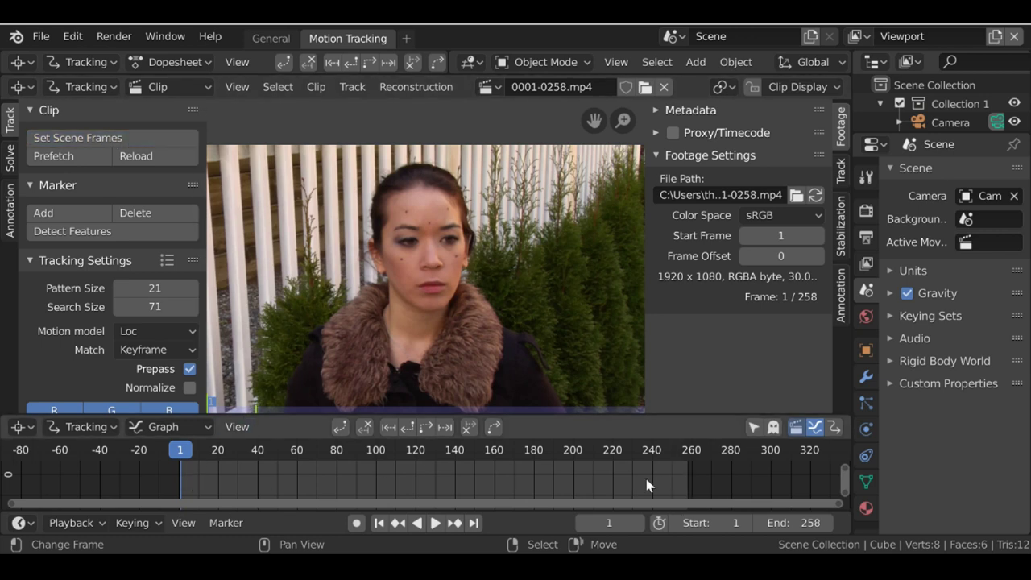
pyautogui.click(55, 156)
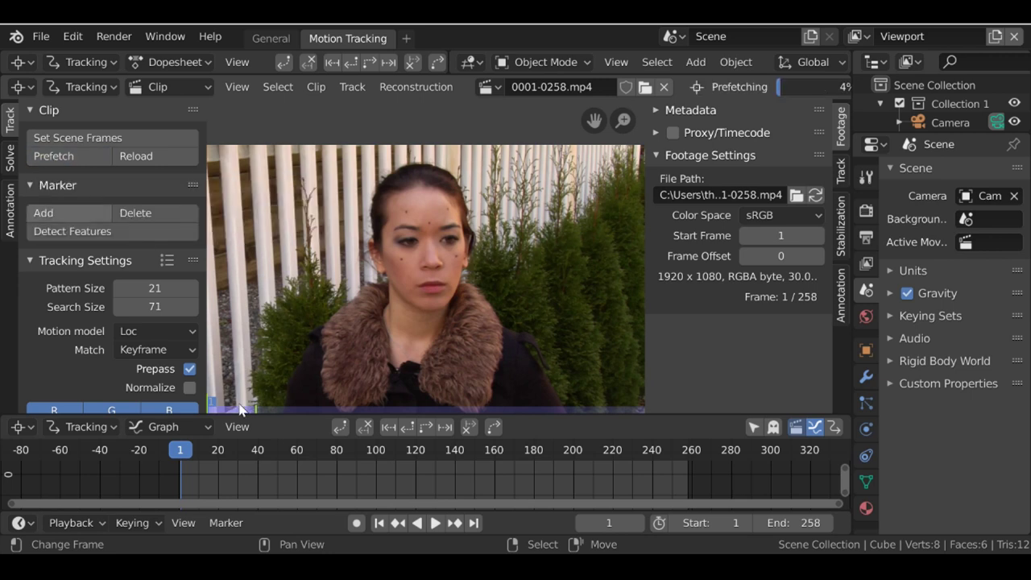
pyautogui.moveTo(218, 466); pyautogui.dragTo(327, 456)
pyautogui.hotkey('shift', 'Left')
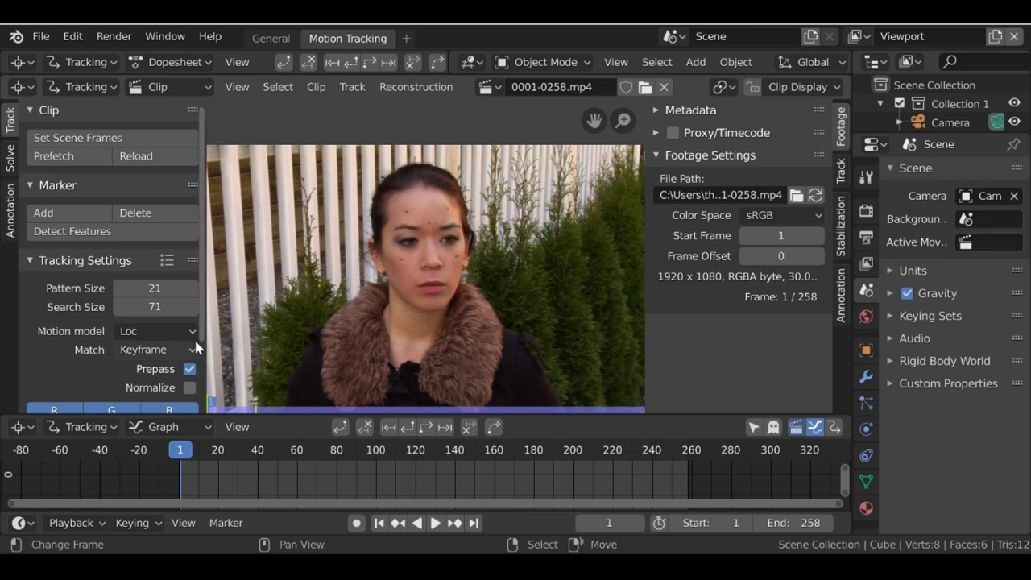
# - Set tracking to LocRot motion model, Match Previous Frame, with Normalize on
pyautogui.click(145, 331)
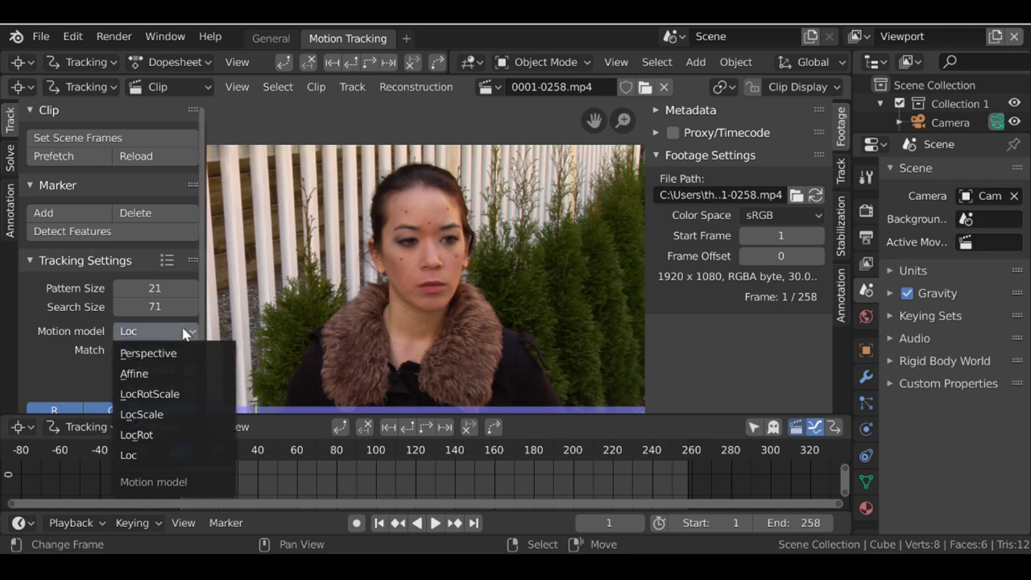
pyautogui.click(137, 434)
pyautogui.click(133, 349)
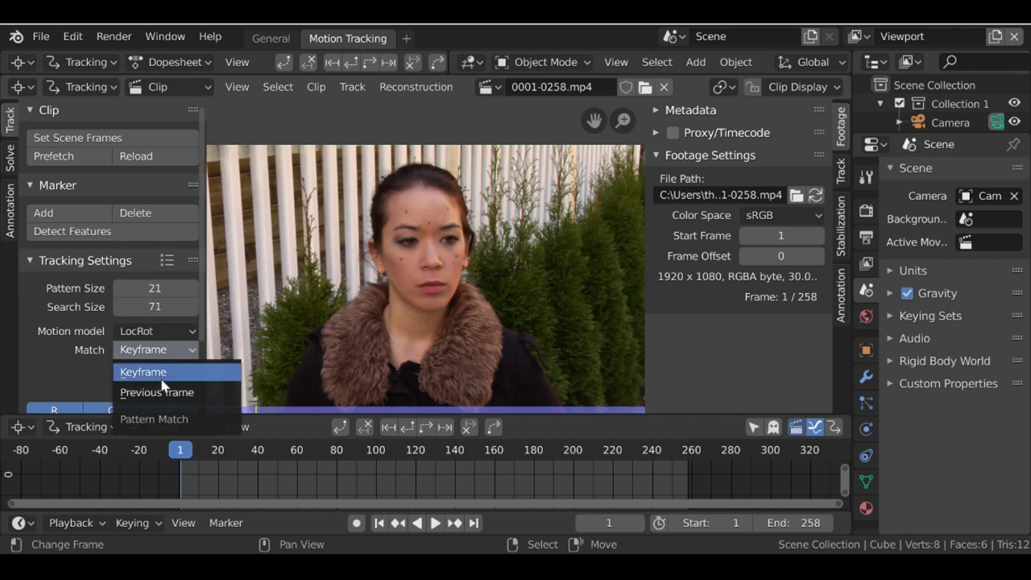
pyautogui.click(165, 392)
pyautogui.click(190, 388)
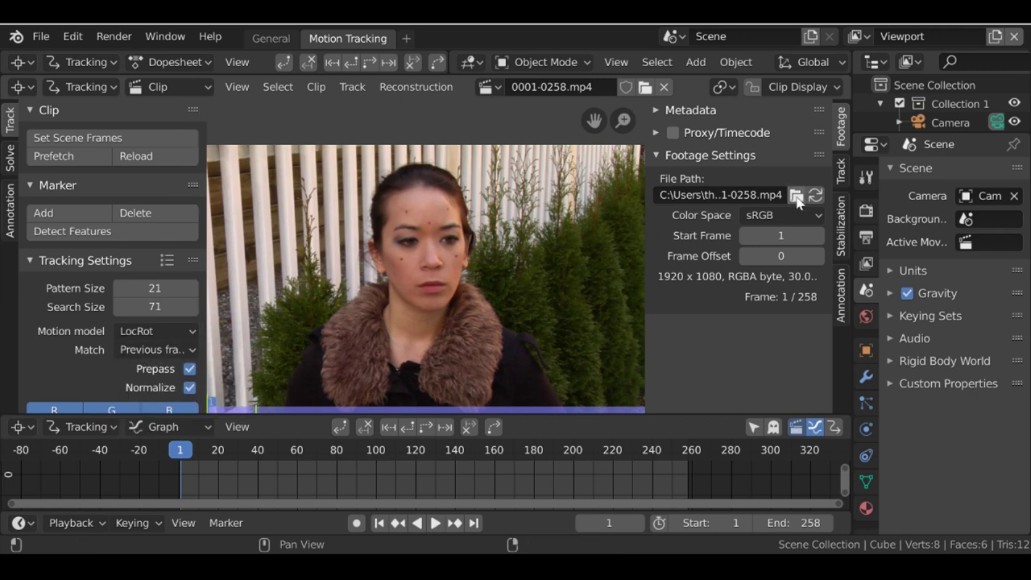
# - Add a first tracking marker on the forehead dot at frame 1
pyautogui.click(841, 172)
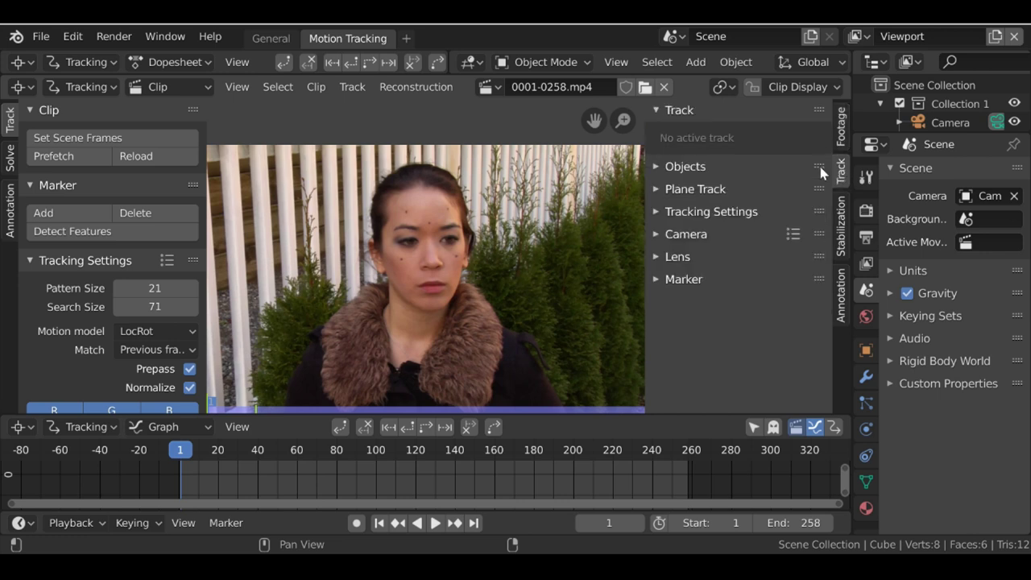
pyautogui.scroll(4, 486, 233)
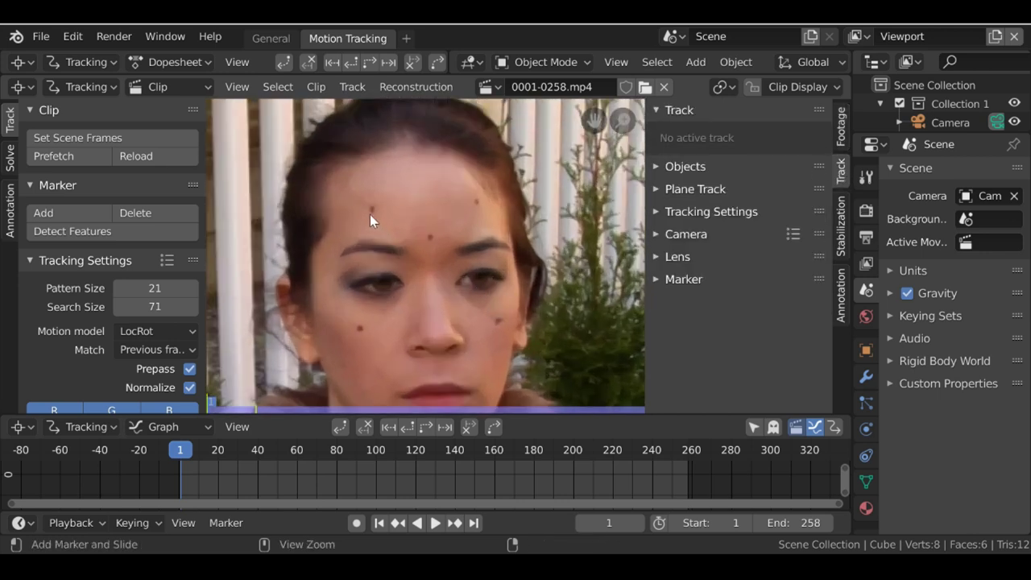
pyautogui.keyDown('ctrl'); pyautogui.click(366, 209); pyautogui.keyUp('ctrl')
pyautogui.scroll(1, 382, 213)
pyautogui.scroll(2, 381, 212)
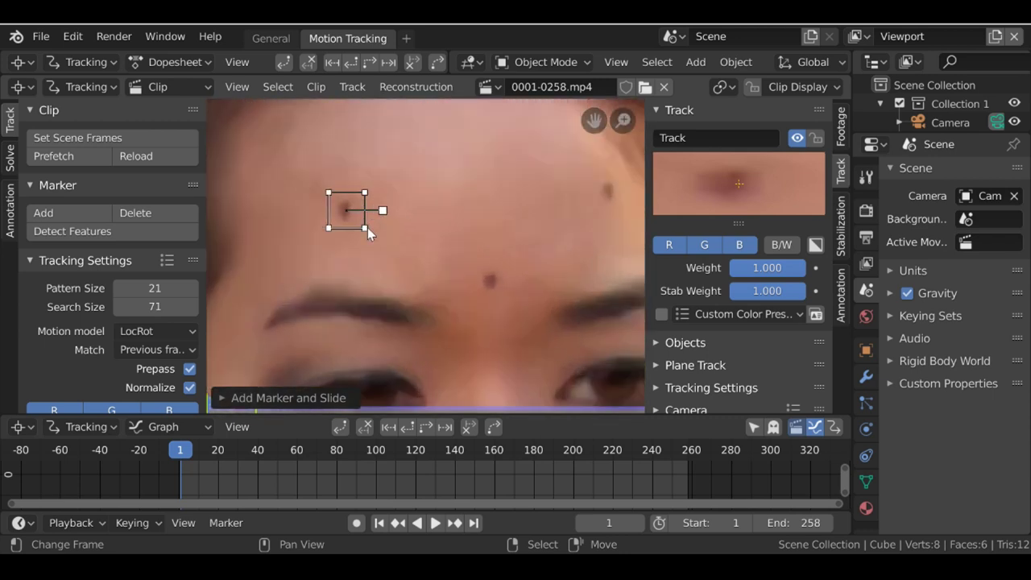
# - Show the marker's search area, shrink it, and centre the marker on the dot
pyautogui.moveTo(367, 227)
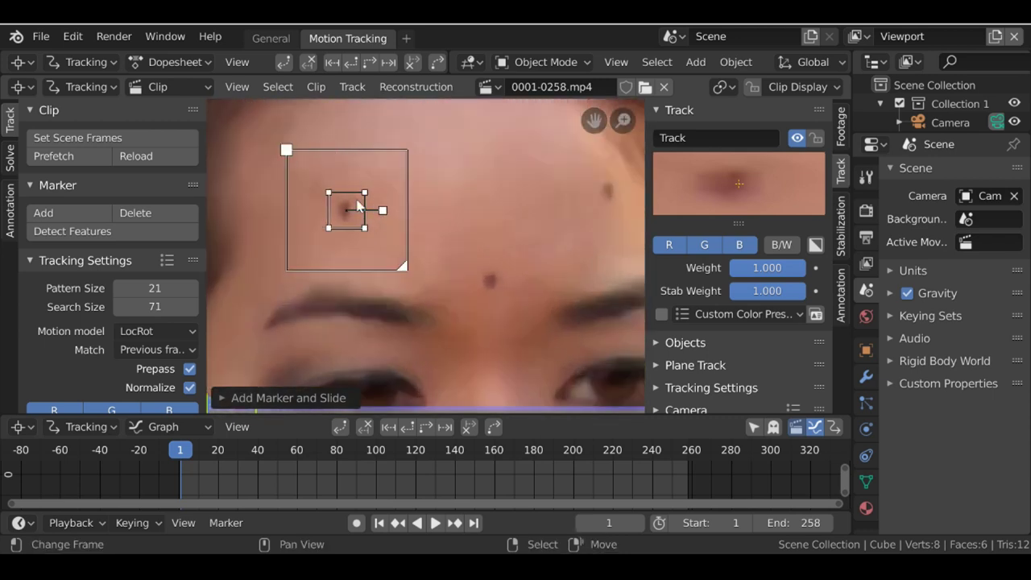
pyautogui.click(801, 88)
pyautogui.click(707, 345)
pyautogui.click(709, 345)
pyautogui.moveTo(405, 267); pyautogui.dragTo(391, 248)
pyautogui.moveTo(347, 220); pyautogui.dragTo(355, 222)
pyautogui.scroll(-1, 355, 222)
pyautogui.scroll(1, 356, 223)
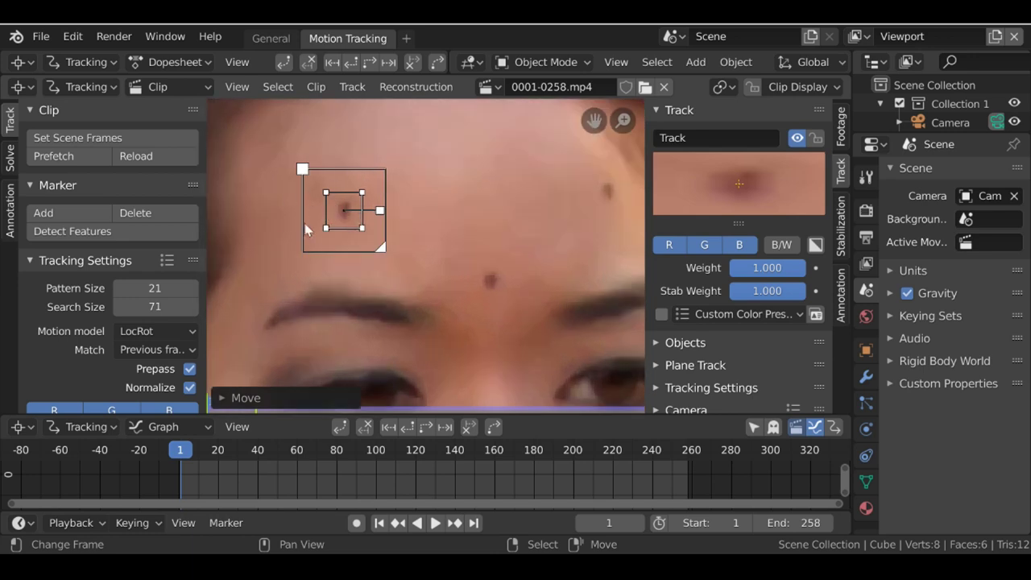
# - Copy the active track's settings as defaults (search size 48) and mark two forehead moles
pyautogui.scroll(-3, 73, 355)
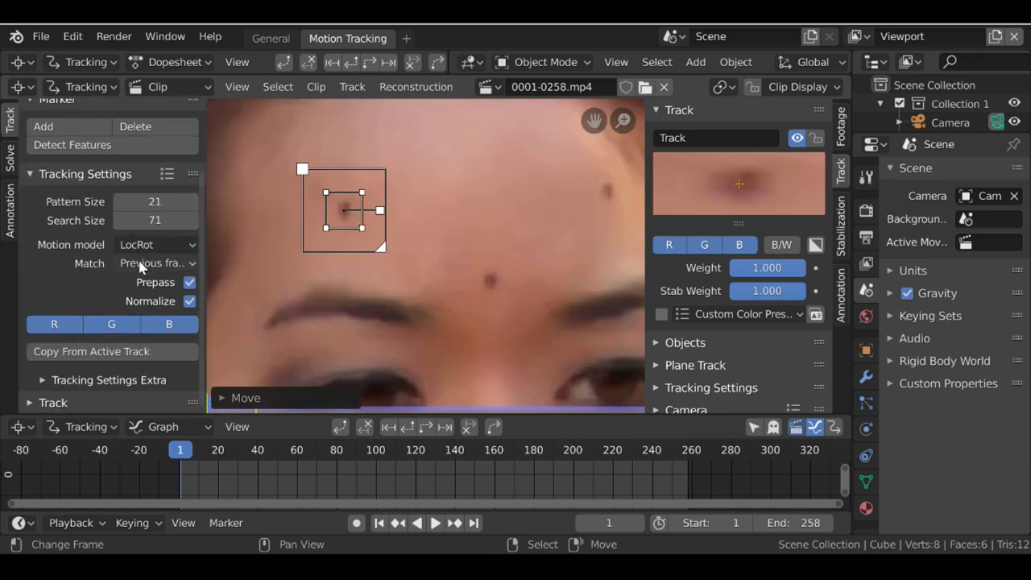
pyautogui.click(86, 355)
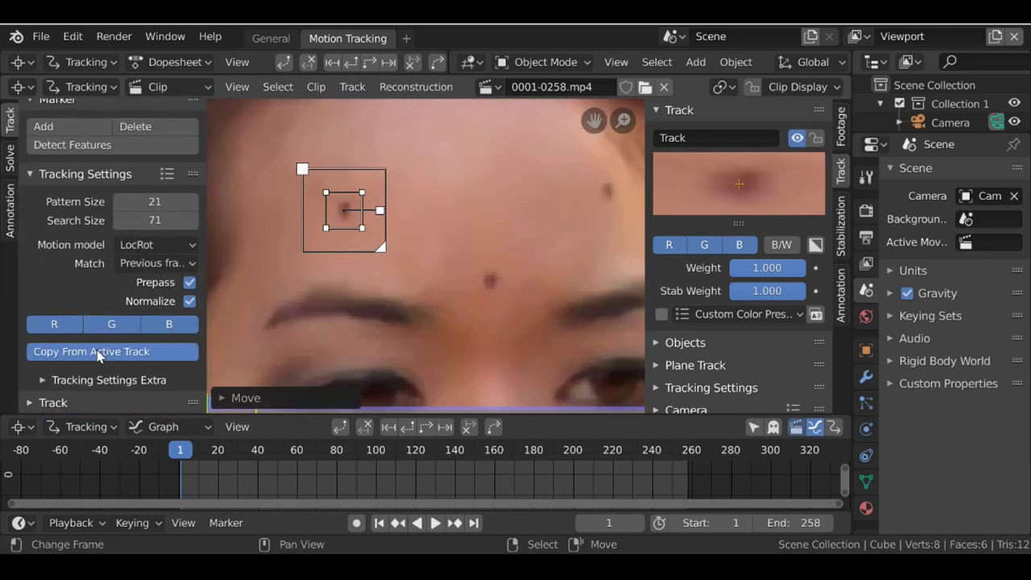
pyautogui.keyDown('ctrl'); pyautogui.click(494, 283); pyautogui.keyUp('ctrl')
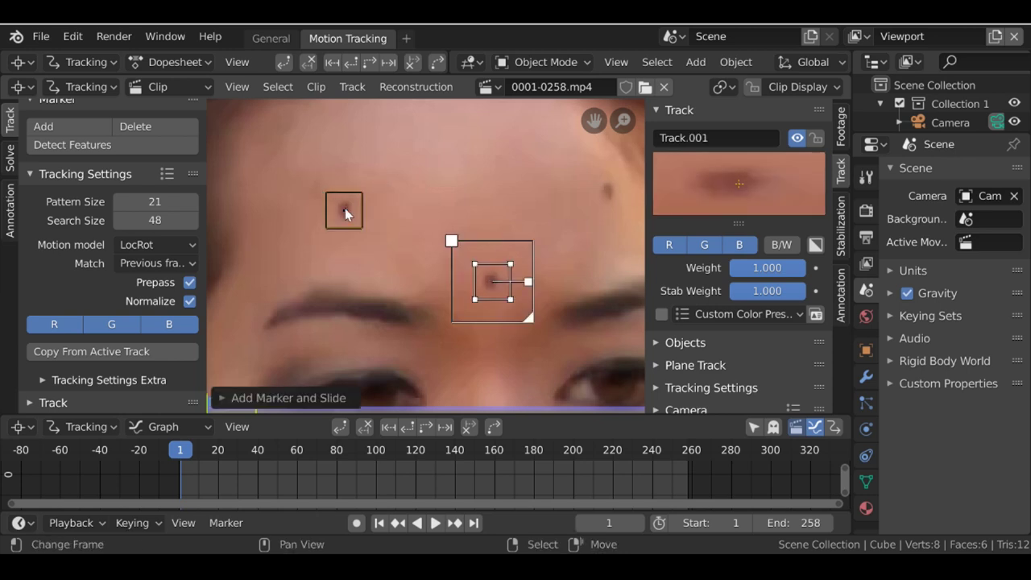
pyautogui.keyDown('ctrl'); pyautogui.click(607, 189); pyautogui.keyUp('ctrl')
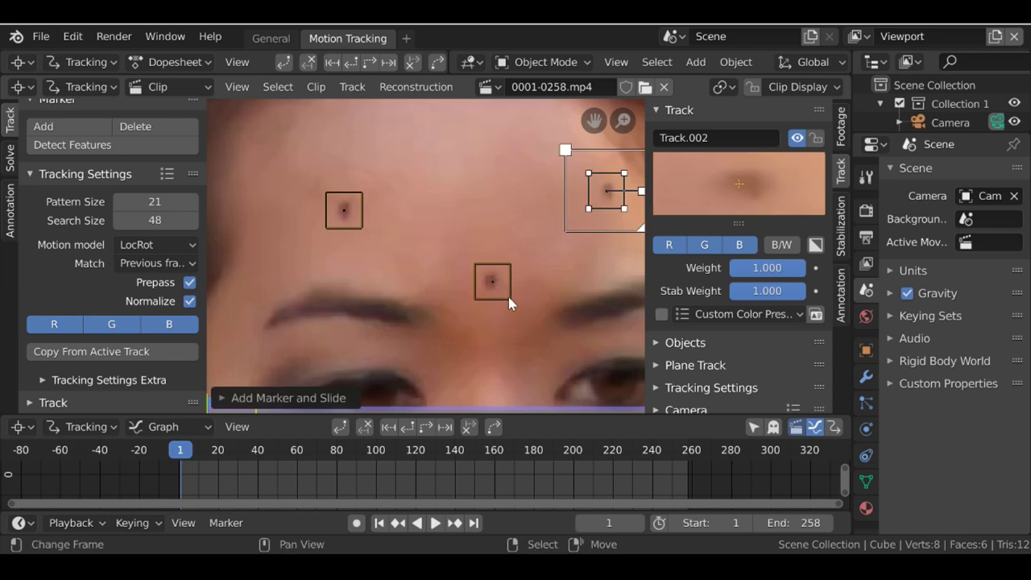
# - Add markers on the left cheek dot and right cheek mole, framing the whole face
pyautogui.scroll(-1, 509, 305)
pyautogui.scroll(-1, 509, 300)
pyautogui.moveTo(490, 306); pyautogui.dragTo(477, 167, button='middle')
pyautogui.keyDown('ctrl'); pyautogui.click(360, 256); pyautogui.keyUp('ctrl')
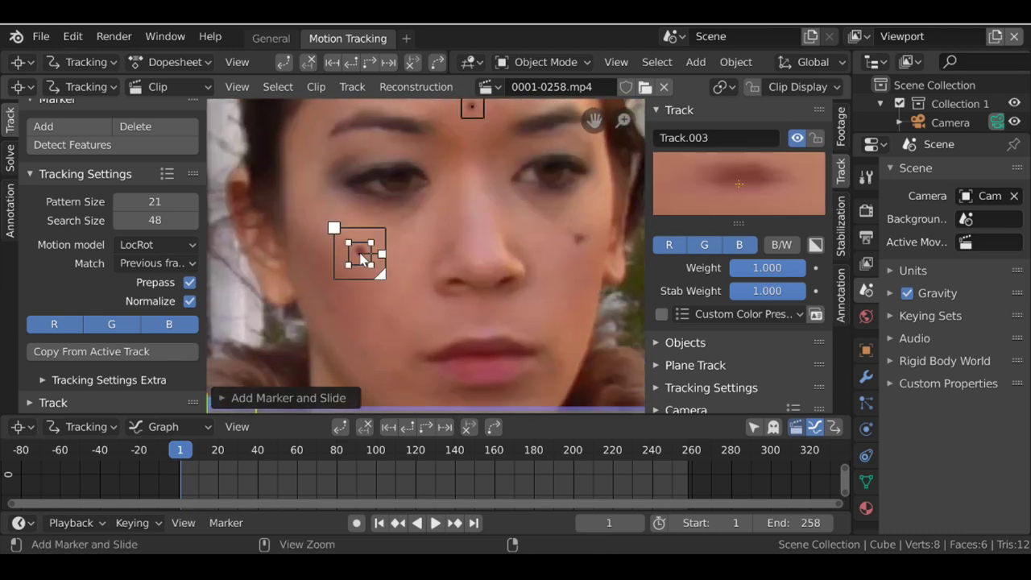
pyautogui.keyDown('ctrl'); pyautogui.click(579, 239); pyautogui.keyUp('ctrl')
pyautogui.scroll(-2, 503, 196)
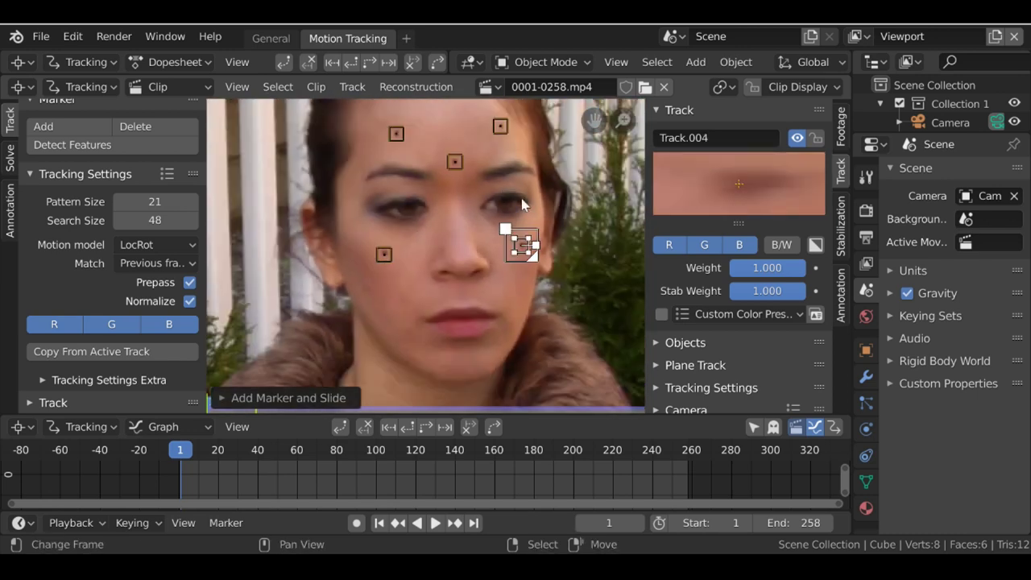
pyautogui.moveTo(504, 196); pyautogui.dragTo(493, 217, button='middle')
pyautogui.scroll(-1, 529, 229)
# - Track all five markers forward through frame 258, then review them by reverse playback and scrubbing
pyautogui.press('a')
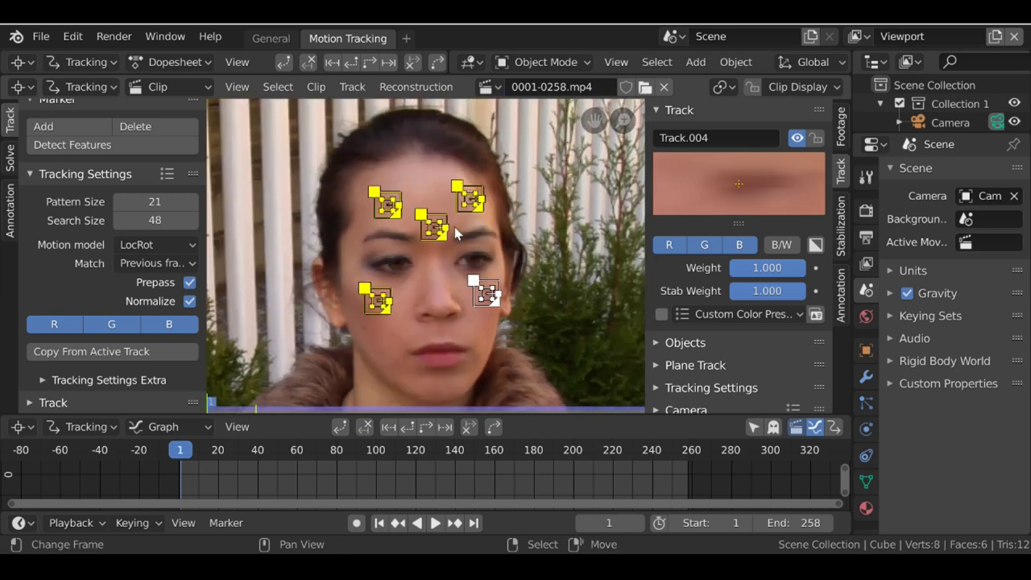
pyautogui.click(427, 427)
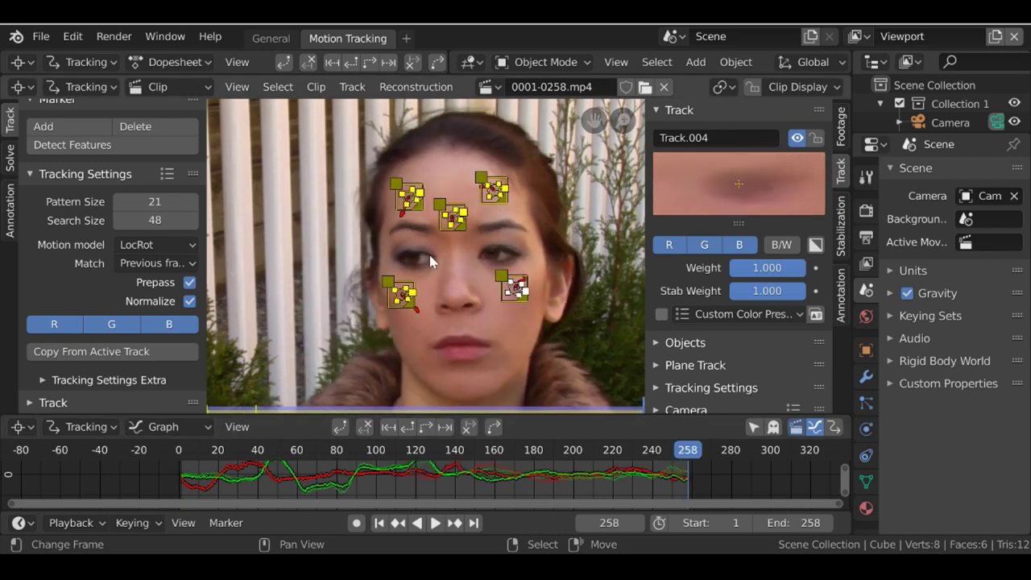
pyautogui.hotkey('shift', 'ctrl', 'space')
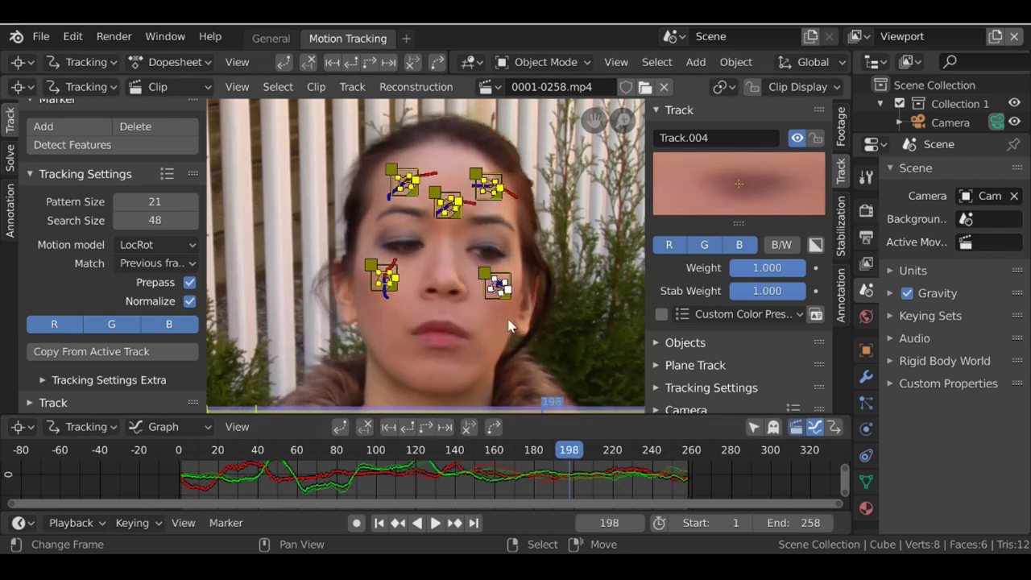
pyautogui.moveTo(556, 478); pyautogui.dragTo(427, 467)
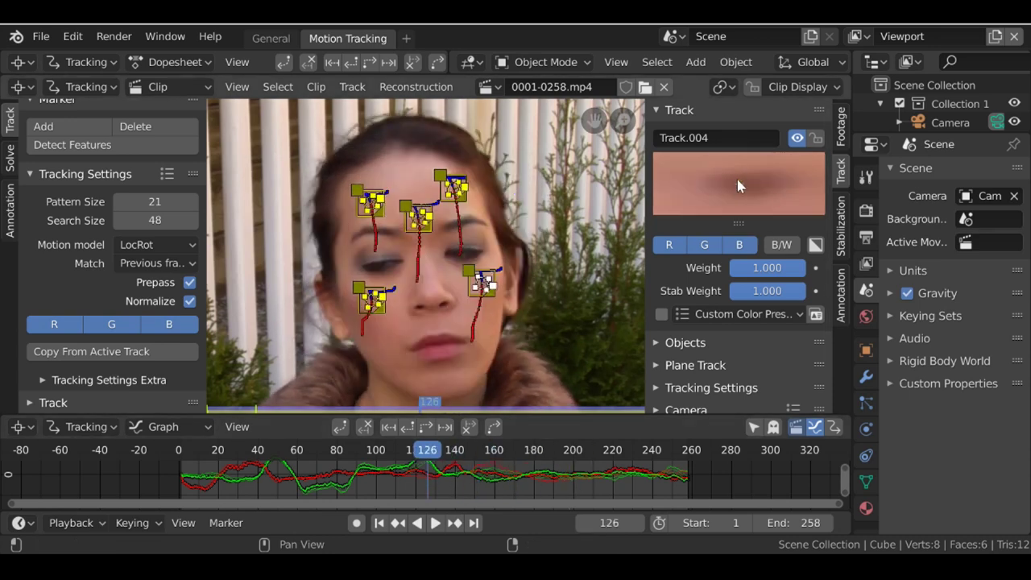
pyautogui.scroll(6, 449, 206)
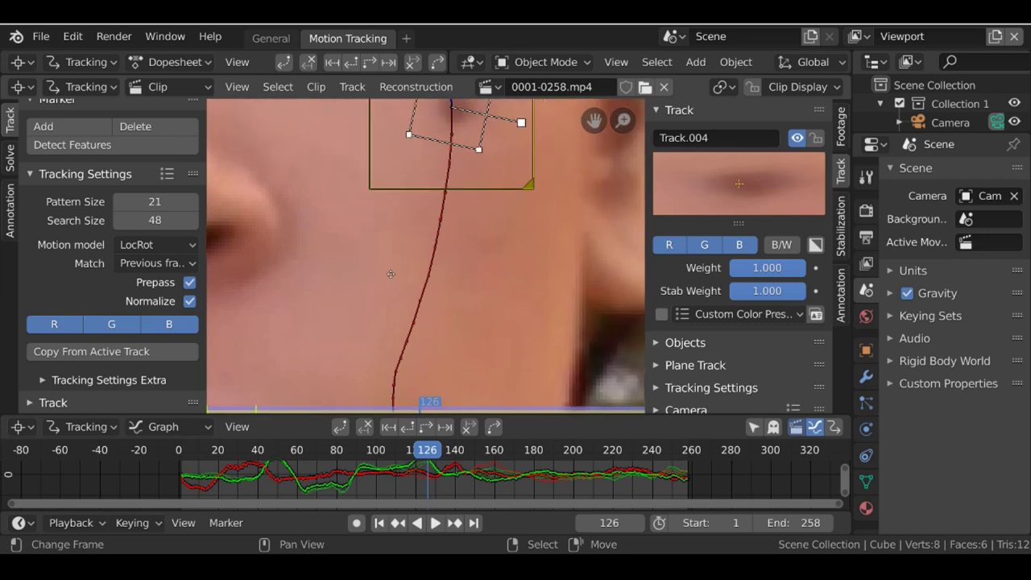
pyautogui.moveTo(568, 177); pyautogui.dragTo(440, 197, button='middle')
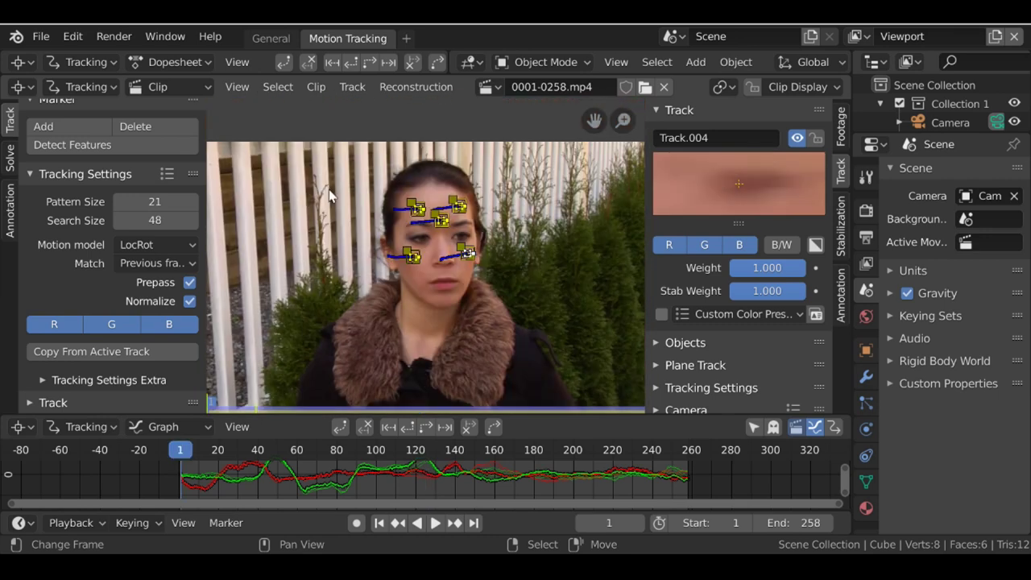
# - Switch the clip editor to Mask mode and create a new mask named 'Marker Removal'
pyautogui.click(85, 88)
pyautogui.press('Tab')
pyautogui.press('Tab')
pyautogui.press('Tab')
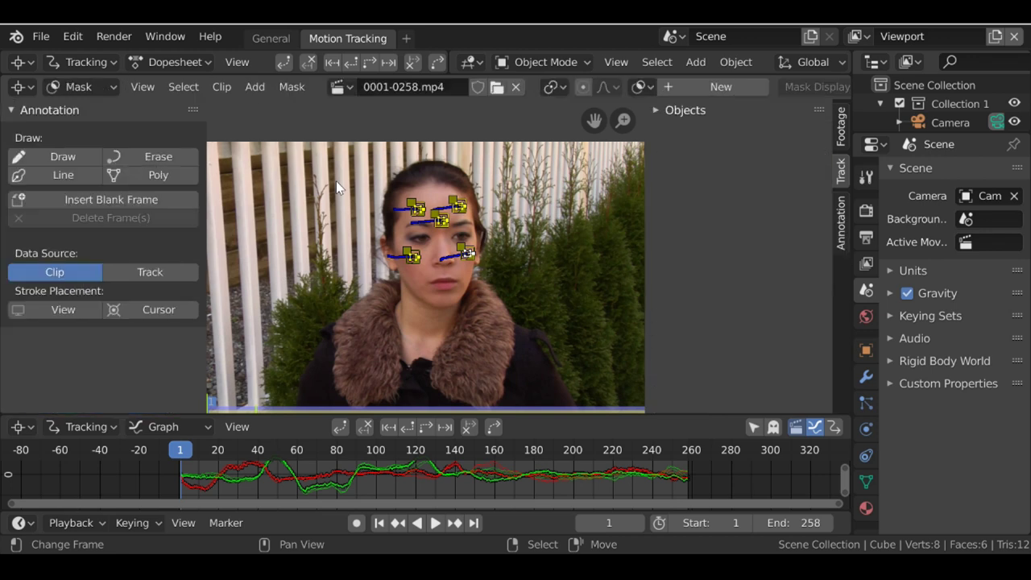
pyautogui.click(714, 87)
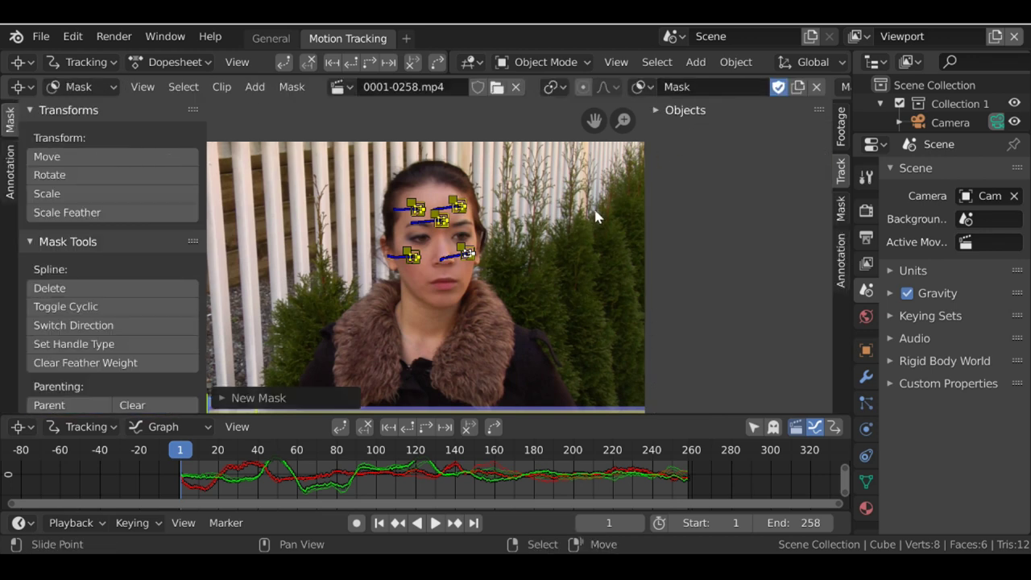
pyautogui.click(705, 88)
pyautogui.write('Marker Remo')
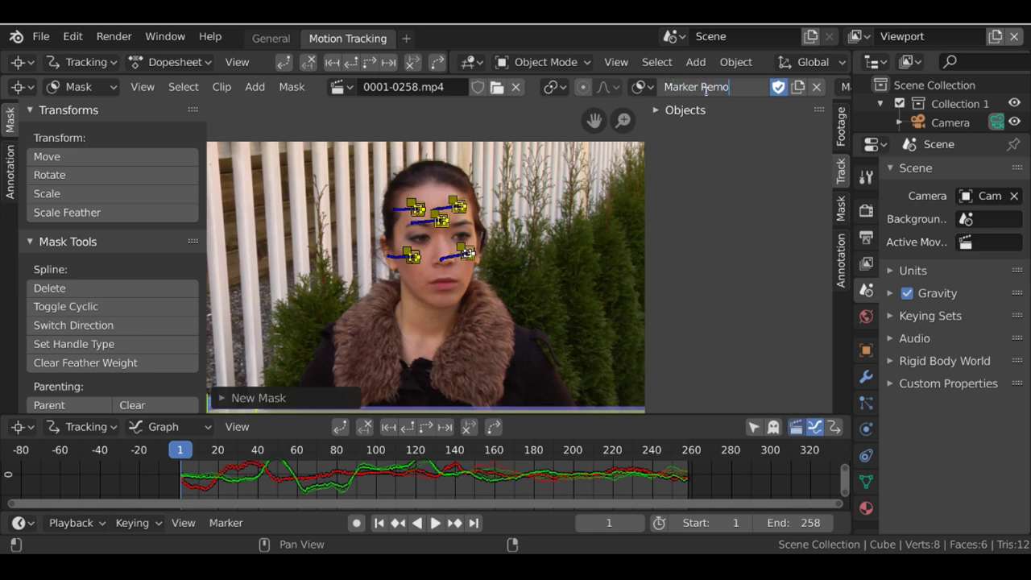
pyautogui.write('val')
pyautogui.press('Return')
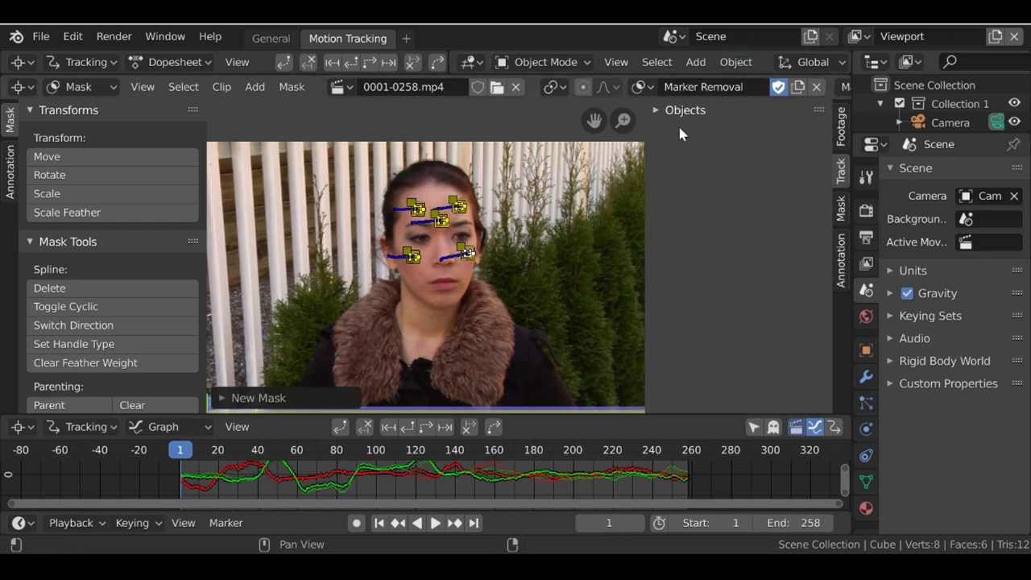
# - Zoom onto the face, deselect all tracking markers in Tracking mode, and return to Mask mode
pyautogui.scroll(2, 421, 279)
pyautogui.moveTo(467, 222); pyautogui.dragTo(412, 250, button='middle')
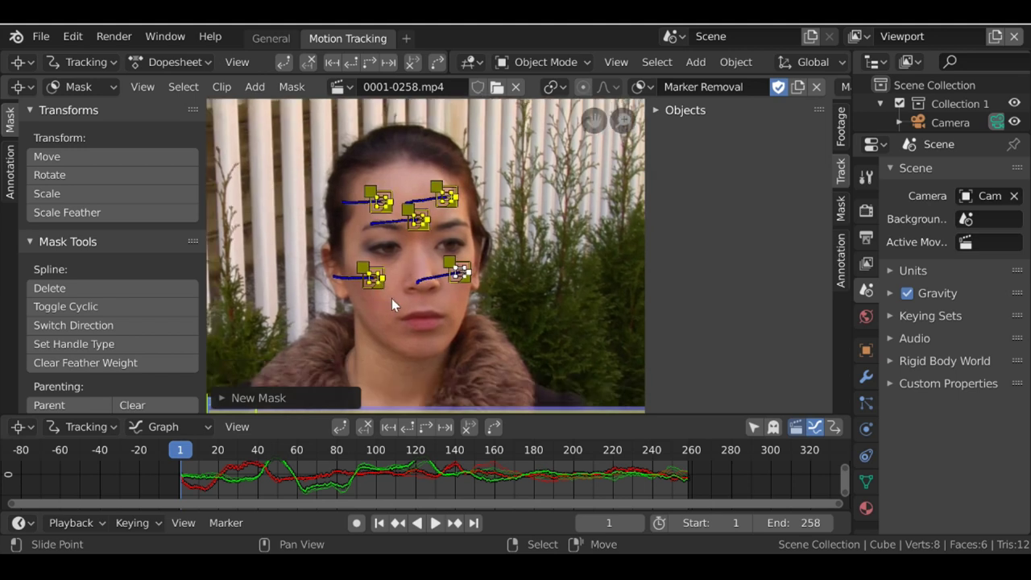
pyautogui.scroll(1, 392, 298)
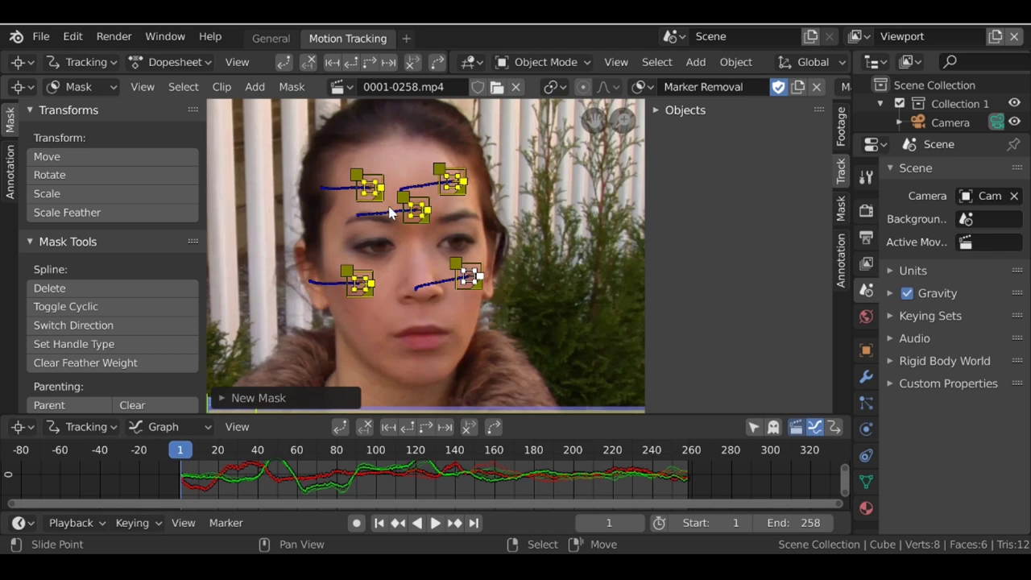
pyautogui.hotkey('ctrl', 'Tab')
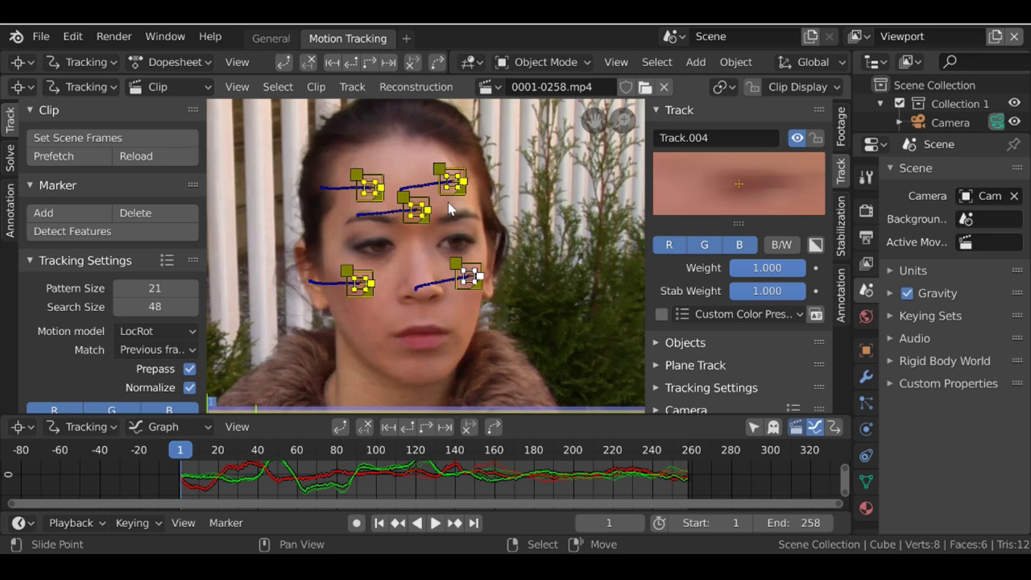
pyautogui.hotkey('alt', 'a')
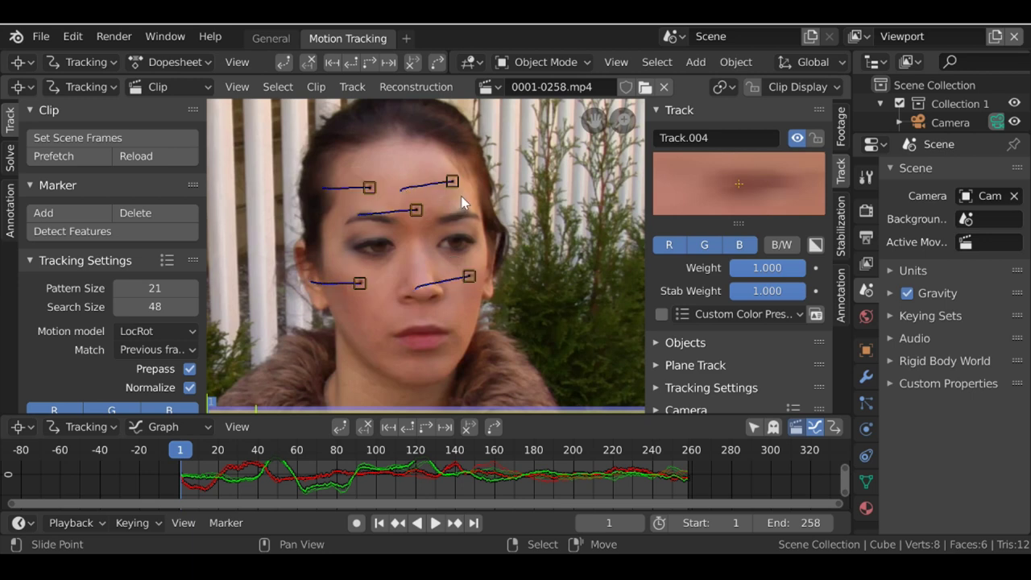
pyautogui.hotkey('ctrl', 'Tab')
# - Add a shrunken circle mask at the upper-left forehead tracking dot
pyautogui.scroll(-1, 362, 234)
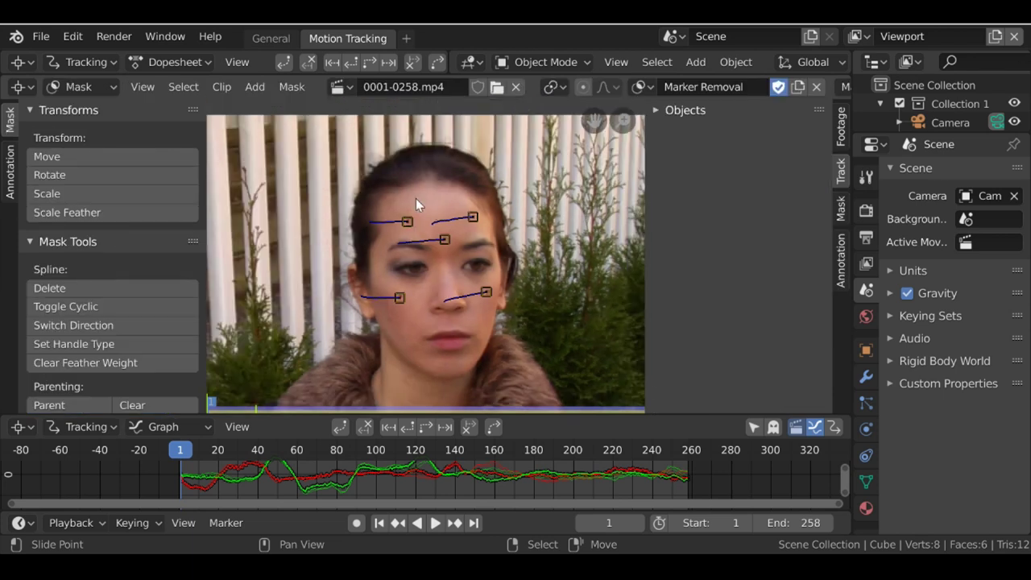
pyautogui.scroll(8, 406, 230)
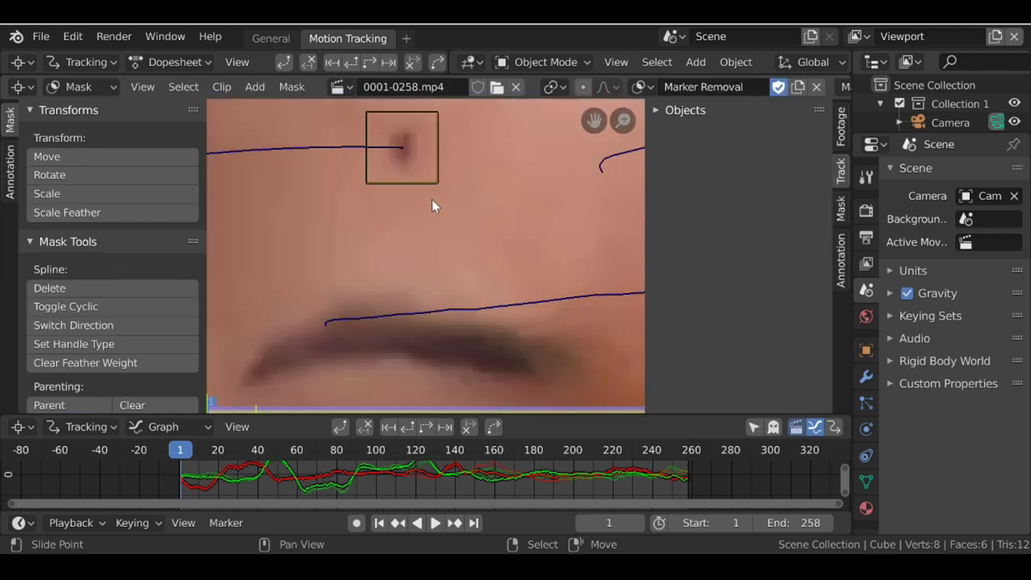
pyautogui.click(440, 182)
pyautogui.keyDown('shift'); pyautogui.rightClick(400, 202); pyautogui.keyUp('shift')
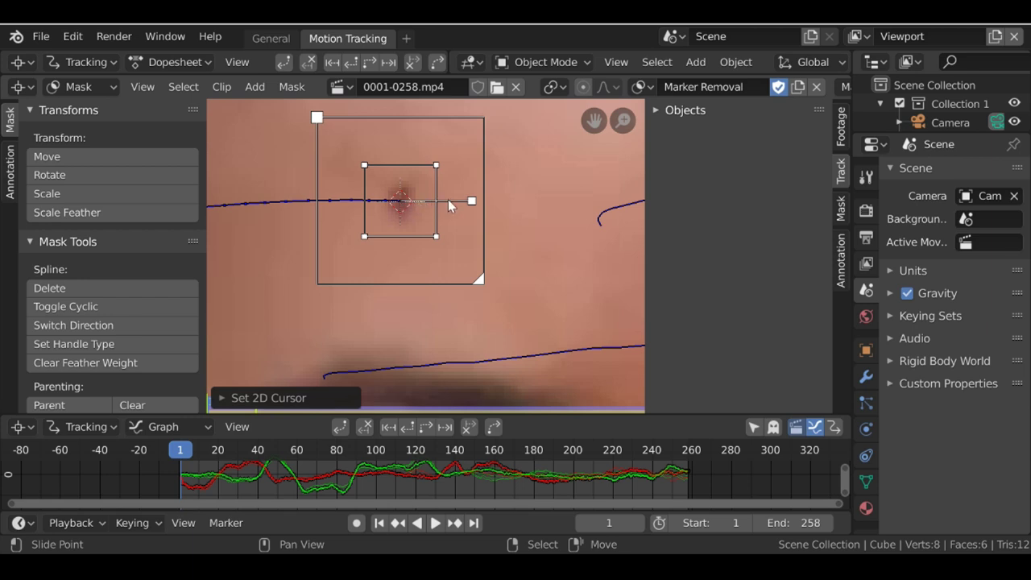
pyautogui.hotkey('shift', 'a')
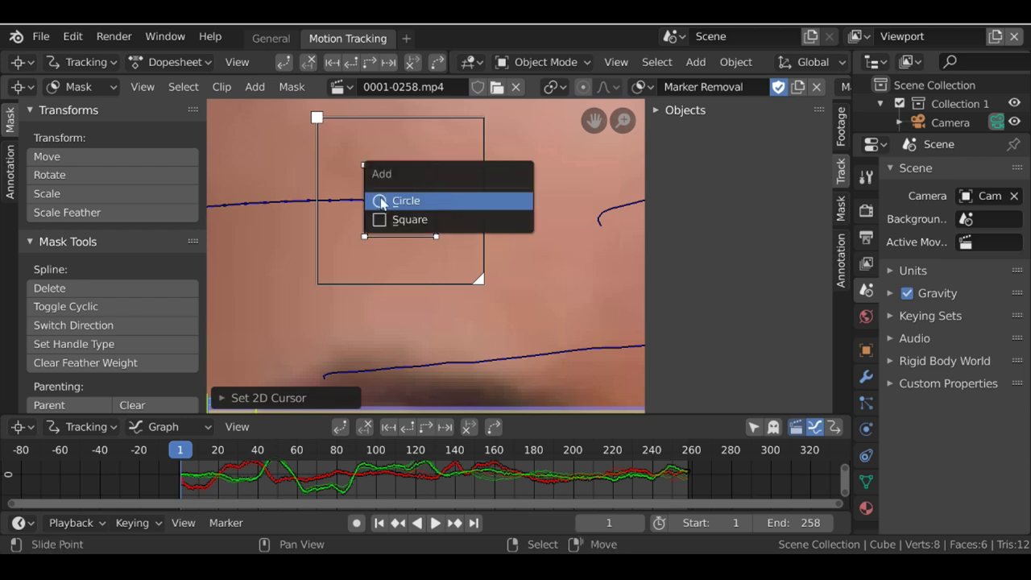
pyautogui.click(420, 203)
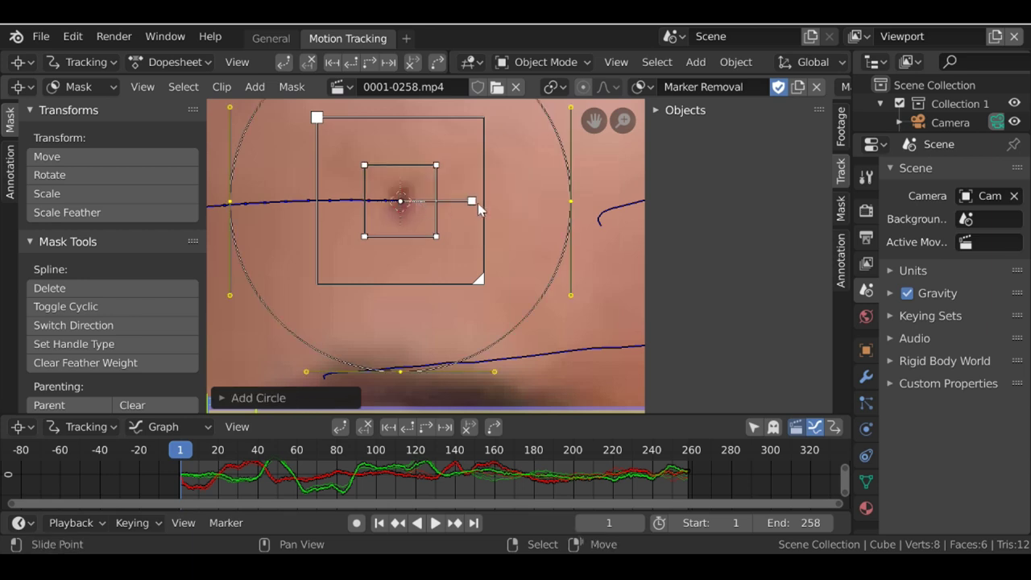
pyautogui.press('s')
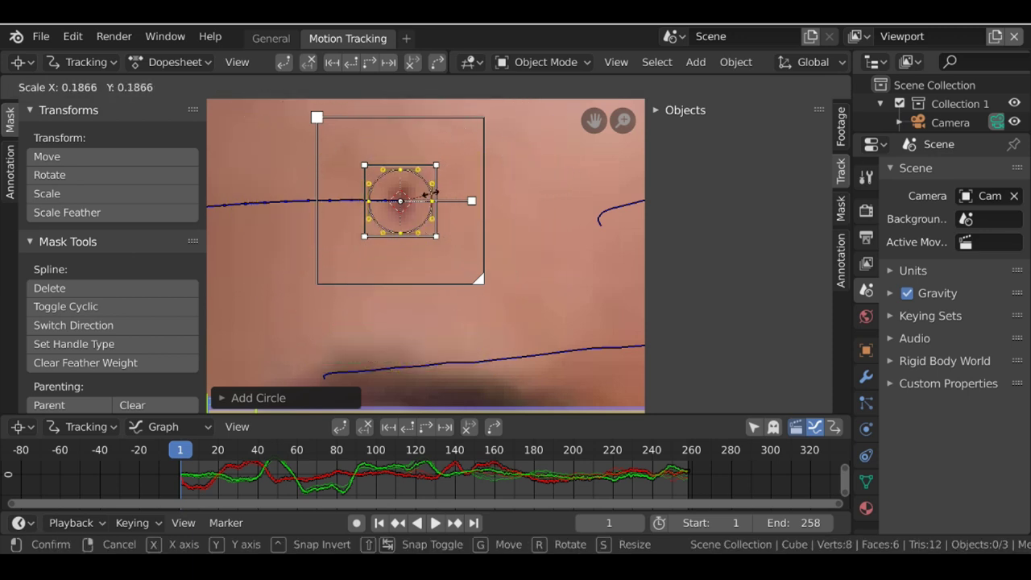
pyautogui.click(423, 197)
# - Enlarge and reposition the circle to cover the dot, then scrub to frame 72 to check
pyautogui.scroll(4, 410, 225)
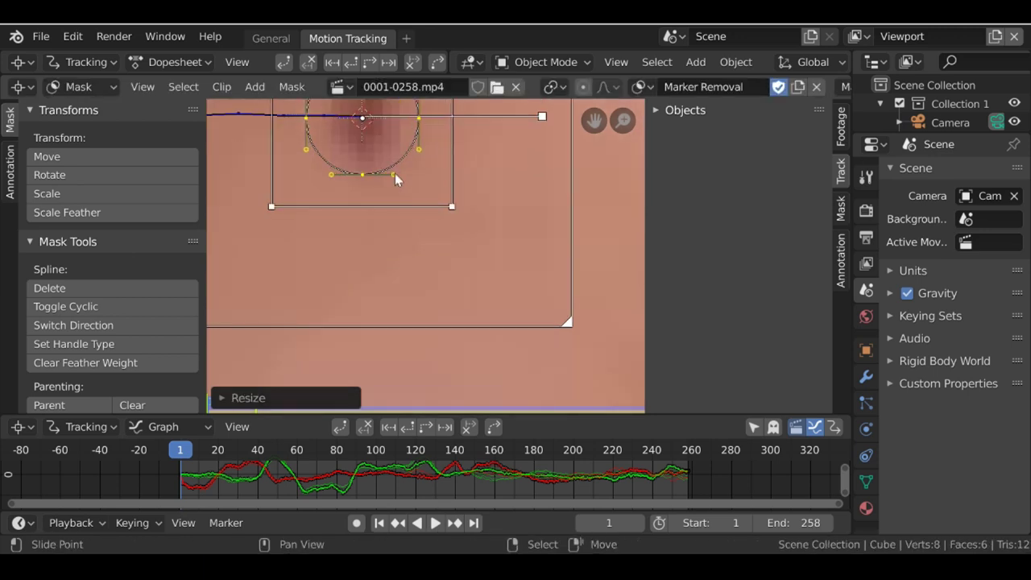
pyautogui.scroll(1, 401, 239)
pyautogui.moveTo(401, 239); pyautogui.dragTo(405, 269, button='middle')
pyautogui.scroll(1, 452, 225)
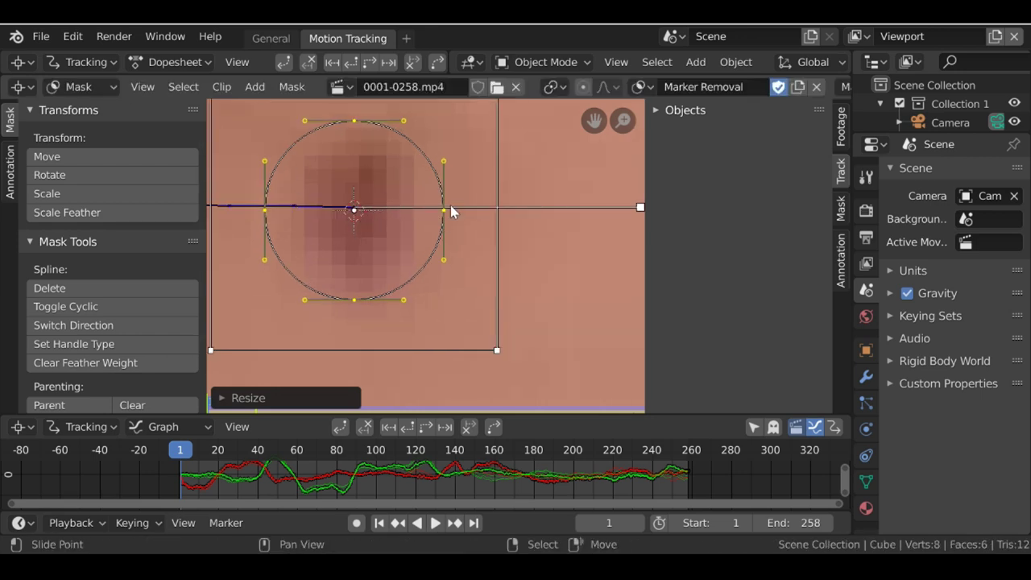
pyautogui.press('s')
pyautogui.click(454, 206)
pyautogui.press('g')
pyautogui.click(461, 235)
pyautogui.scroll(-6, 403, 233)
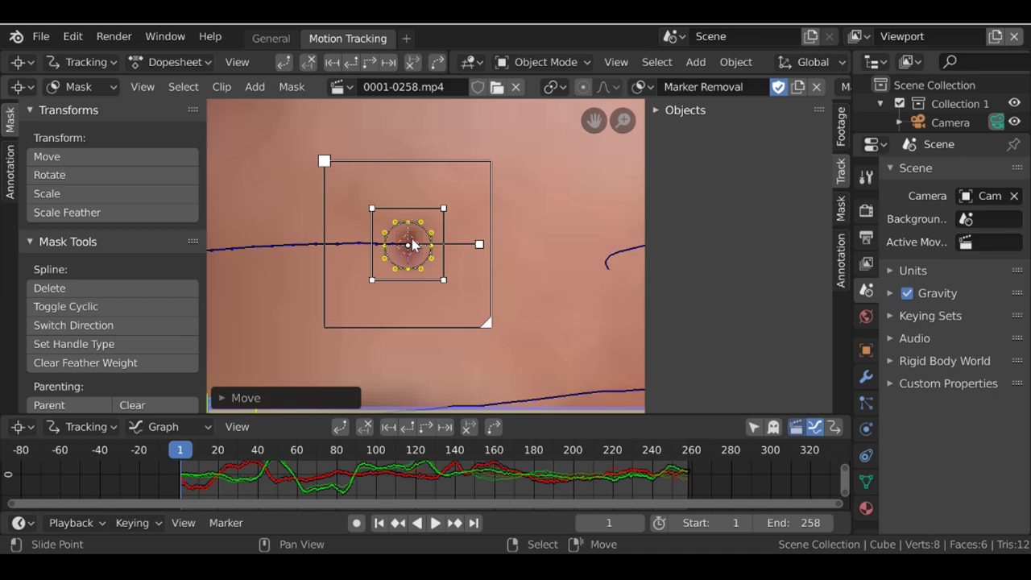
pyautogui.click(412, 245)
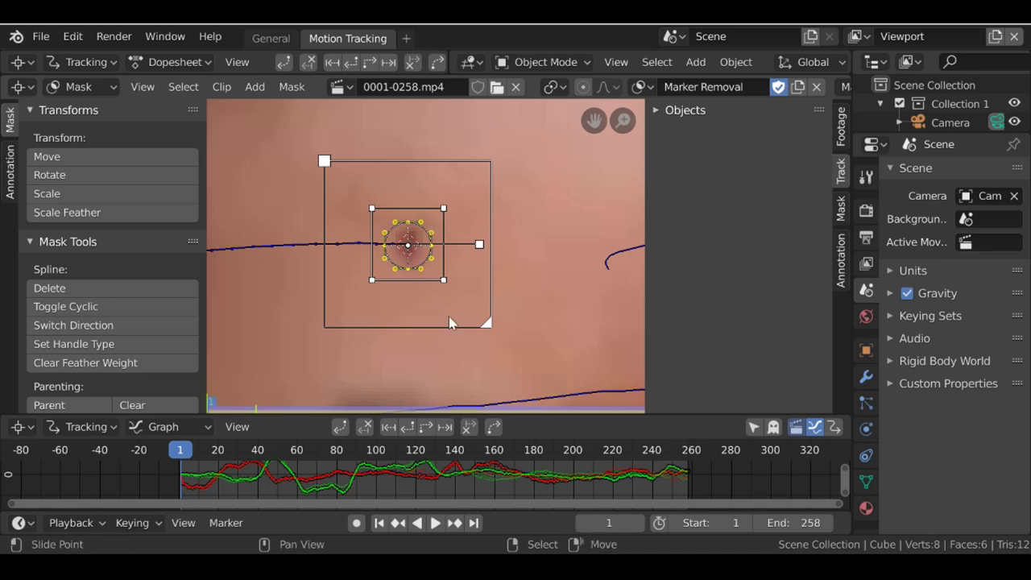
pyautogui.moveTo(197, 486)
pyautogui.mouseDown()
pyautogui.moveTo(306, 488)
pyautogui.moveTo(180, 486)
pyautogui.mouseUp()
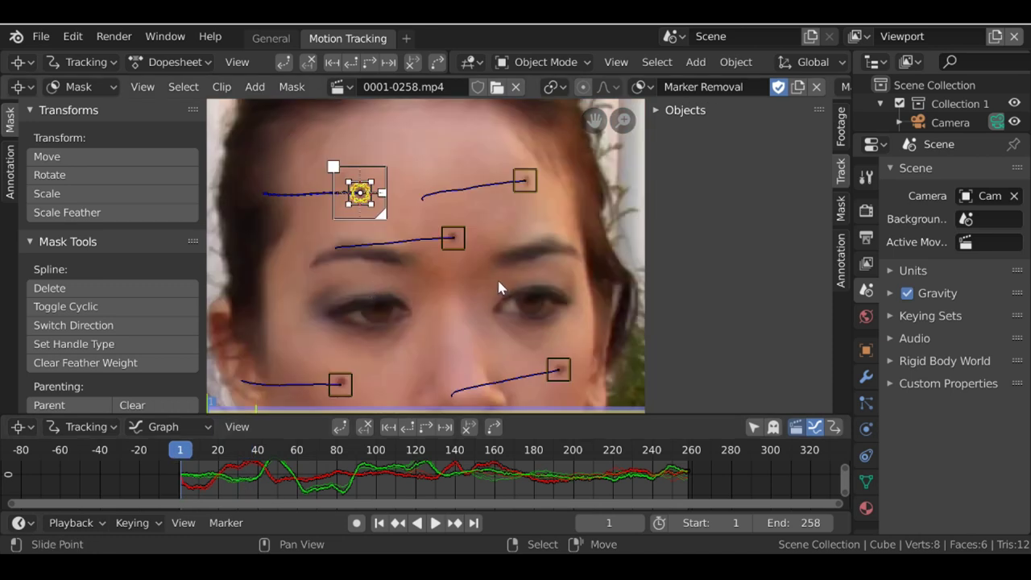
# - Fit a circle mask on the marker between the brows, save, and check it at frame 15
pyautogui.click(460, 230)
pyautogui.scroll(5, 439, 232)
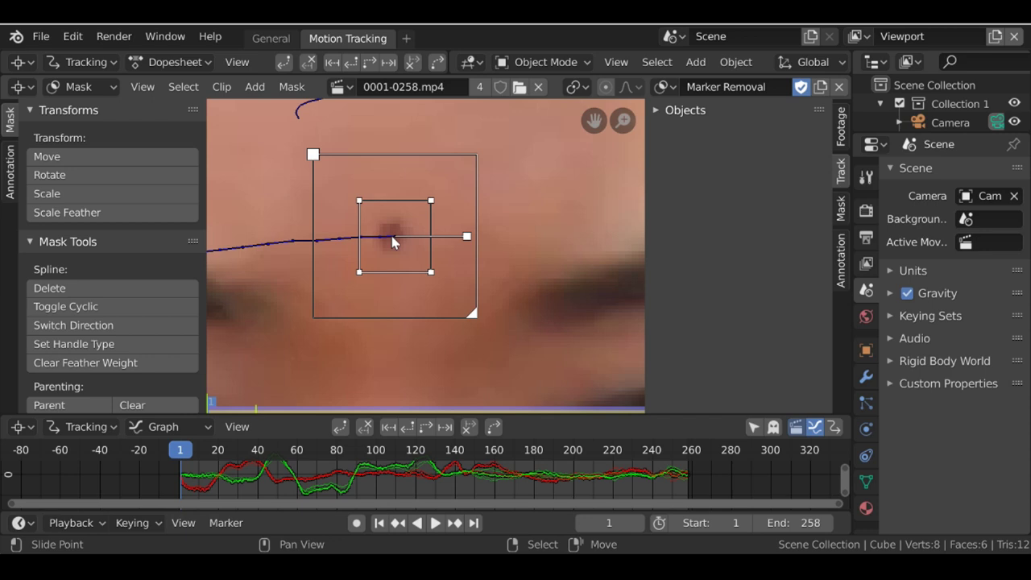
pyautogui.keyDown('shift'); pyautogui.rightClick(392, 236); pyautogui.keyUp('shift')
pyautogui.hotkey('shift', 'a')
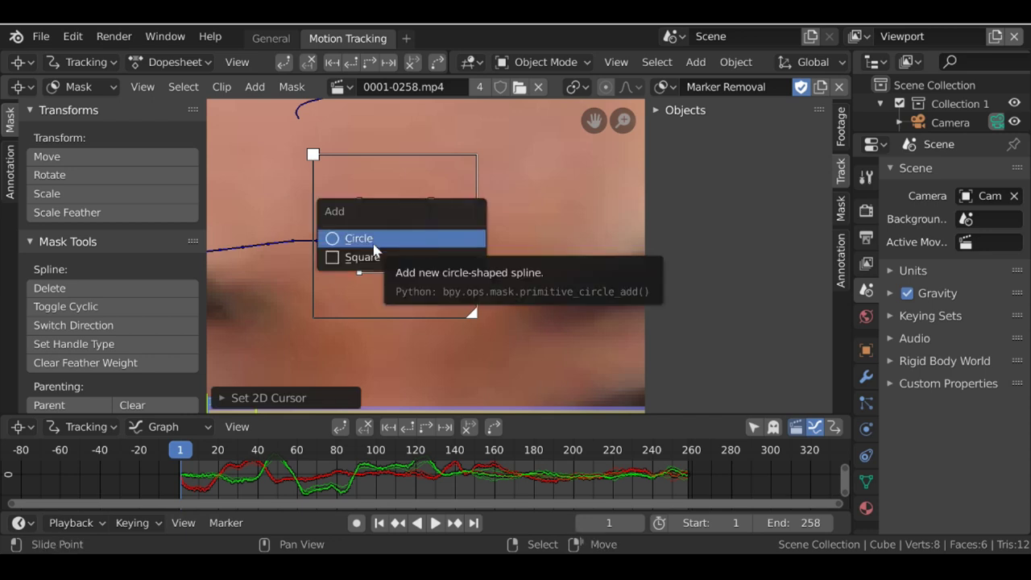
pyautogui.click(392, 242)
pyautogui.press('s')
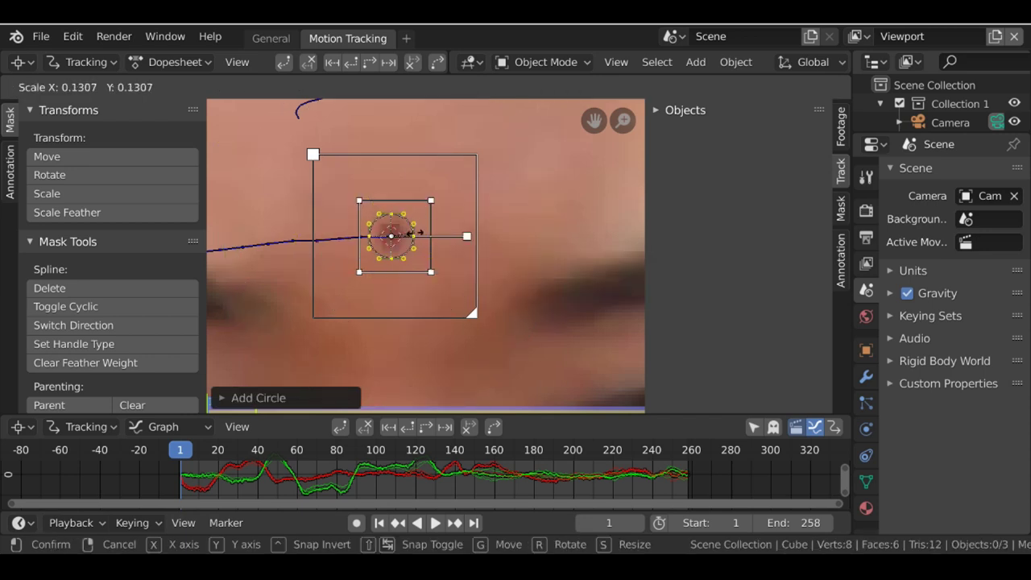
pyautogui.click(415, 235)
pyautogui.hotkey('ctrl', 's')
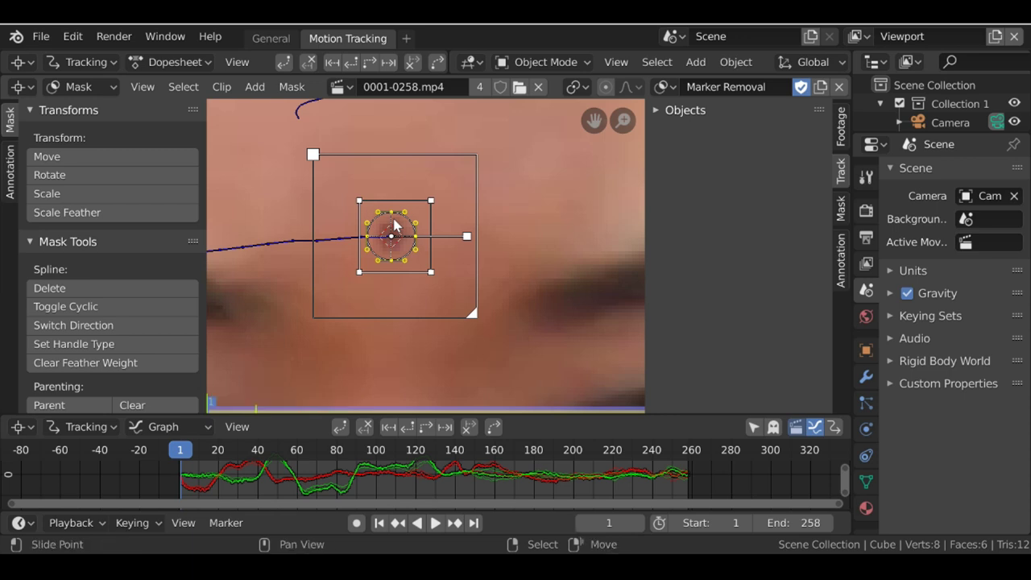
pyautogui.click(210, 475)
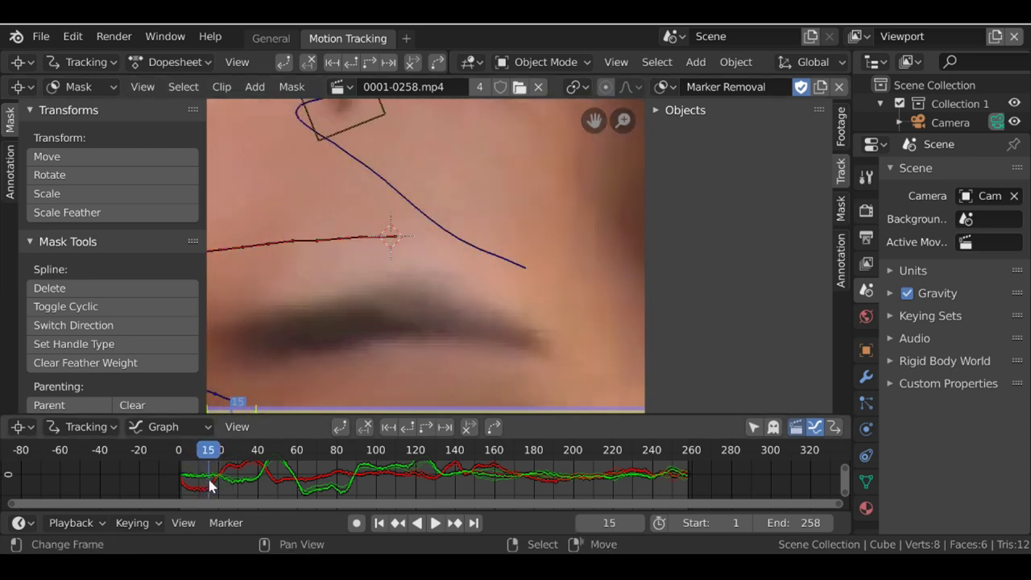
pyautogui.click(379, 523)
# - Add a circle mask over the forehead marker and resize it to fit the dot
pyautogui.scroll(-3, 415, 276)
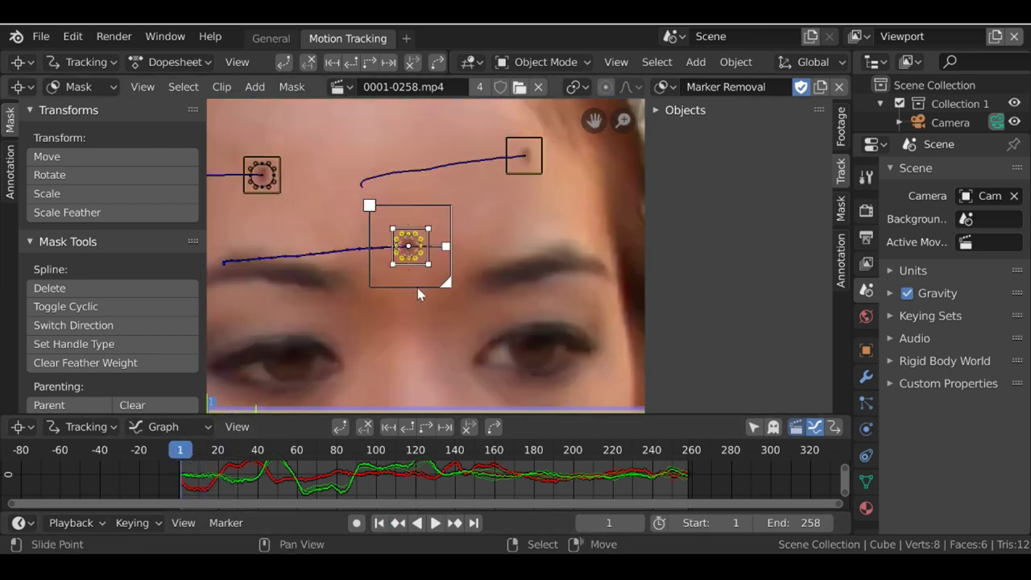
pyautogui.scroll(-3, 416, 271)
pyautogui.scroll(3, 430, 228)
pyautogui.click(409, 226)
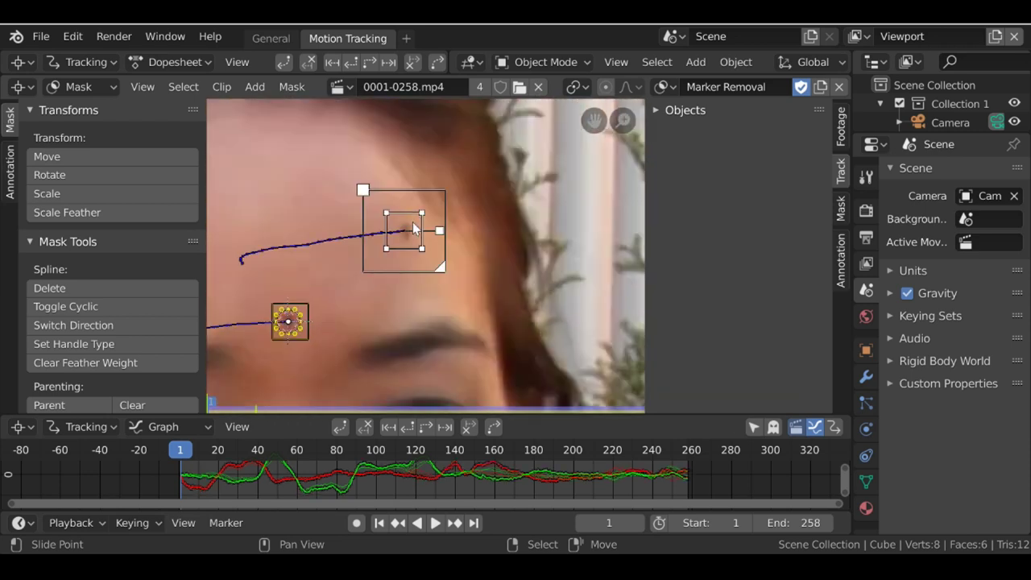
pyautogui.keyDown('shift'); pyautogui.rightClick(405, 230); pyautogui.keyUp('shift')
pyautogui.hotkey('shift', 'a')
pyautogui.click(405, 231)
pyautogui.press('s')
pyautogui.click(419, 233)
pyautogui.scroll(10, 416, 234)
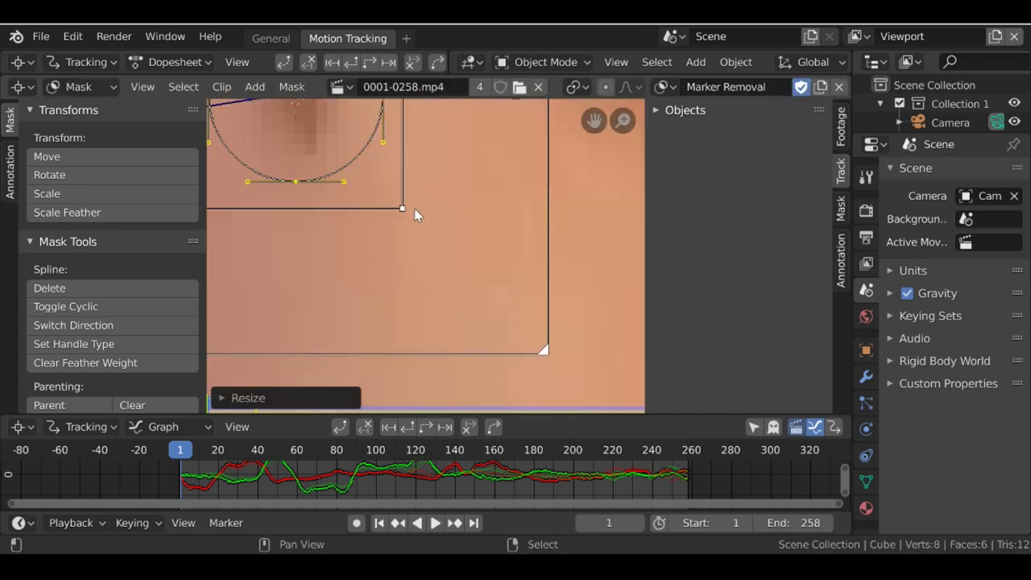
pyautogui.press('s')
pyautogui.click(504, 256)
pyautogui.scroll(-5, 504, 255)
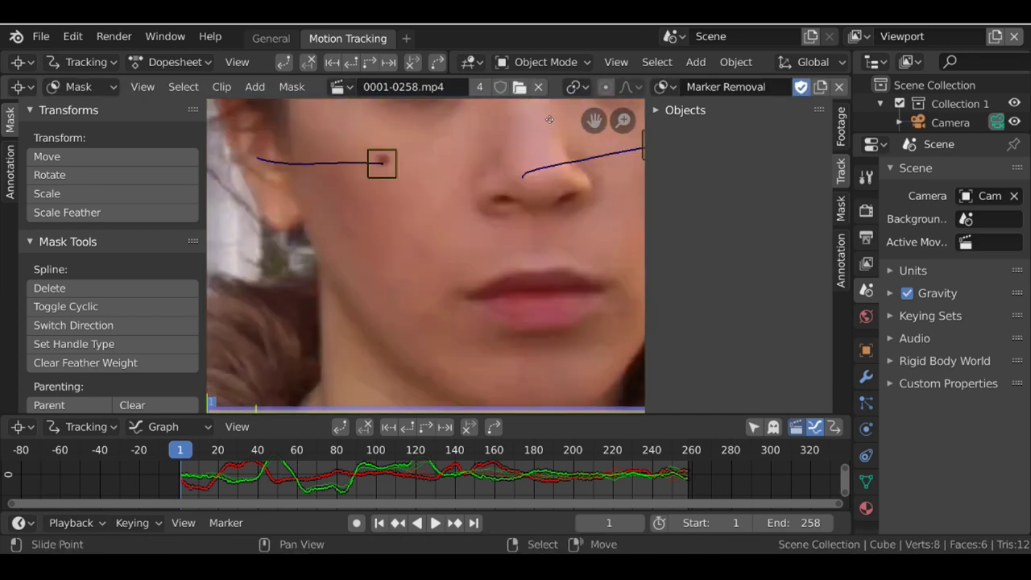
pyautogui.scroll(5, 366, 196)
# - Add a small circle mask on the next forehead marker
pyautogui.keyDown('shift'); pyautogui.rightClick(366, 196); pyautogui.keyUp('shift')
pyautogui.hotkey('shift', 'a')
pyautogui.click(366, 200)
pyautogui.press('s')
pyautogui.click(390, 174)
pyautogui.scroll(5, 390, 174)
pyautogui.scroll(-5, 443, 255)
pyautogui.scroll(5, 347, 200)
# - Add, resize and position a circle mask on the cheek marker, then scrub forward to check
pyautogui.keyDown('shift'); pyautogui.rightClick(338, 201); pyautogui.keyUp('shift')
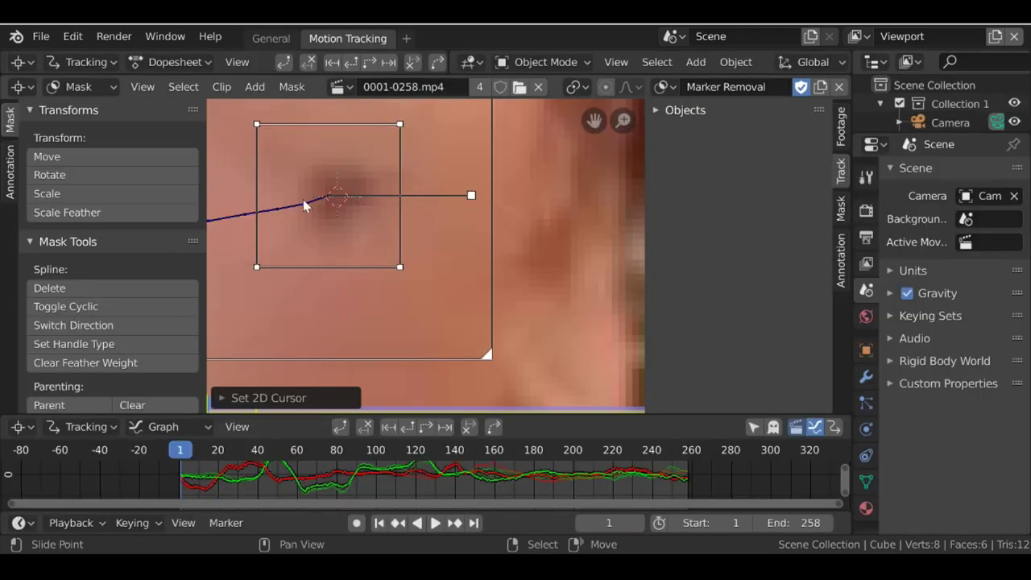
pyautogui.hotkey('shift', 'a')
pyautogui.click(343, 209)
pyautogui.press('s')
pyautogui.click(395, 229)
pyautogui.press('g')
pyautogui.click(396, 230)
pyautogui.scroll(-5, 396, 224)
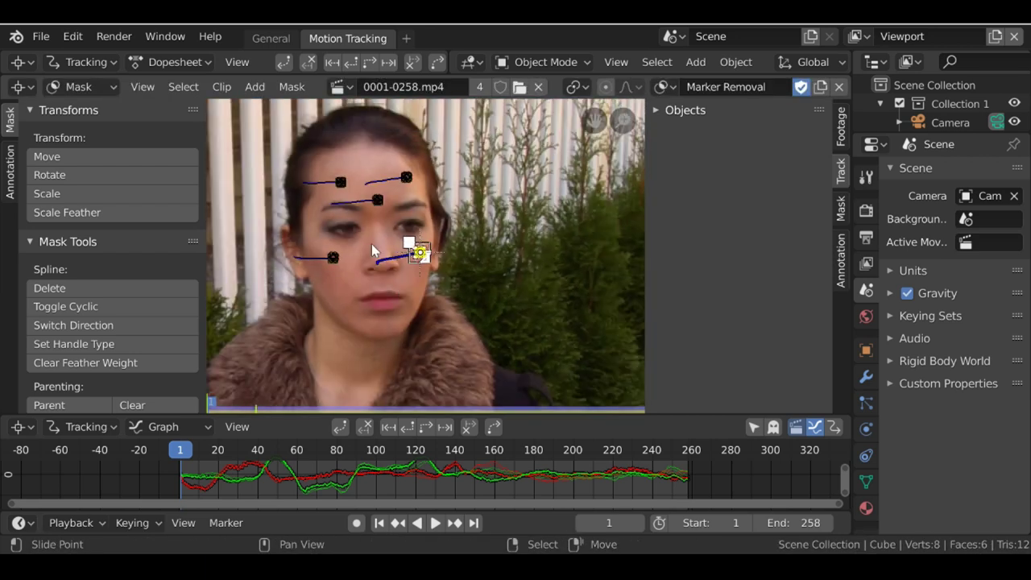
pyautogui.moveTo(196, 463); pyautogui.dragTo(344, 469)
# - Add a Marker Removal Node in the General workspace and connect it to Composite
pyautogui.click(379, 522)
pyautogui.click(266, 39)
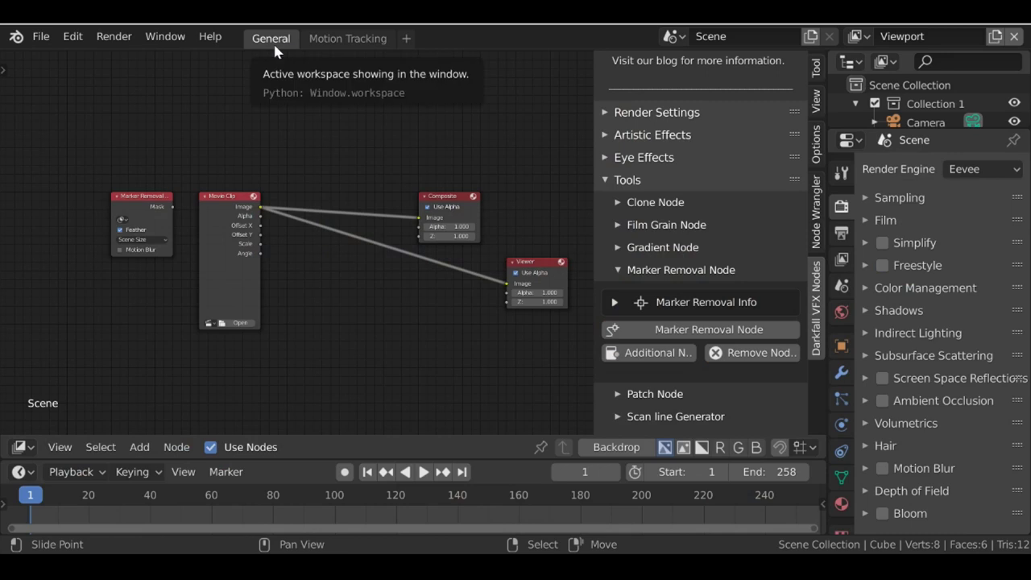
pyautogui.click(730, 332)
pyautogui.moveTo(316, 229); pyautogui.dragTo(534, 212)
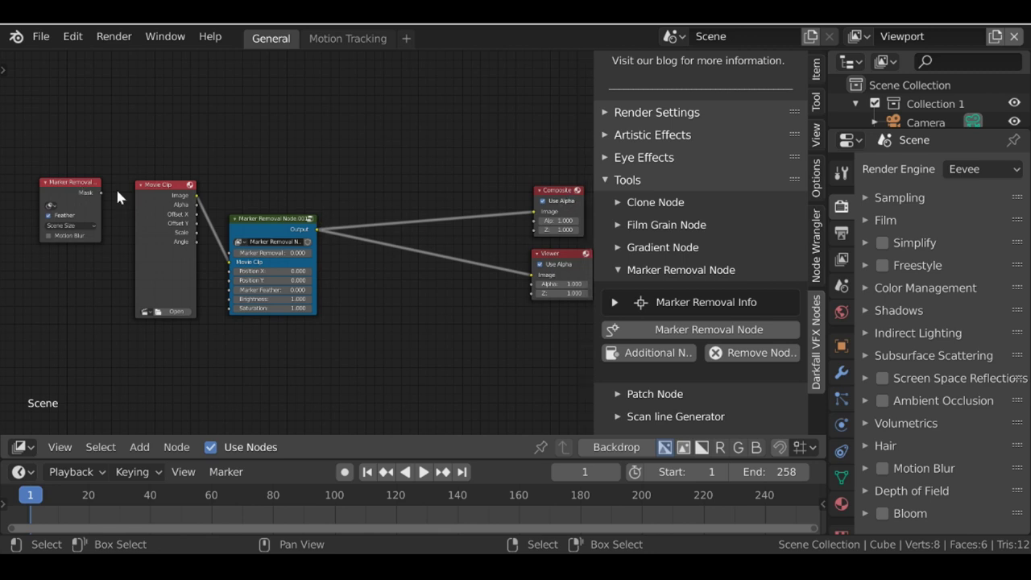
pyautogui.moveTo(188, 209); pyautogui.dragTo(265, 197, button='middle')
# - Load 0001-0258.mp4 into the Movie Clip node and enable the backdrop
pyautogui.click(221, 300)
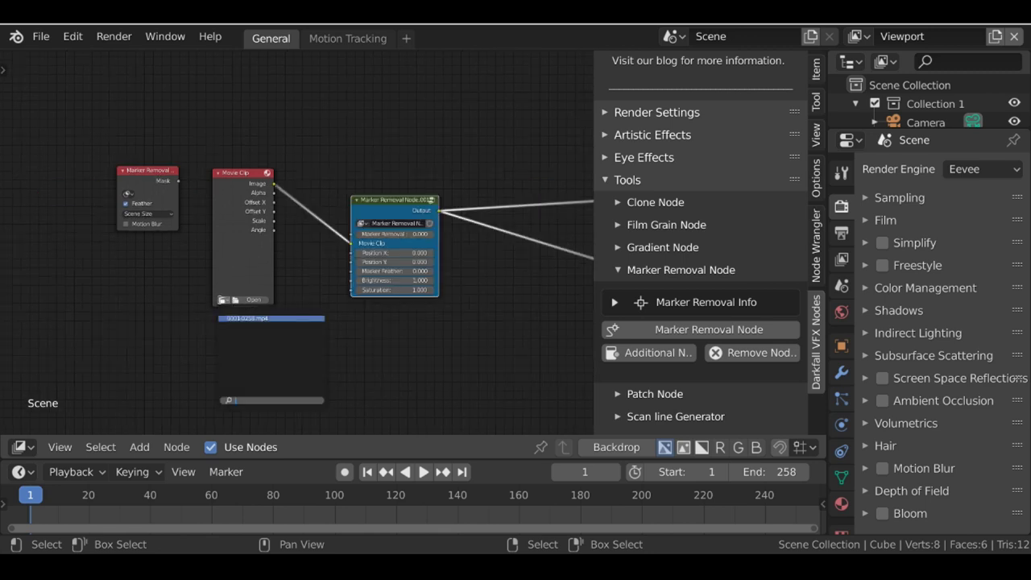
pyautogui.click(289, 318)
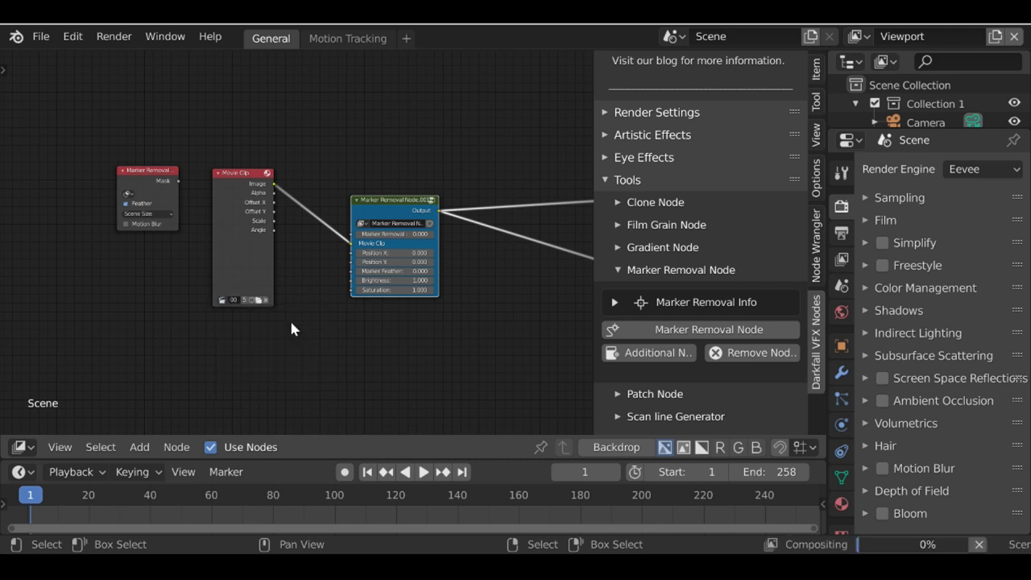
pyautogui.click(603, 448)
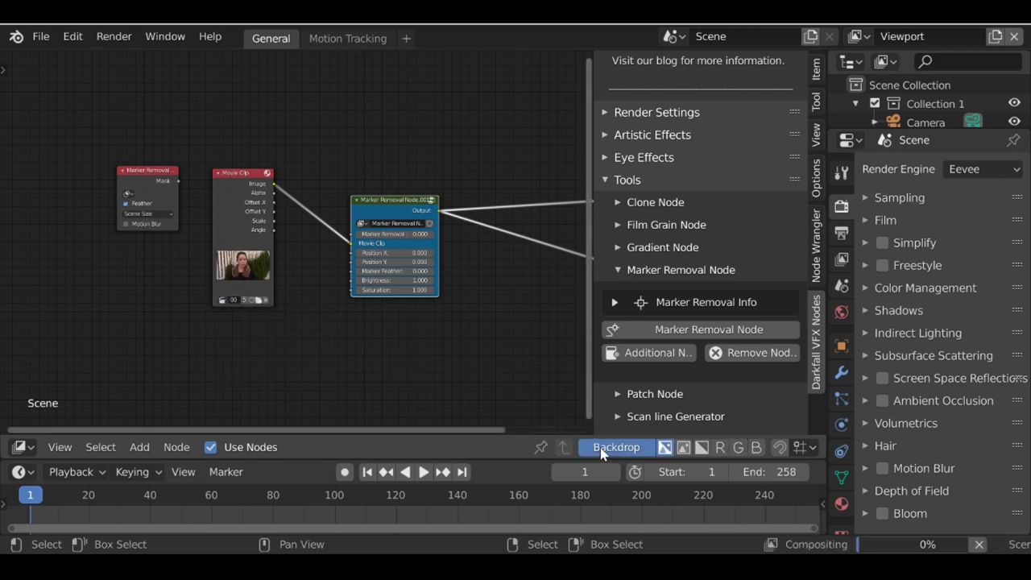
pyautogui.scroll(1, 256, 292)
# - Set the Mask node to Marker Removal, link it to the Mask input, and tidy the nodes
pyautogui.moveTo(88, 211)
pyautogui.mouseDown()
pyautogui.moveTo(145, 137)
pyautogui.moveTo(287, 112)
pyautogui.mouseUp()
pyautogui.click(256, 139)
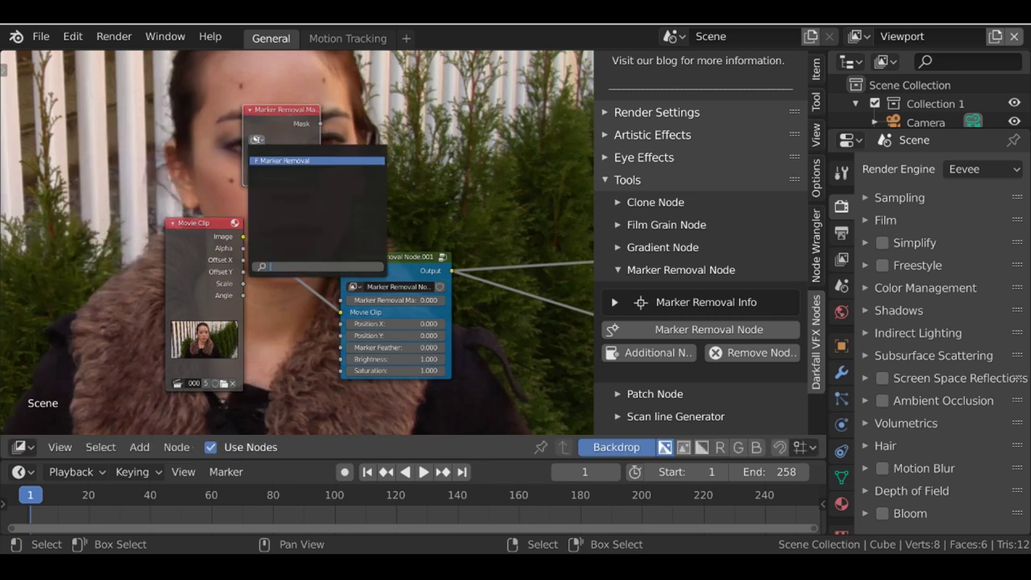
pyautogui.click(322, 161)
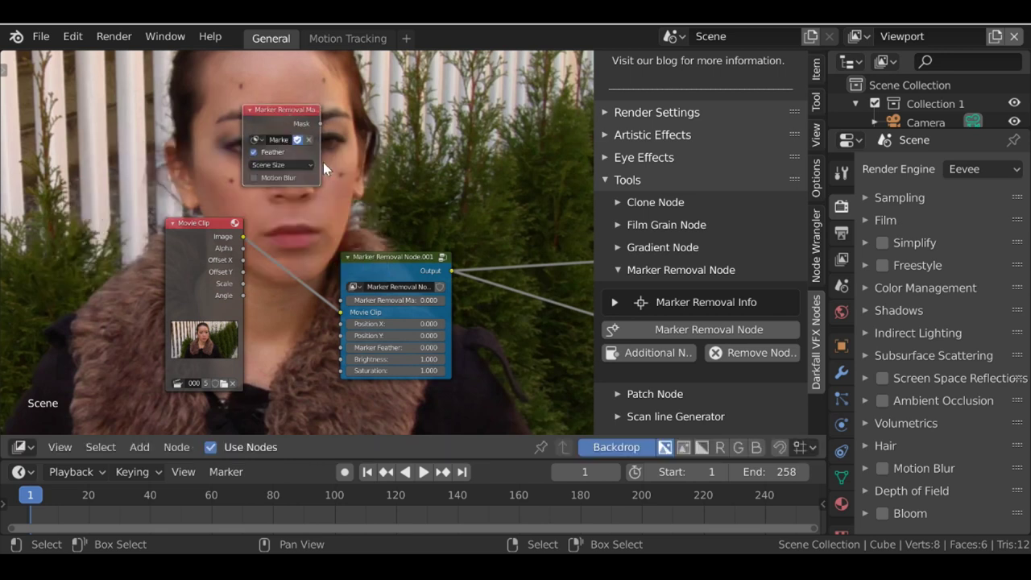
pyautogui.scroll(1, 323, 162)
pyautogui.moveTo(279, 105)
pyautogui.mouseDown()
pyautogui.moveTo(326, 268)
pyautogui.moveTo(308, 315)
pyautogui.mouseUp()
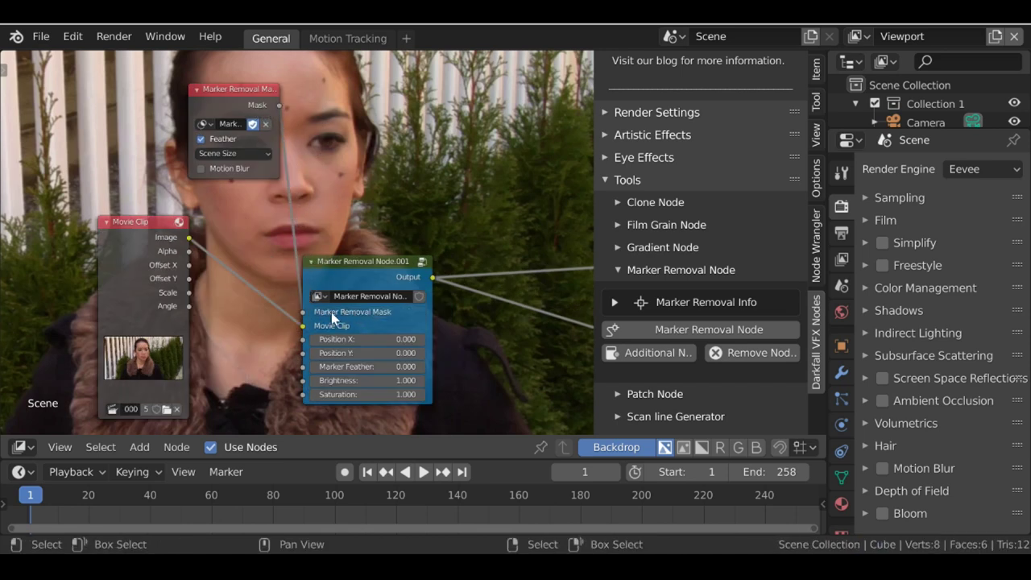
pyautogui.click(196, 89)
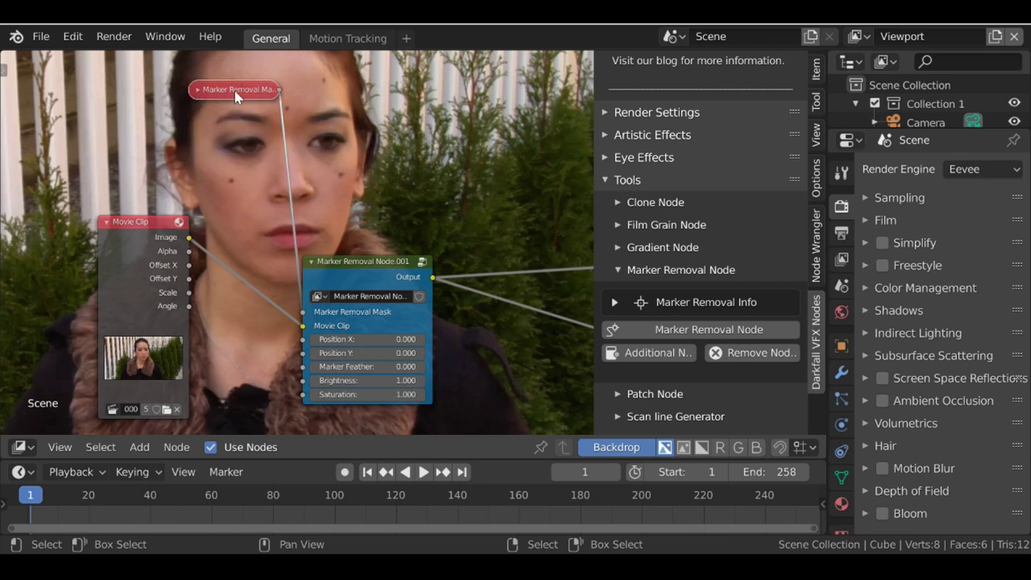
pyautogui.scroll(1, 240, 91)
pyautogui.moveTo(74, 204); pyautogui.dragTo(1, 233)
# - Rearrange the nodes and view so the backdrop footage is unobstructed
pyautogui.moveTo(233, 131); pyautogui.dragTo(175, 162)
pyautogui.moveTo(339, 207); pyautogui.dragTo(322, 192)
pyautogui.moveTo(247, 256); pyautogui.dragTo(127, 256, button='middle')
pyautogui.scroll(3, 199, 252)
pyautogui.moveTo(157, 319); pyautogui.dragTo(173, 280, button='middle')
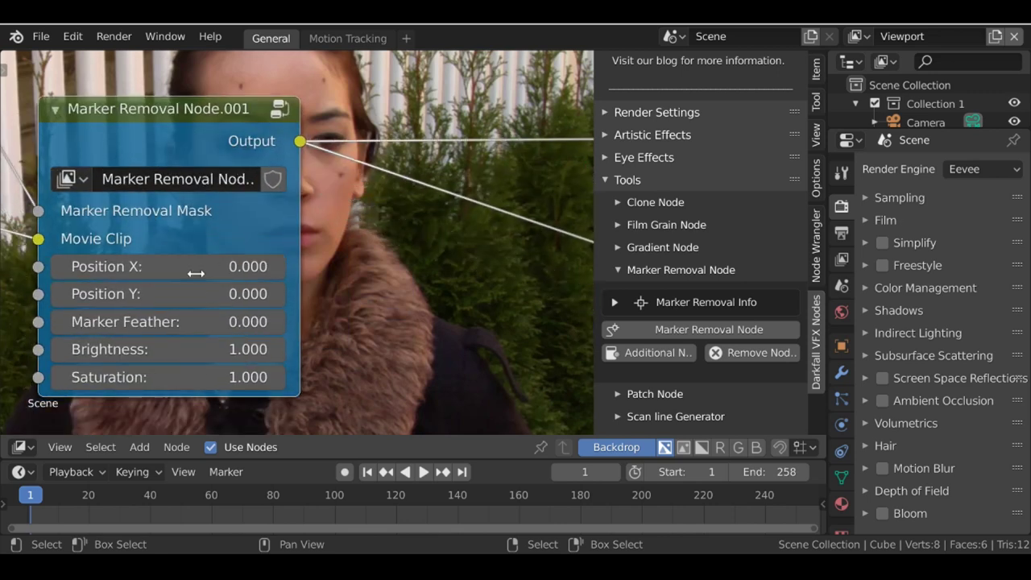
pyautogui.scroll(-2, 323, 270)
pyautogui.scroll(-2, 297, 247)
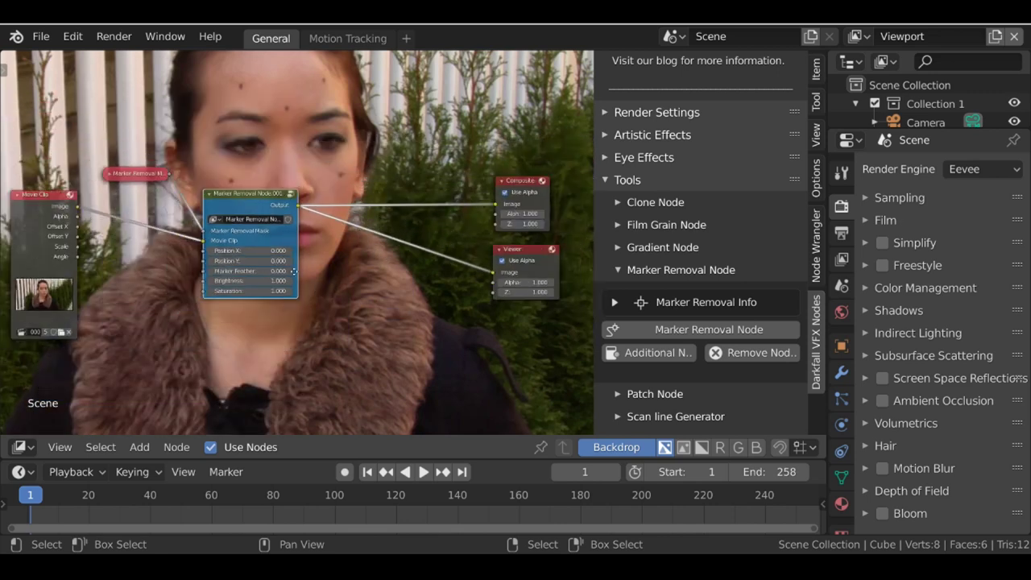
pyautogui.scroll(-3, 621, 306)
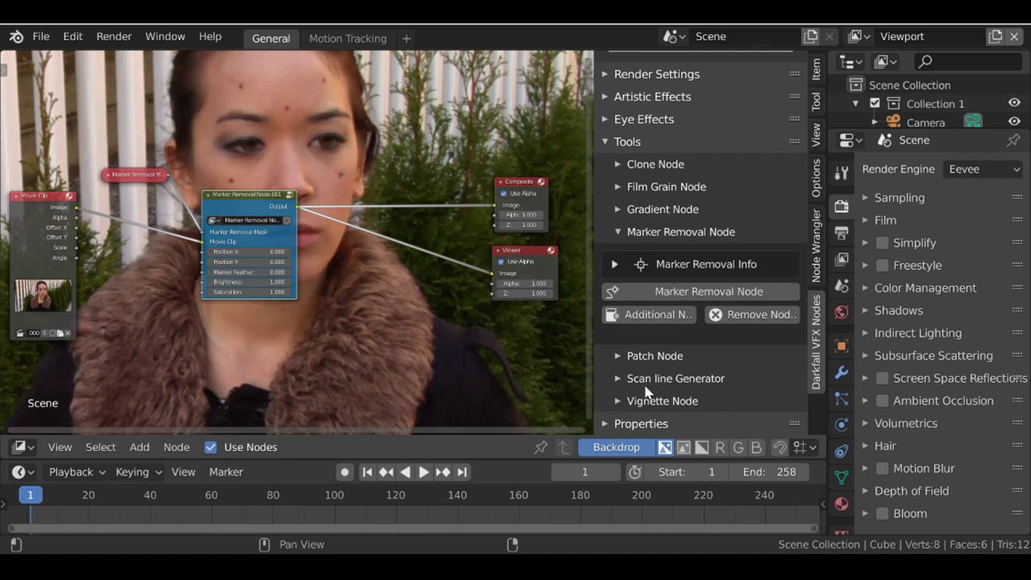
pyautogui.scroll(-5, 640, 430)
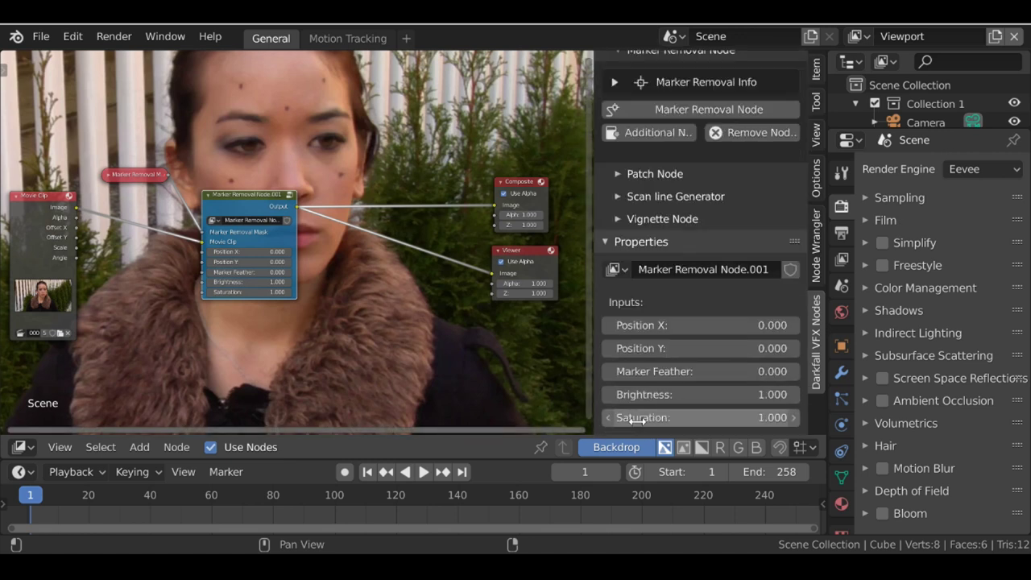
pyautogui.moveTo(431, 270); pyautogui.dragTo(201, 57, button='middle')
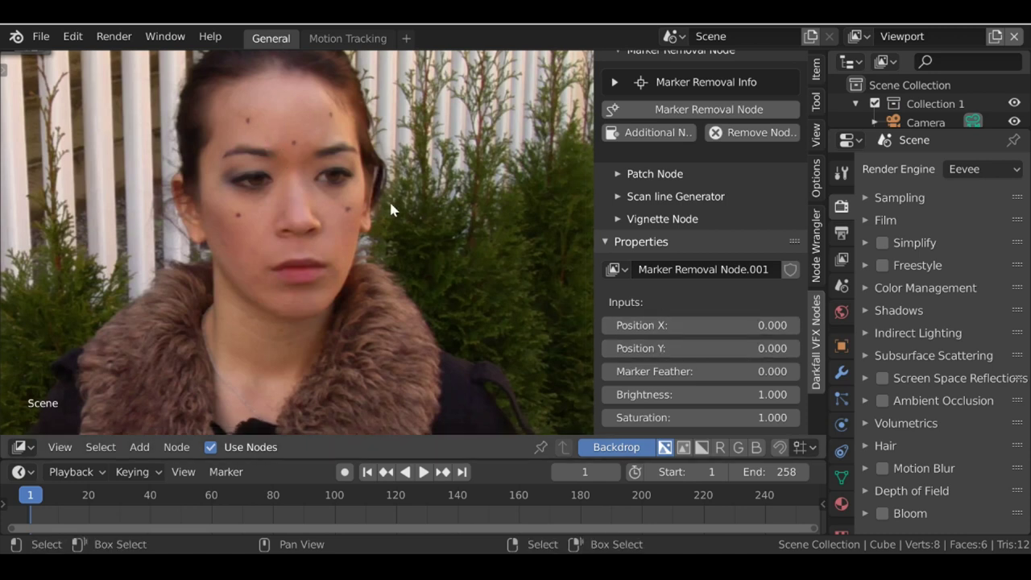
# - Set Marker Removal Node.001's Position Y to 19.4
pyautogui.moveTo(714, 349); pyautogui.dragTo(850, 348)
pyautogui.click(703, 348)
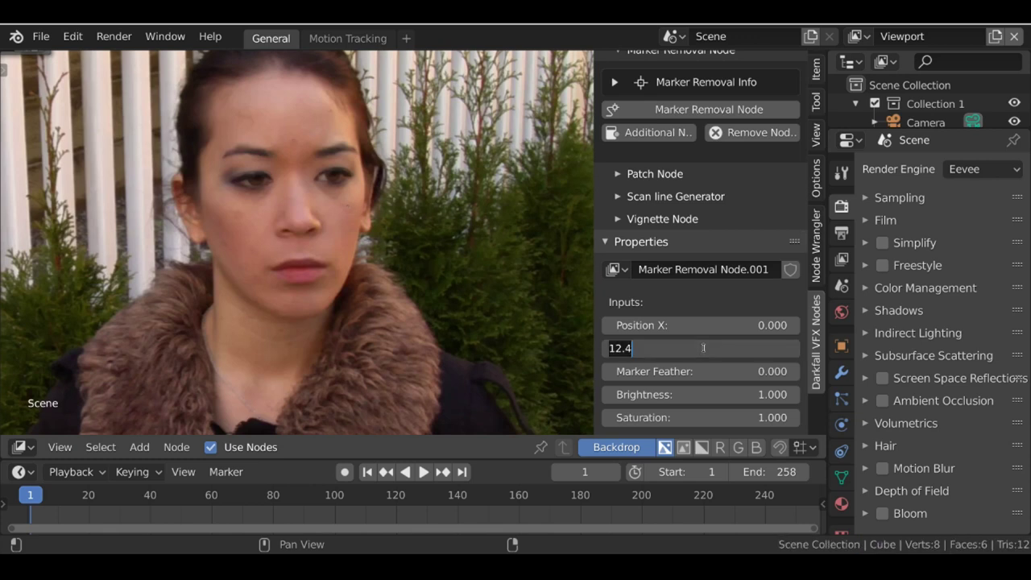
pyautogui.write('19')
pyautogui.press('Return')
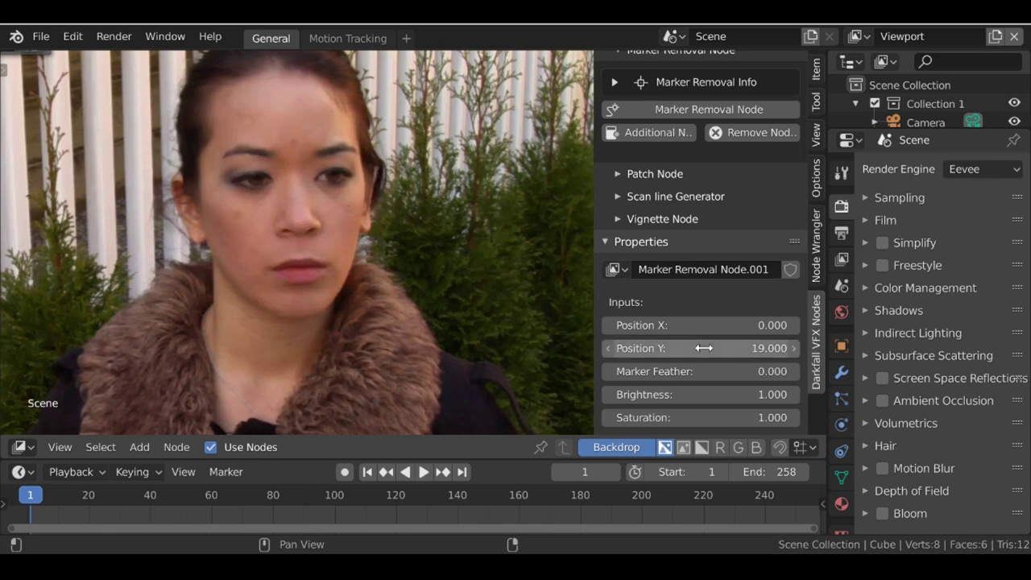
pyautogui.click(704, 348)
pyautogui.click(708, 347)
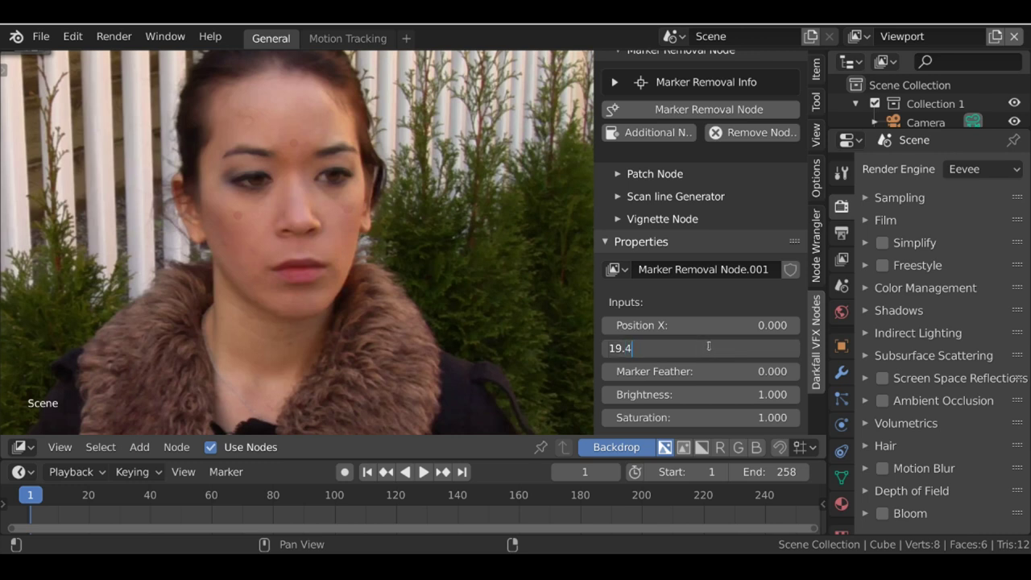
pyautogui.press('Return')
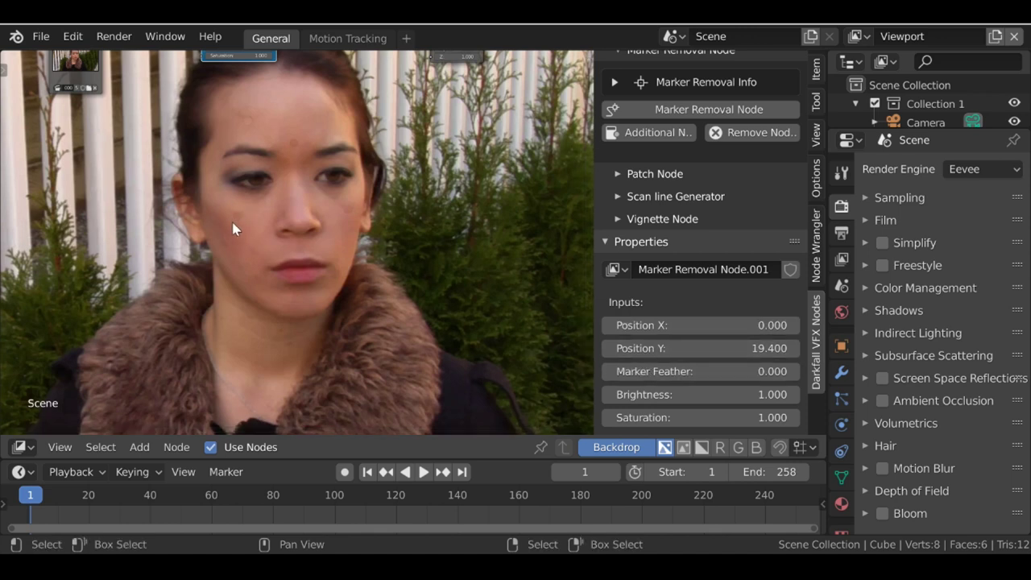
# - Set Marker Feather to 12 and Brightness to 1.3 on Marker Removal Node.001
pyautogui.click(663, 372)
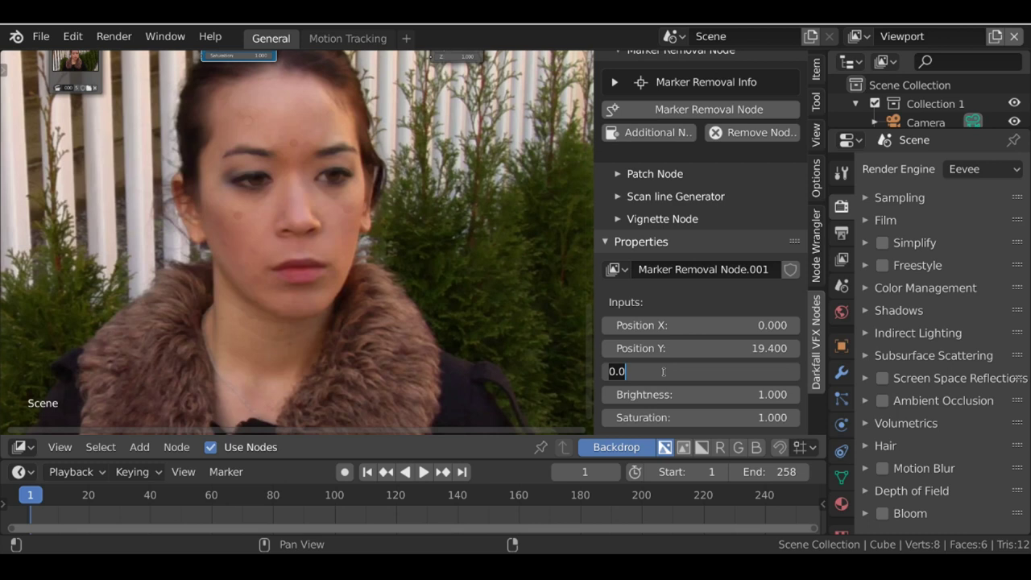
pyautogui.write('12')
pyautogui.press('Return')
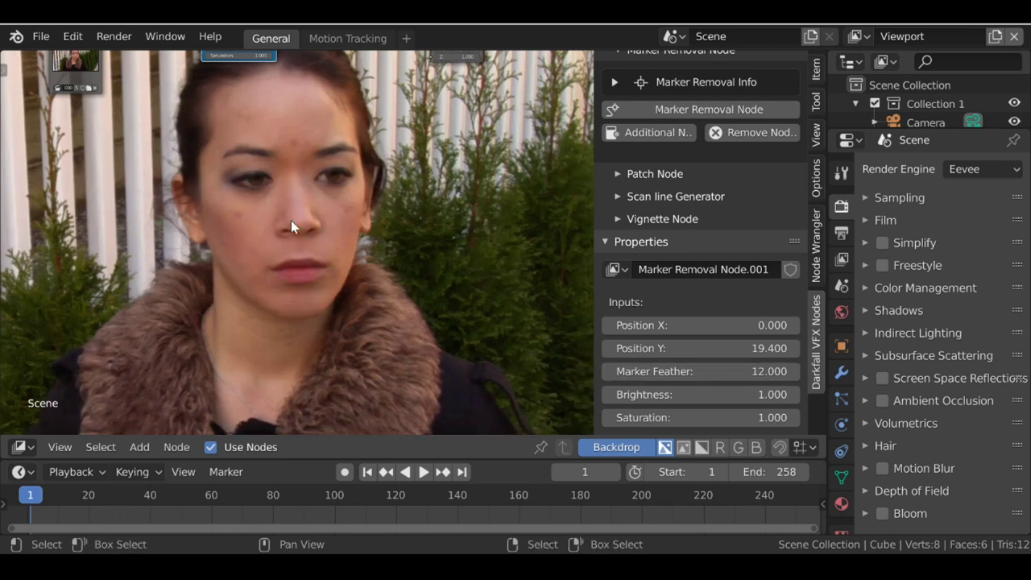
pyautogui.click(701, 394)
pyautogui.write('1.0')
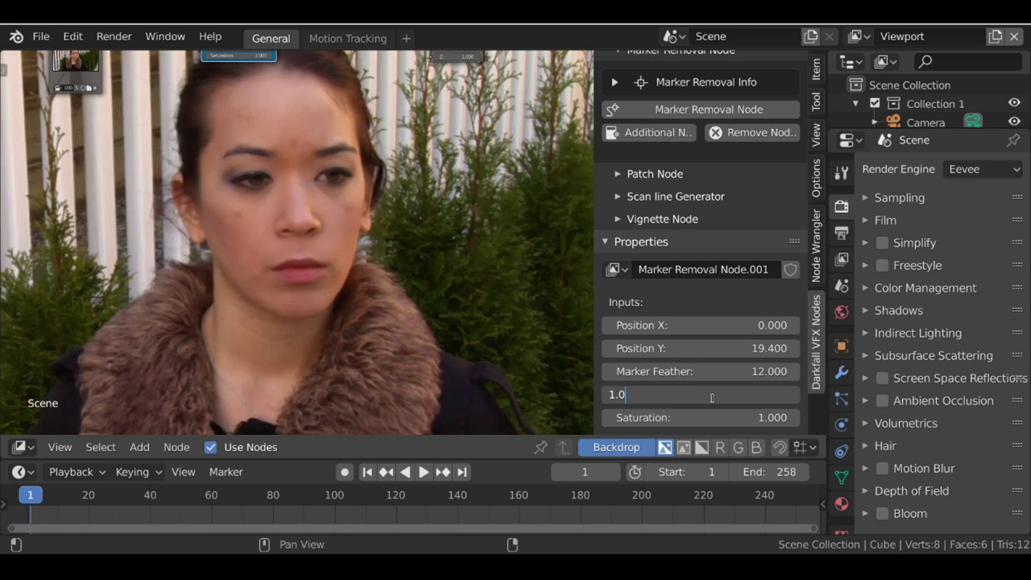
pyautogui.press('Return')
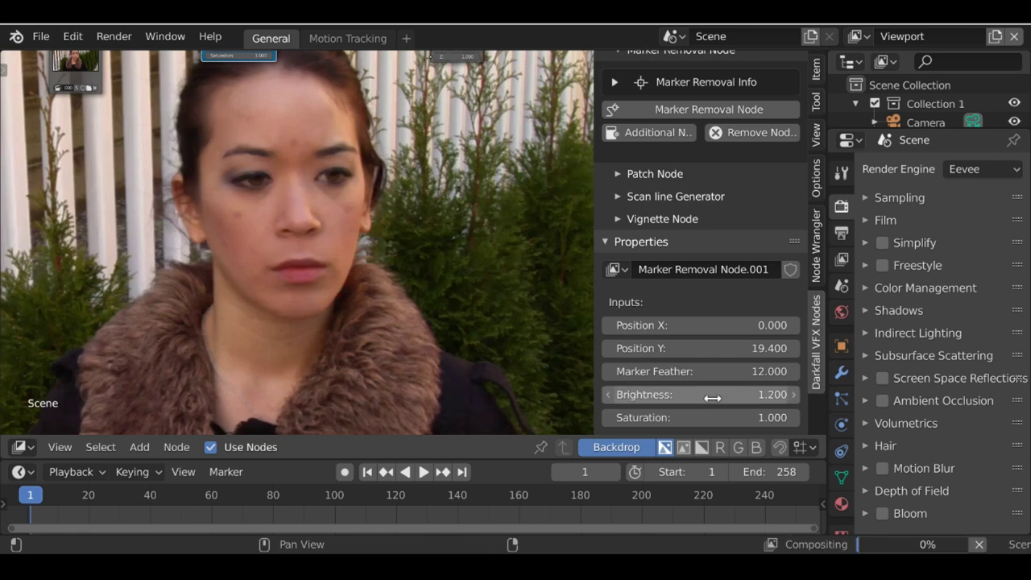
pyautogui.click(712, 394)
pyautogui.press('Return')
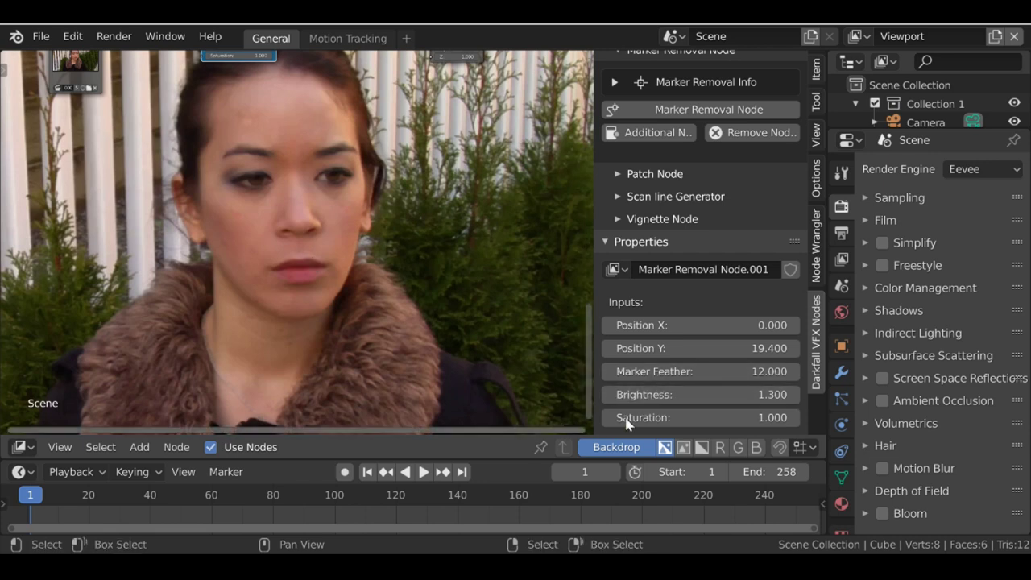
# - Set Saturation to 0.93 and frame the whole node tree
pyautogui.click(656, 418)
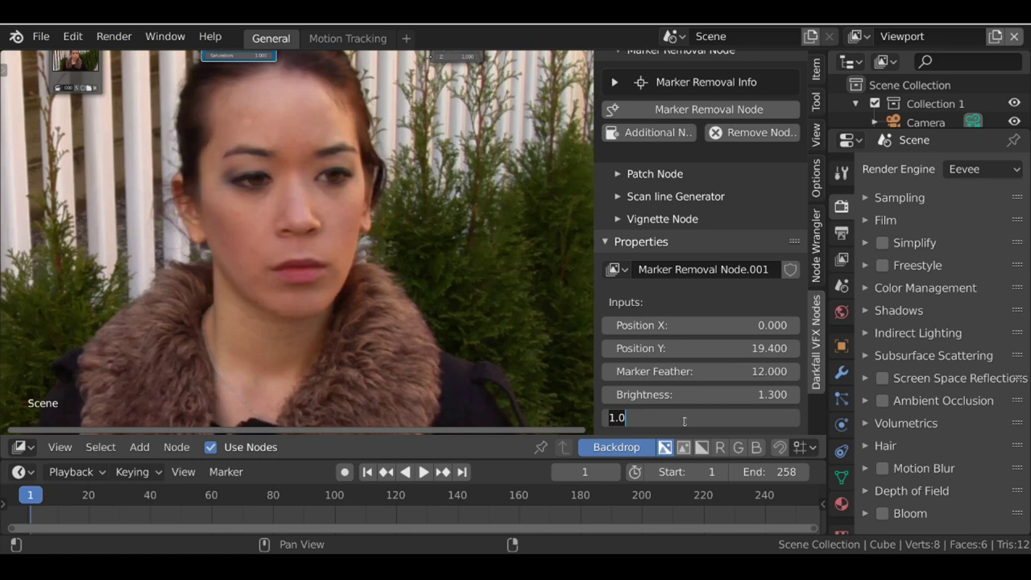
pyautogui.write('0.93')
pyautogui.press('Return')
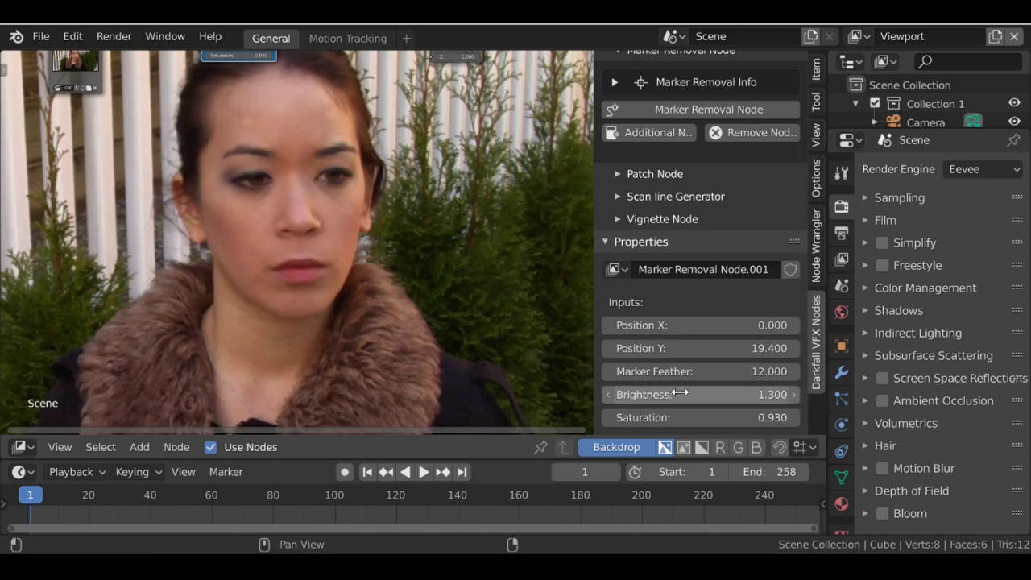
pyautogui.press('Home')
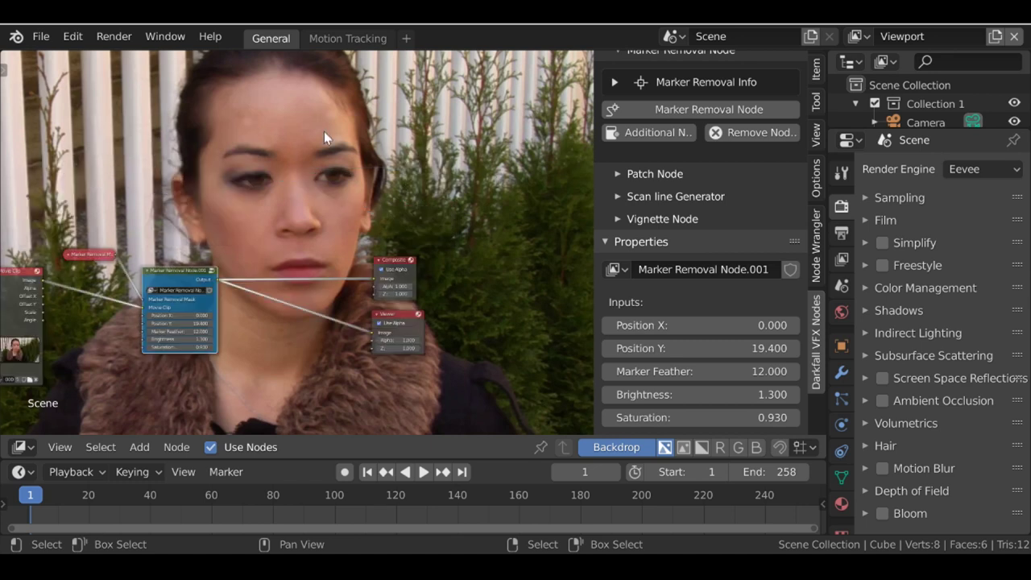
# - Delete the old mask circle on the left forehead dot in Motion Tracking
pyautogui.click(336, 40)
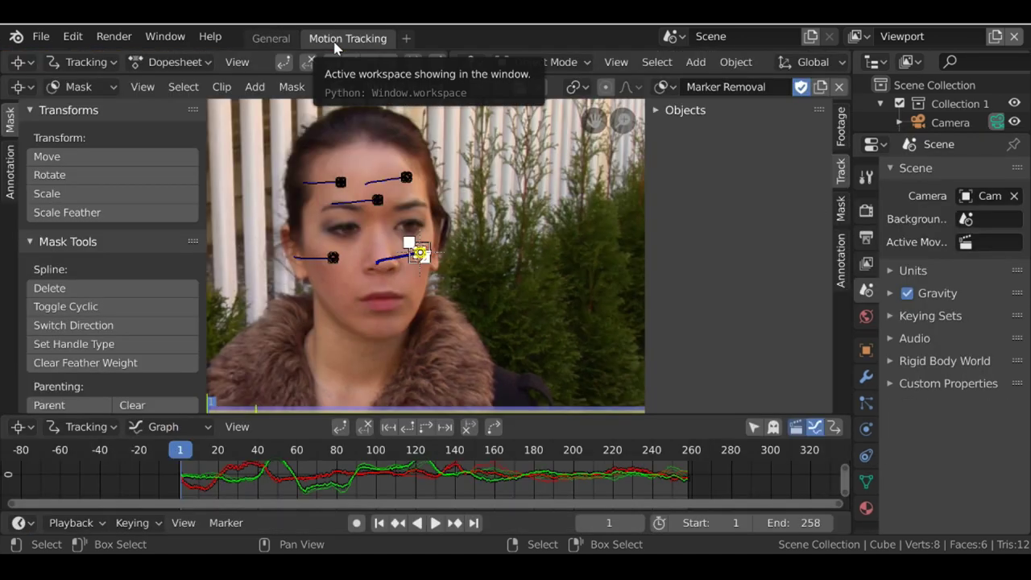
pyautogui.scroll(6, 335, 150)
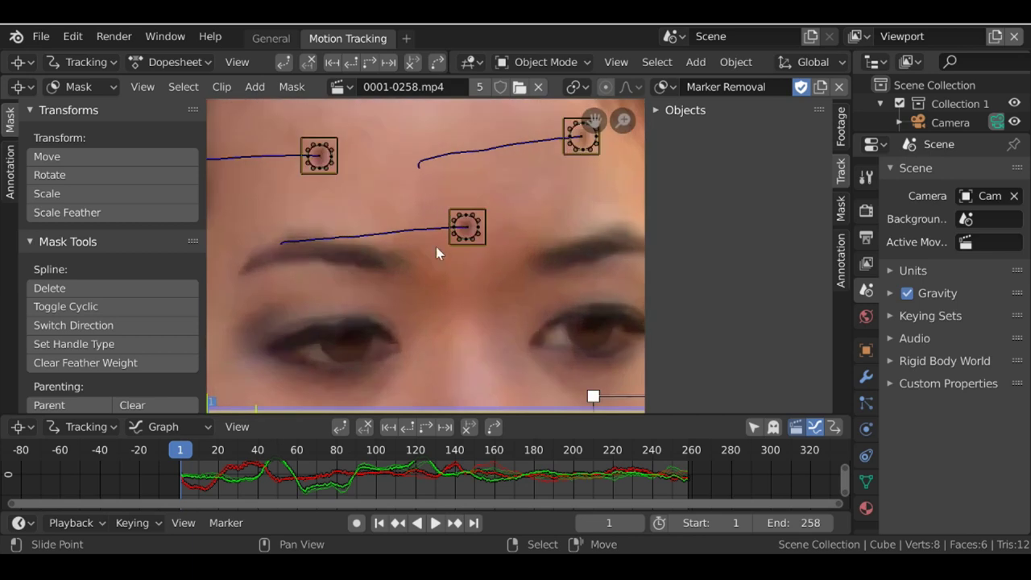
pyautogui.click(331, 155)
pyautogui.scroll(4, 331, 155)
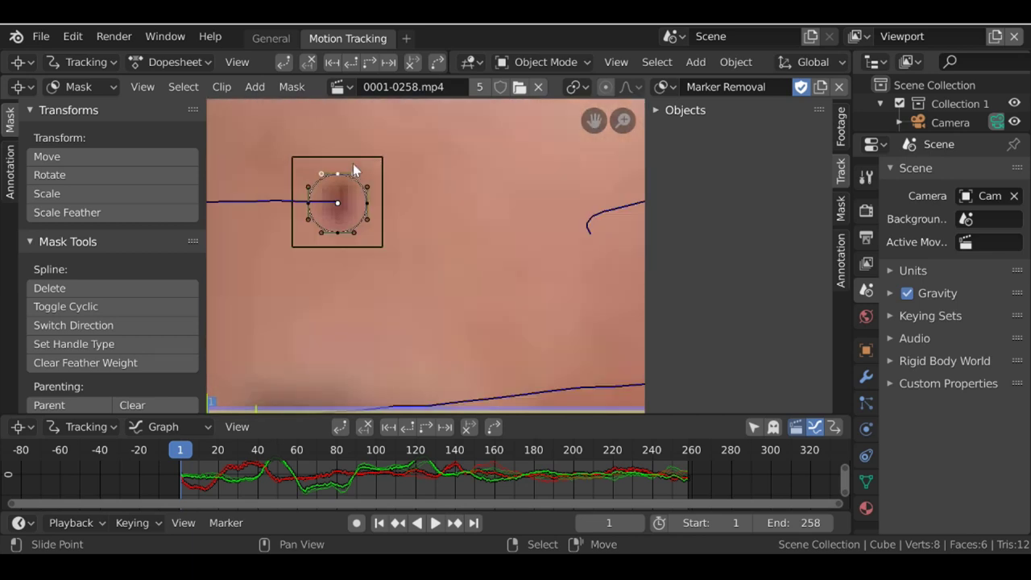
pyautogui.press('a')
pyautogui.press('x')
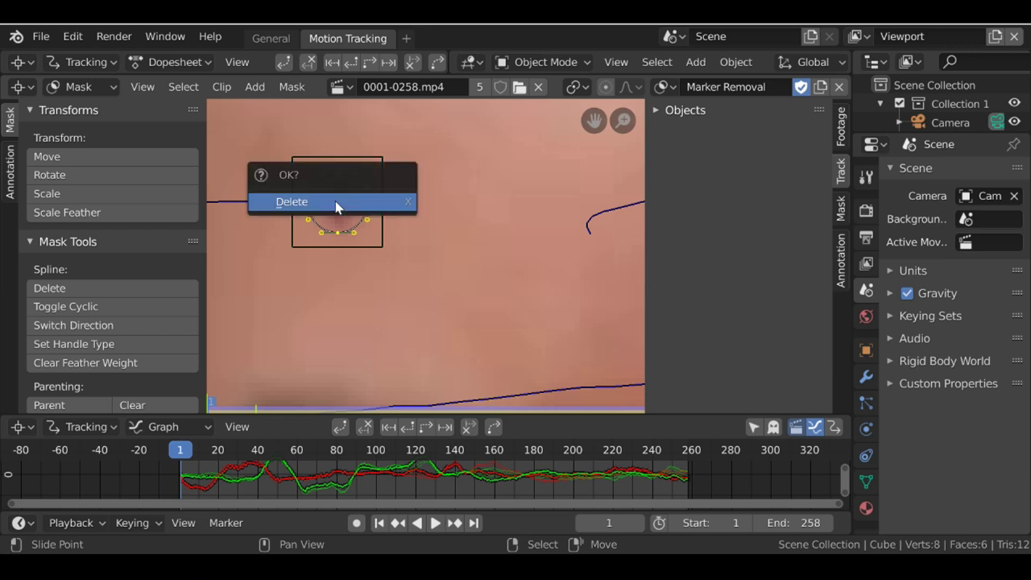
pyautogui.click(335, 200)
pyautogui.press('f')
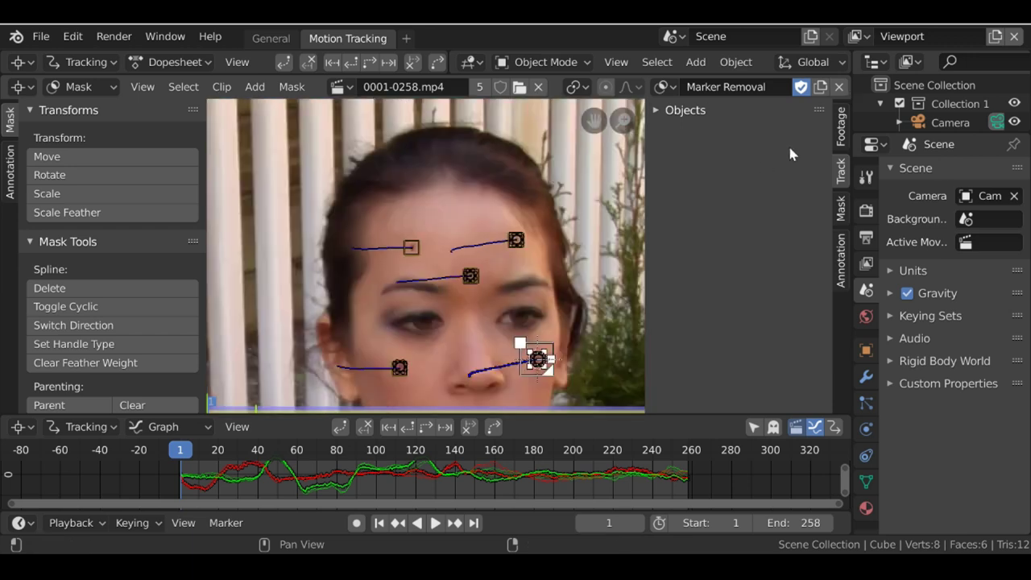
# - Create a new mask named 'M R 2'
pyautogui.click(820, 87)
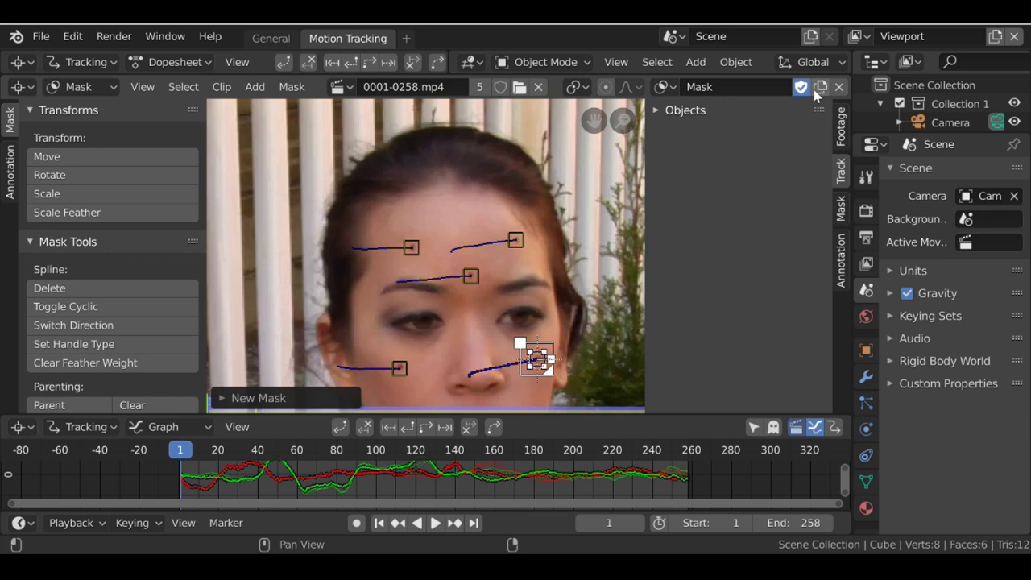
pyautogui.click(732, 84)
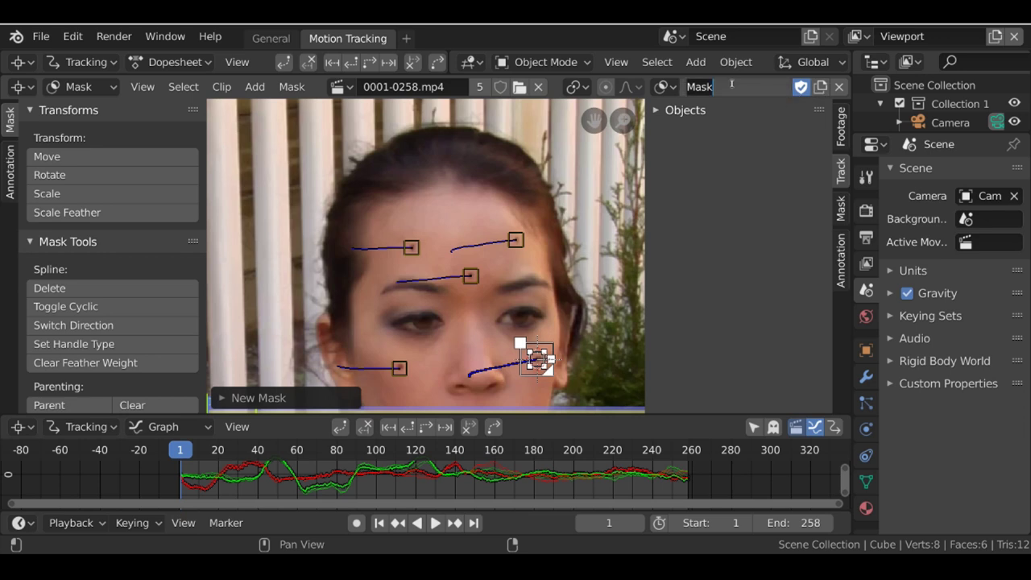
pyautogui.write('MR 2')
pyautogui.press('Return')
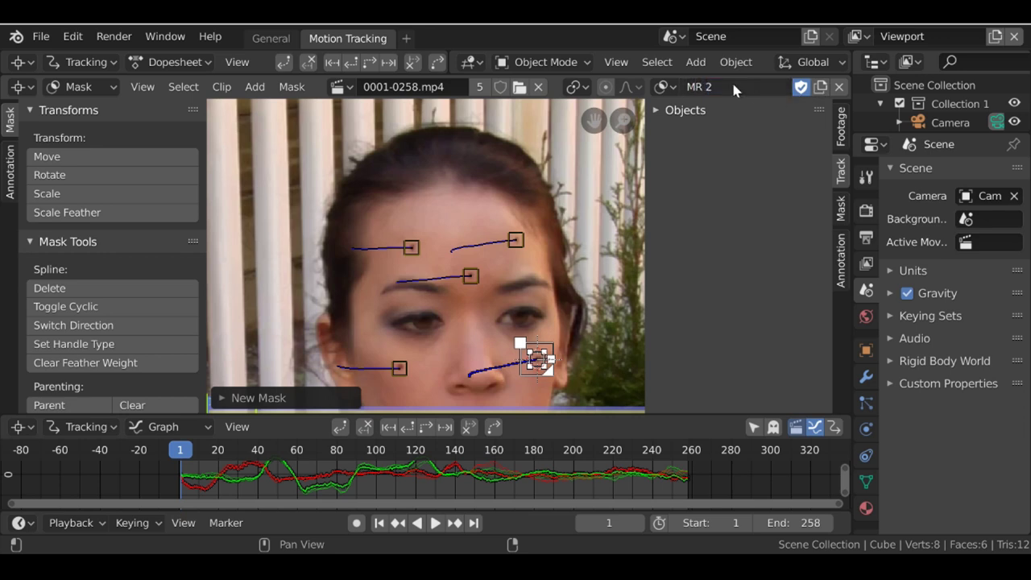
pyautogui.click(732, 83)
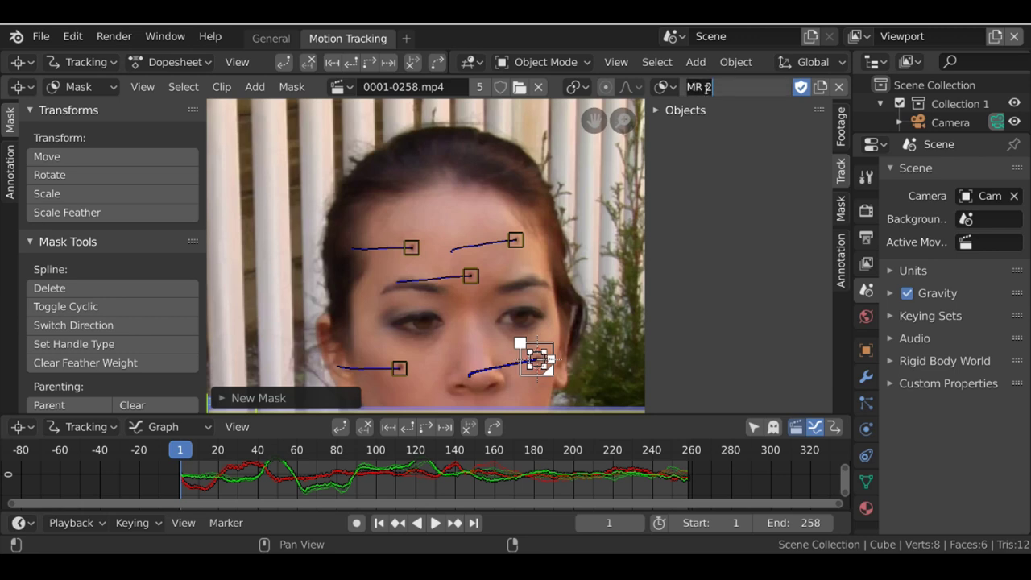
pyautogui.click(698, 87)
pyautogui.press('Return')
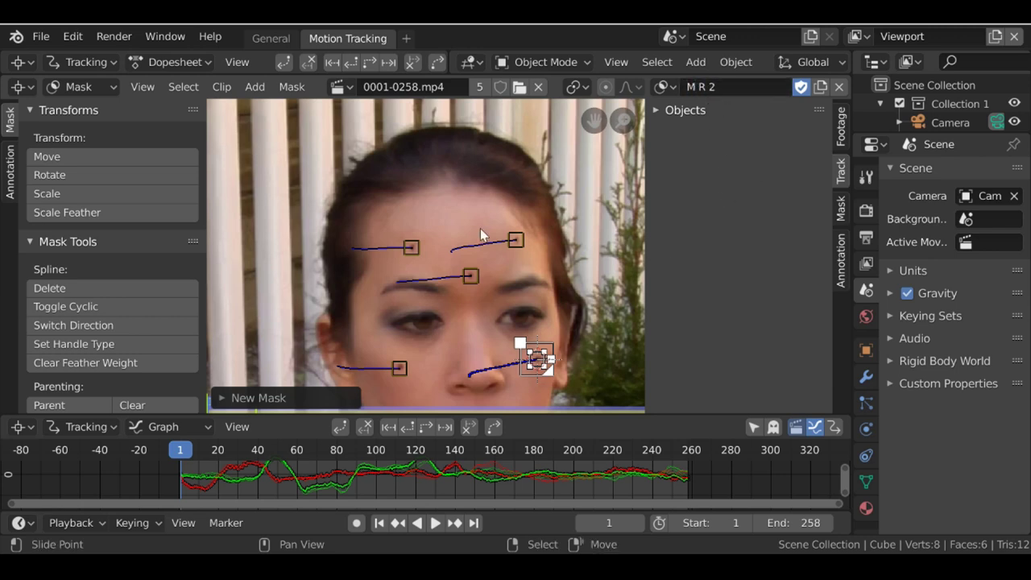
# - Add a small circle fitted over the forehead tracking dot, then scrub frames to check it
pyautogui.scroll(2, 471, 185)
pyautogui.scroll(2, 471, 186)
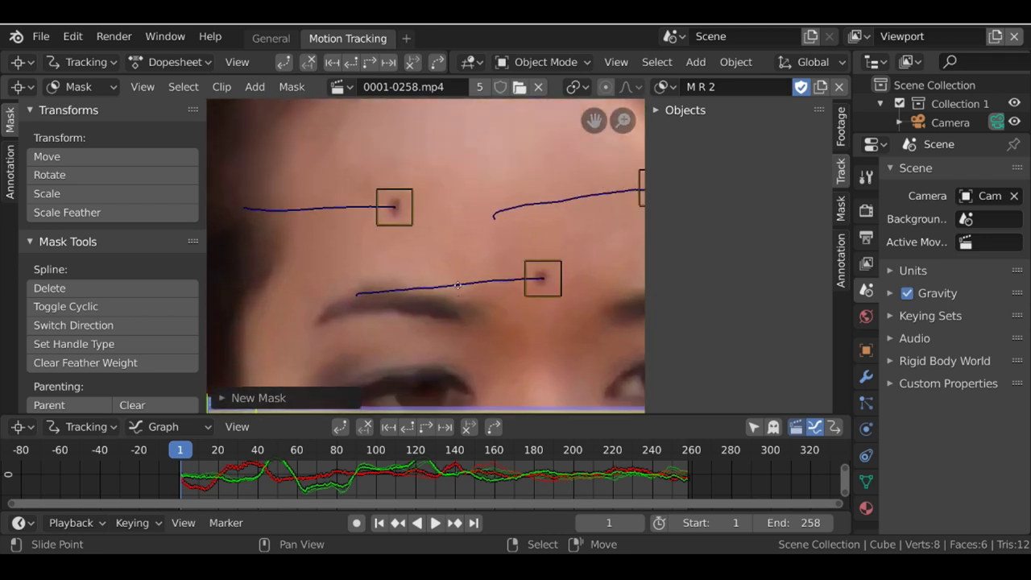
pyautogui.click(405, 198)
pyautogui.scroll(3, 425, 226)
pyautogui.moveTo(388, 184); pyautogui.dragTo(411, 252, button='middle')
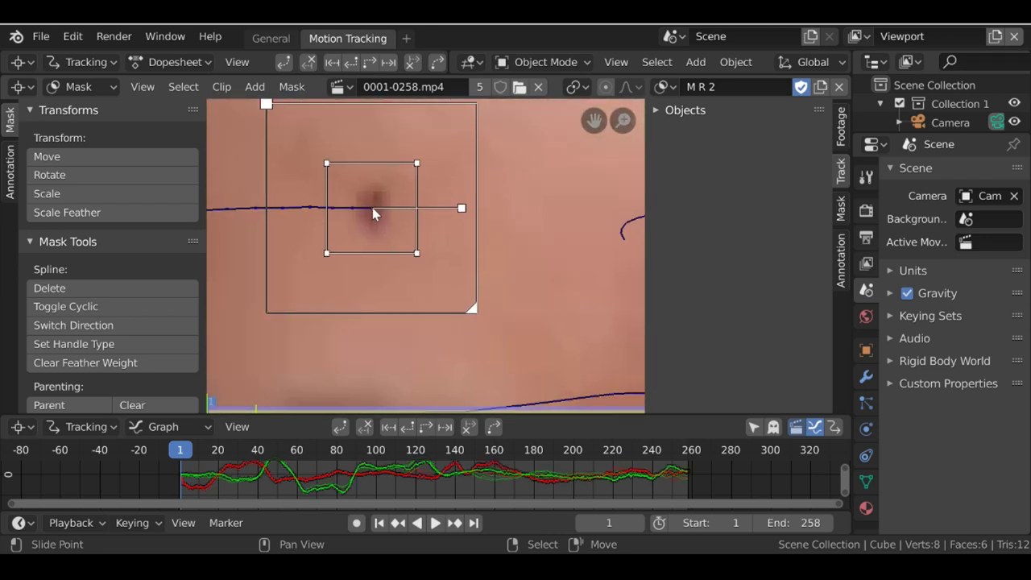
pyautogui.keyDown('shift'); pyautogui.rightClick(372, 207); pyautogui.keyUp('shift')
pyautogui.hotkey('shift', 'a')
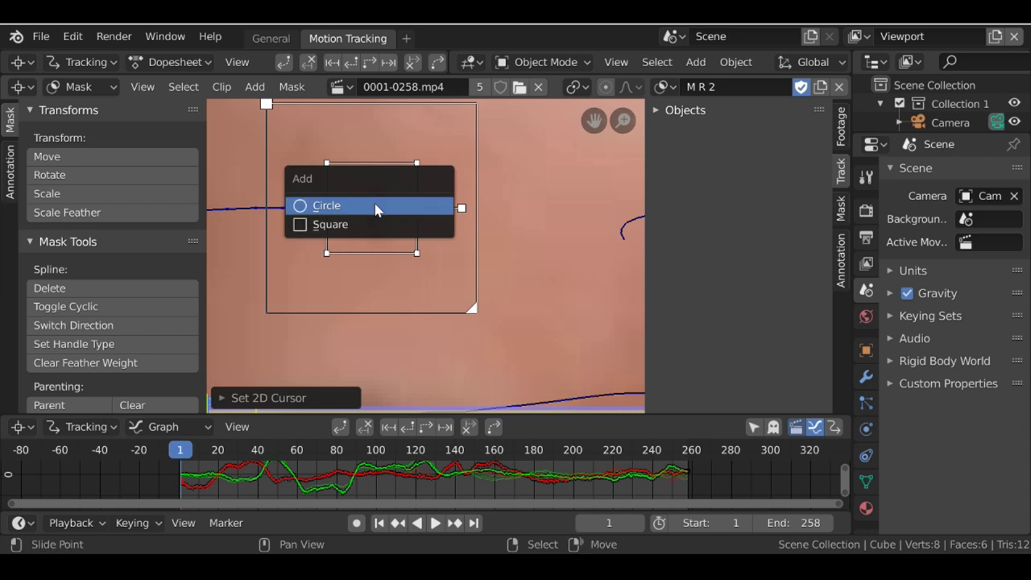
pyautogui.click(373, 206)
pyautogui.press('s')
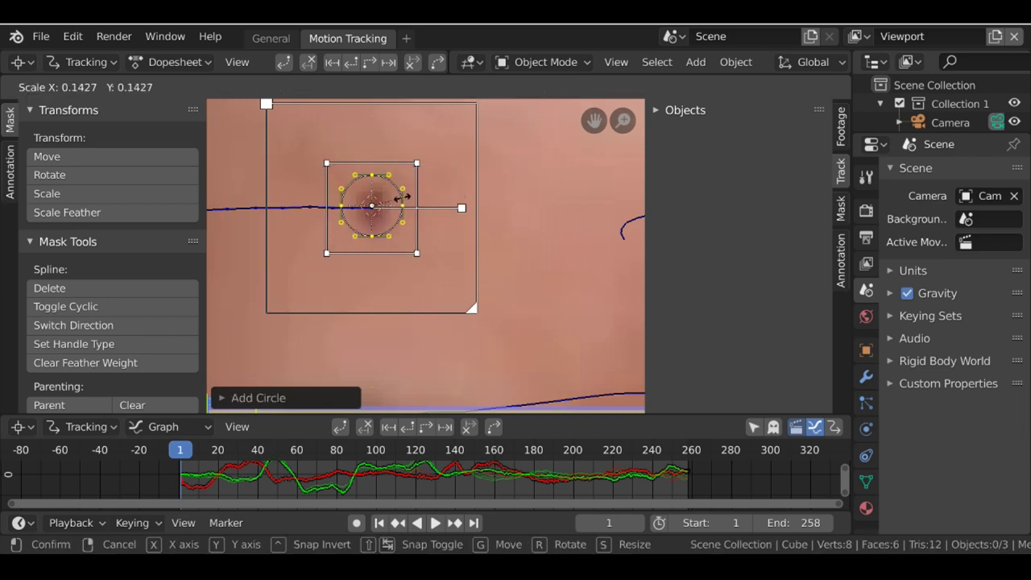
pyautogui.click(400, 198)
pyautogui.press('g')
pyautogui.click(413, 227)
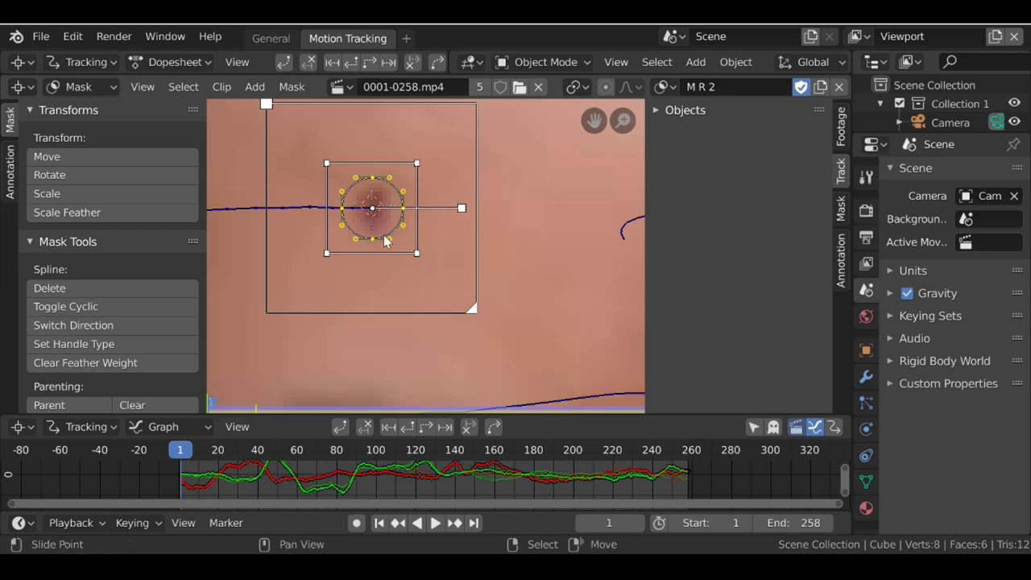
pyautogui.moveTo(195, 484); pyautogui.dragTo(274, 475)
pyautogui.click(378, 523)
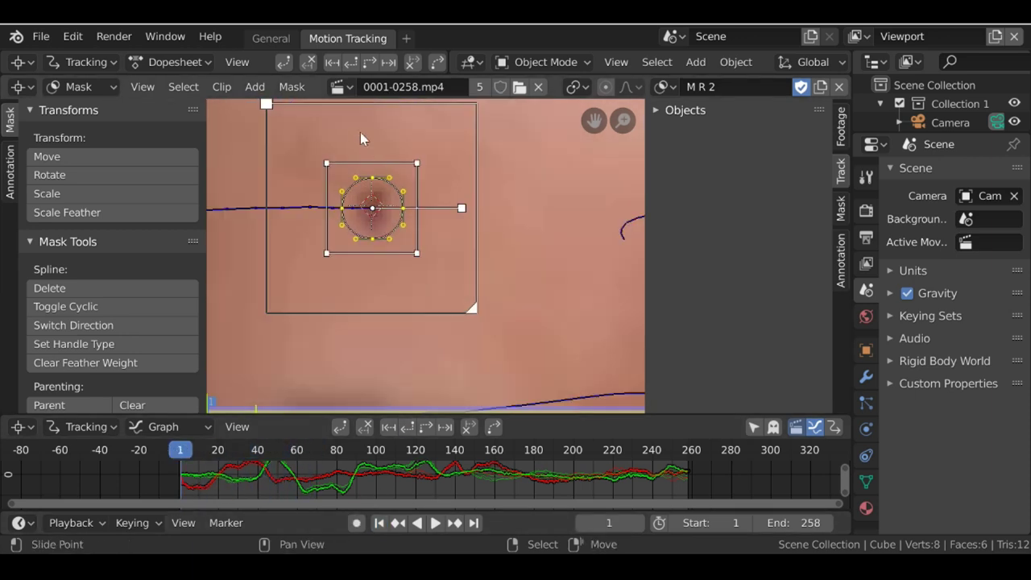
# - Back in the compositor, duplicate the Marker Removal node and place the copy in the tree
pyautogui.click(273, 39)
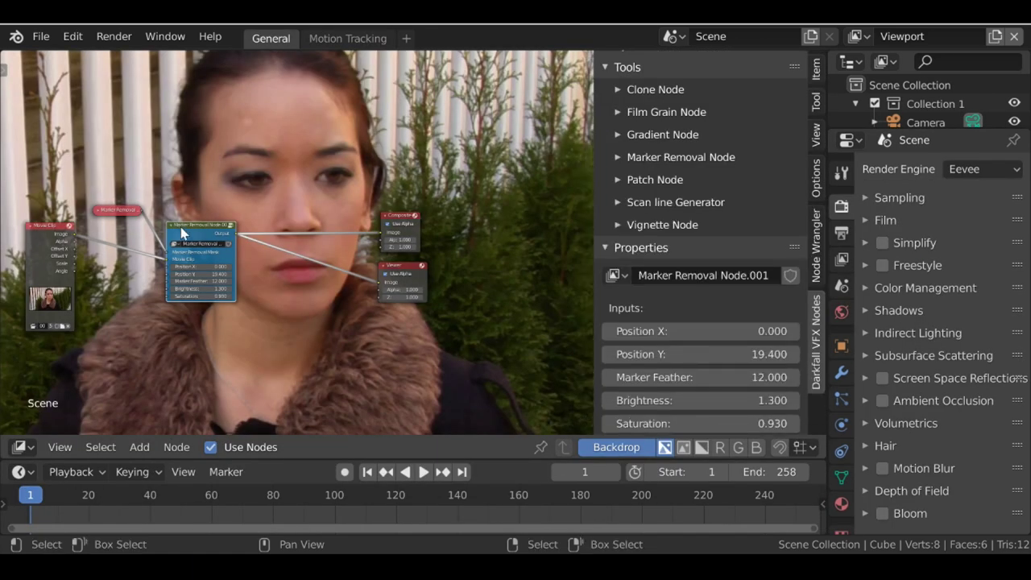
pyautogui.hotkey('shift', 'd')
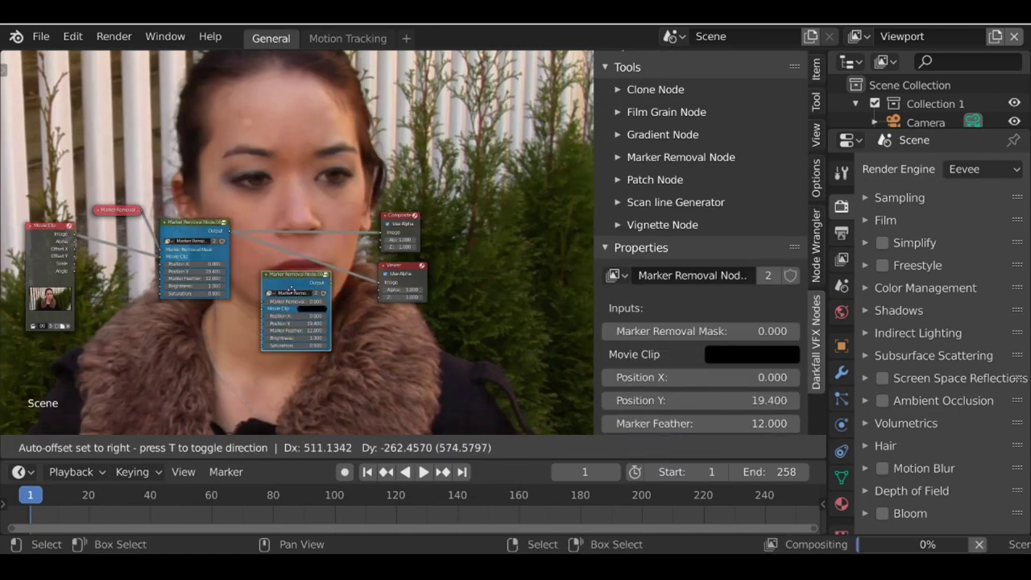
pyautogui.click(660, 254)
pyautogui.scroll(2, 661, 253)
# - Add another Marker Removal node from the Darkfall VFX Tools panel and move its red mask node up
pyautogui.click(714, 227)
pyautogui.click(709, 281)
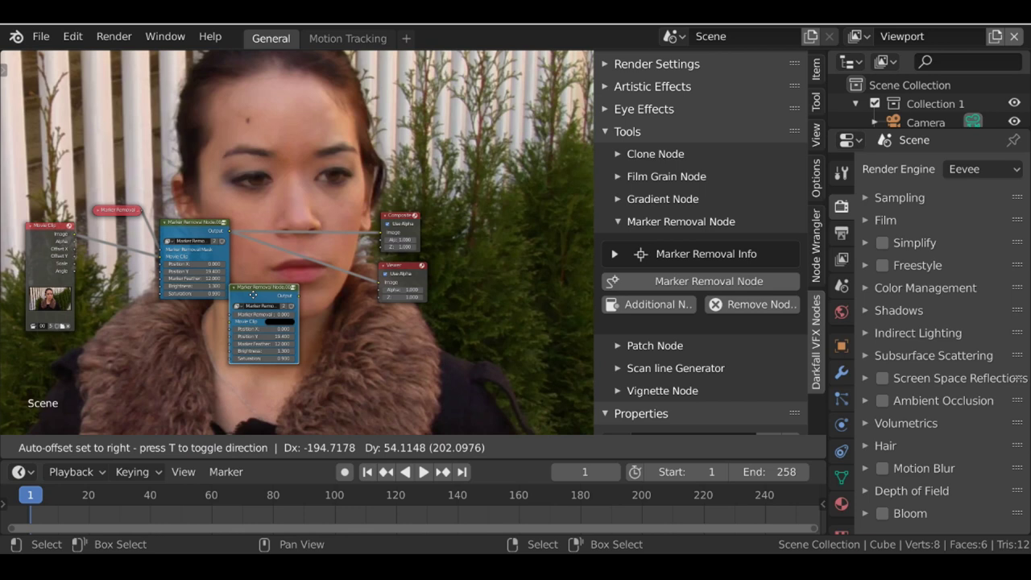
pyautogui.click(313, 257)
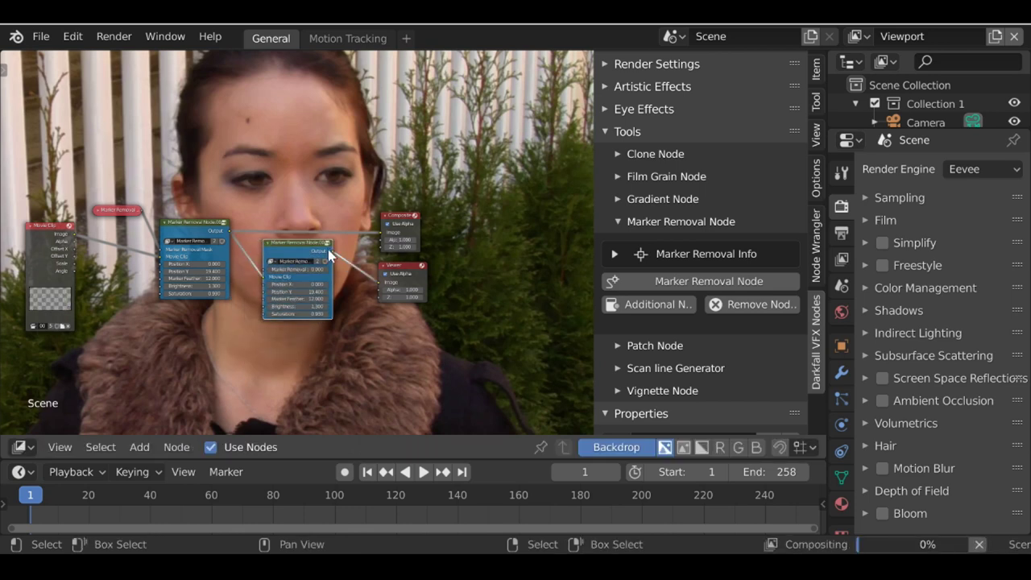
pyautogui.scroll(2, 121, 202)
pyautogui.moveTo(121, 218)
pyautogui.mouseDown()
pyautogui.moveTo(153, 207)
pyautogui.moveTo(117, 209)
pyautogui.moveTo(121, 183)
pyautogui.moveTo(306, 179)
pyautogui.mouseUp()
# - Assign the 'M R 2' mask to the red node, link it to the second Marker Removal node, then collapse it
pyautogui.click(280, 180)
pyautogui.scroll(2, 330, 204)
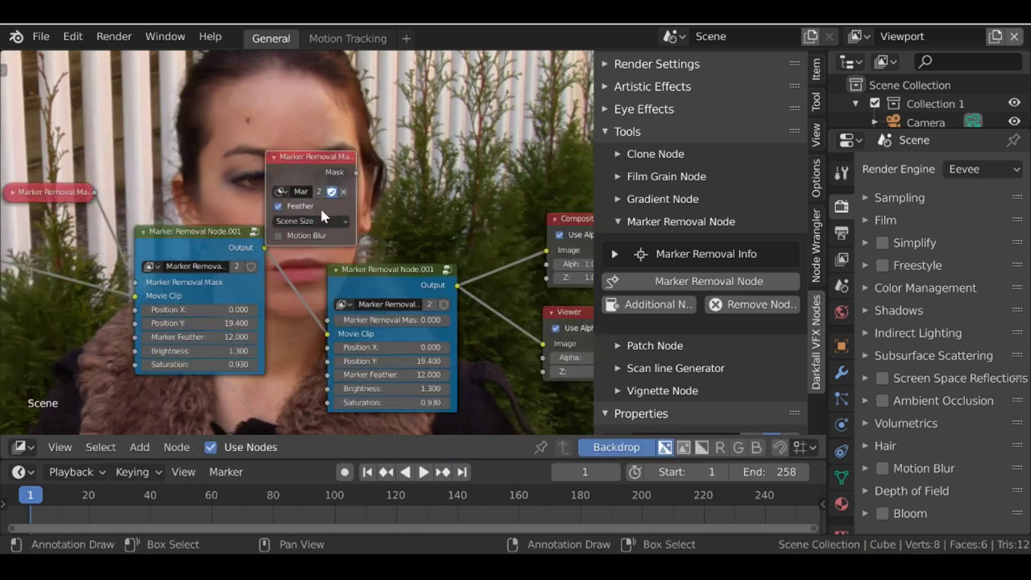
pyautogui.click(278, 187)
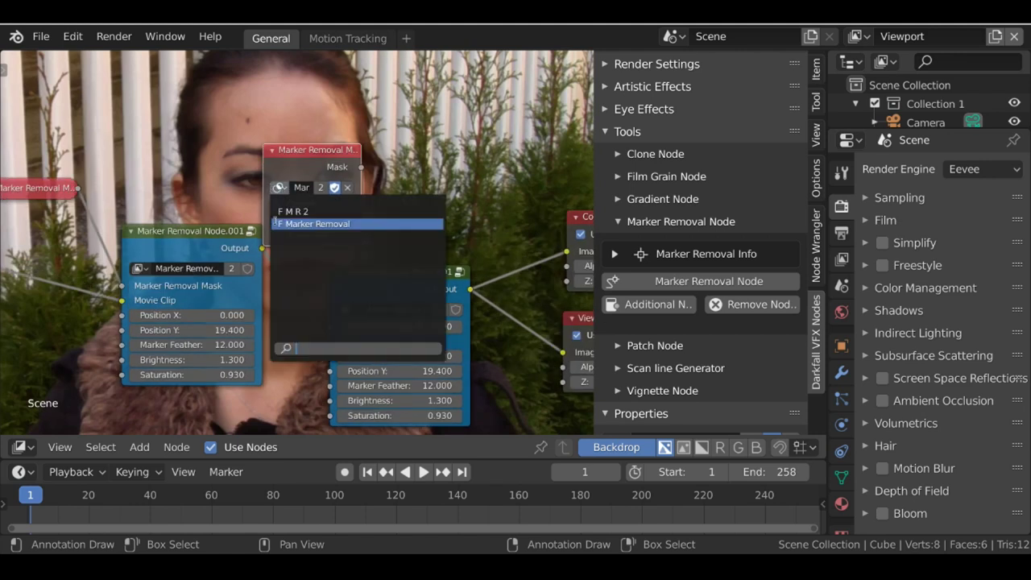
pyautogui.click(319, 211)
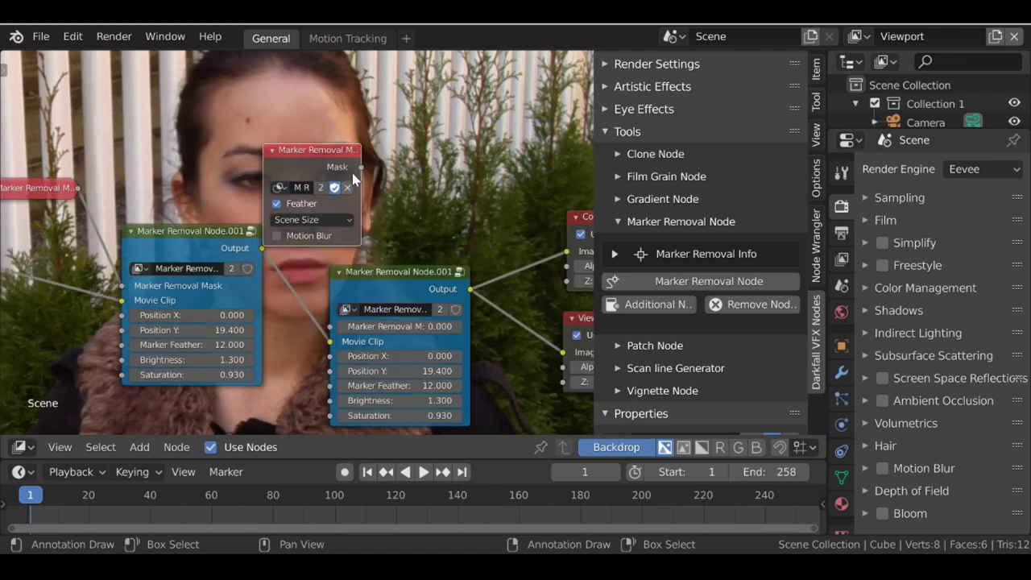
pyautogui.moveTo(361, 167)
pyautogui.mouseDown()
pyautogui.moveTo(365, 279)
pyautogui.moveTo(331, 323)
pyautogui.mouseUp()
pyautogui.press('h')
pyautogui.moveTo(331, 326)
pyautogui.mouseDown(button='middle')
pyautogui.moveTo(213, 289)
pyautogui.moveTo(155, 309)
pyautogui.mouseUp(button='middle')
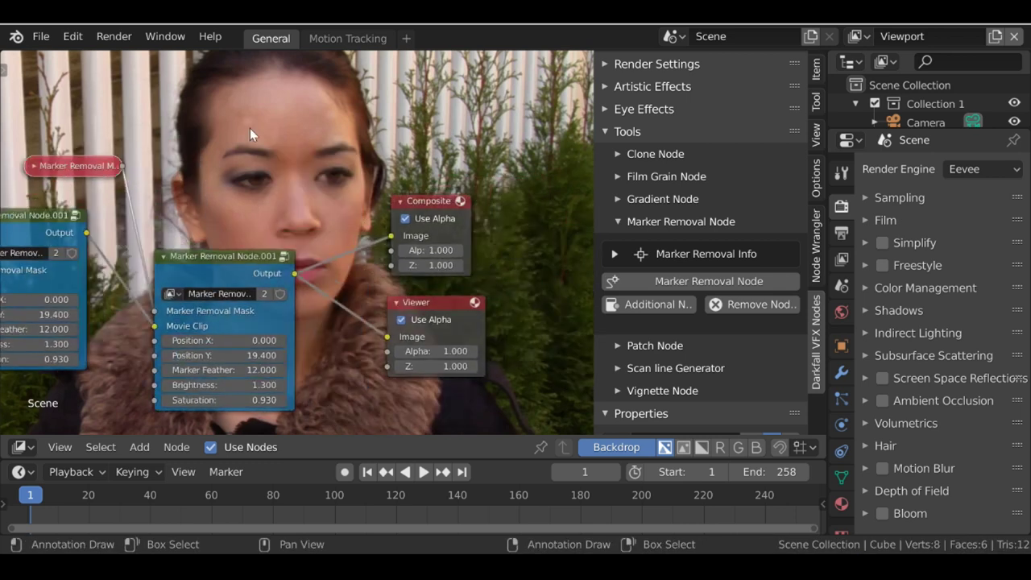
# - Set the second Marker Removal node's Brightness to 1.100
pyautogui.click(217, 385)
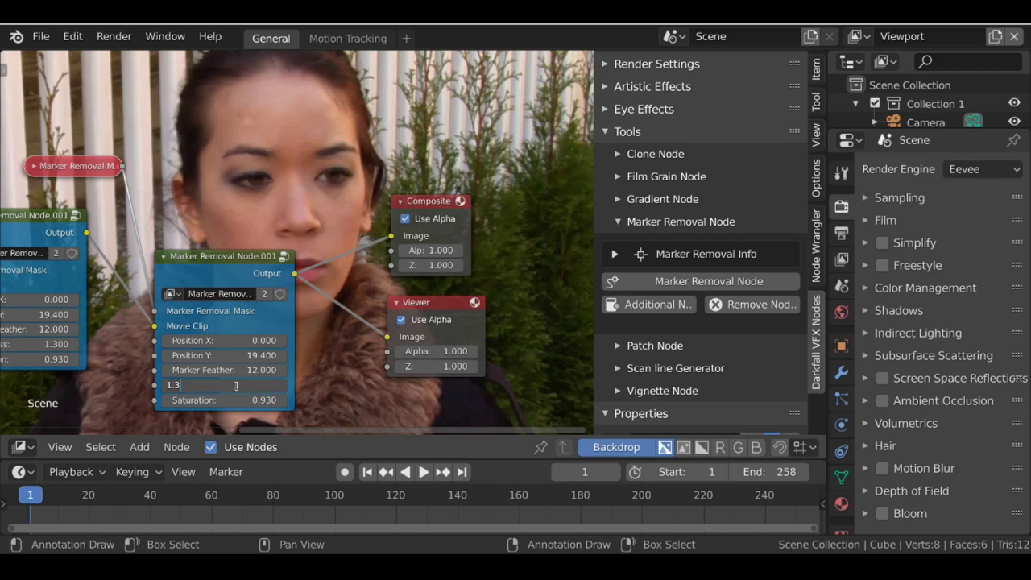
pyautogui.write('1')
pyautogui.press('Return')
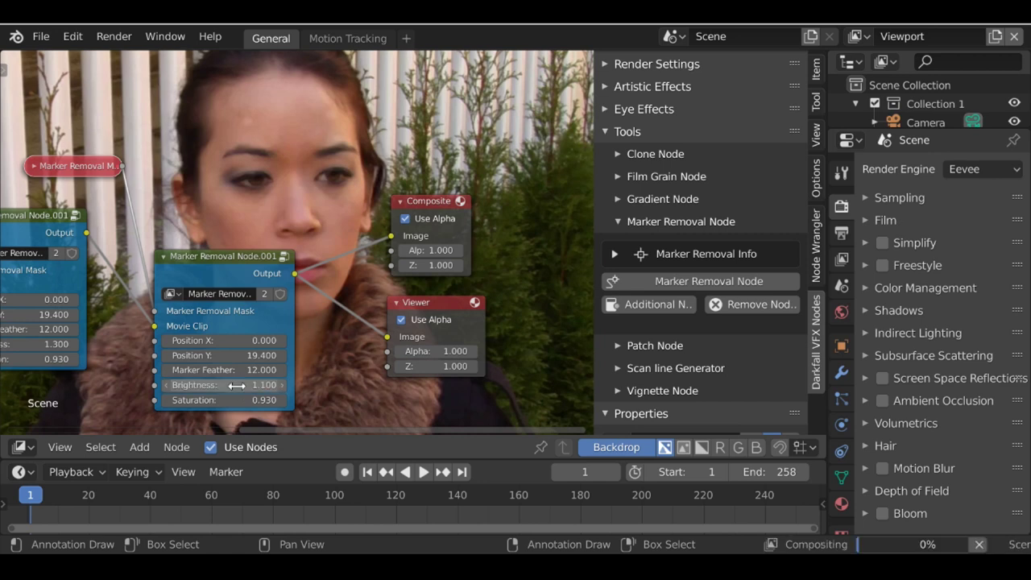
pyautogui.scroll(-2, 224, 149)
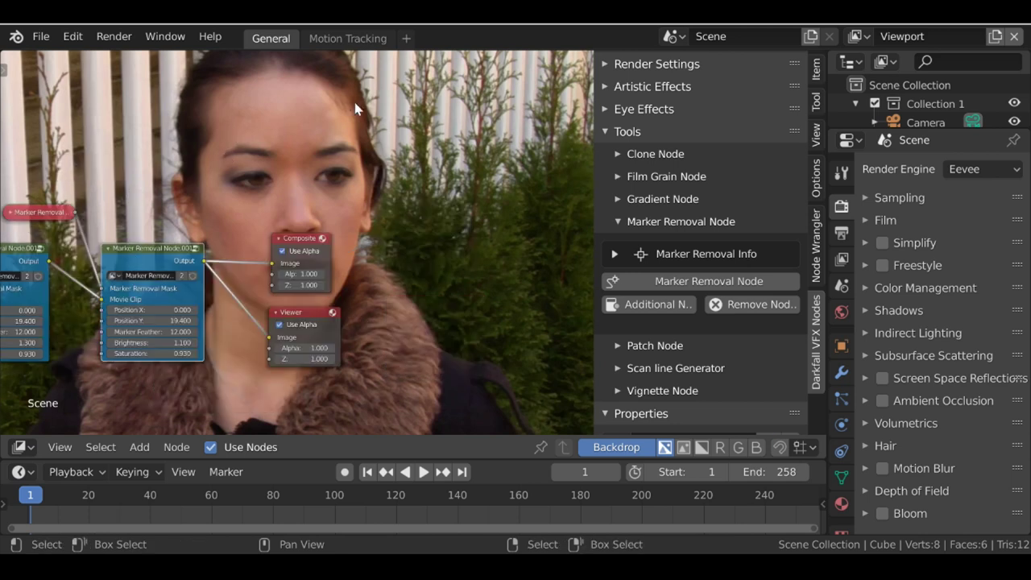
# - In the Motion Tracking workspace, make 'Marker Removal' the active mask in the clip editor
pyautogui.click(347, 38)
pyautogui.scroll(-5, 509, 188)
pyautogui.click(663, 87)
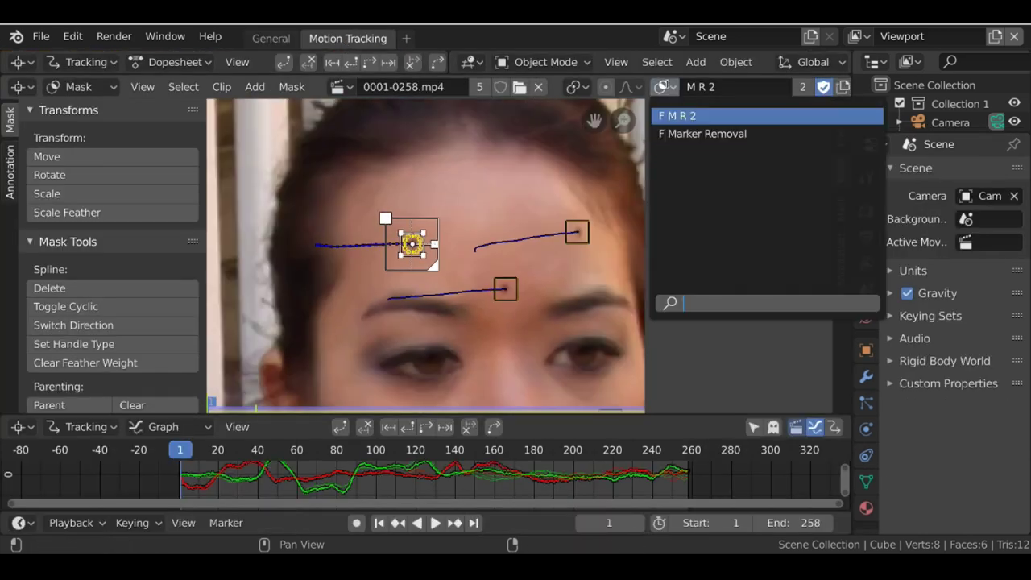
pyautogui.click(702, 134)
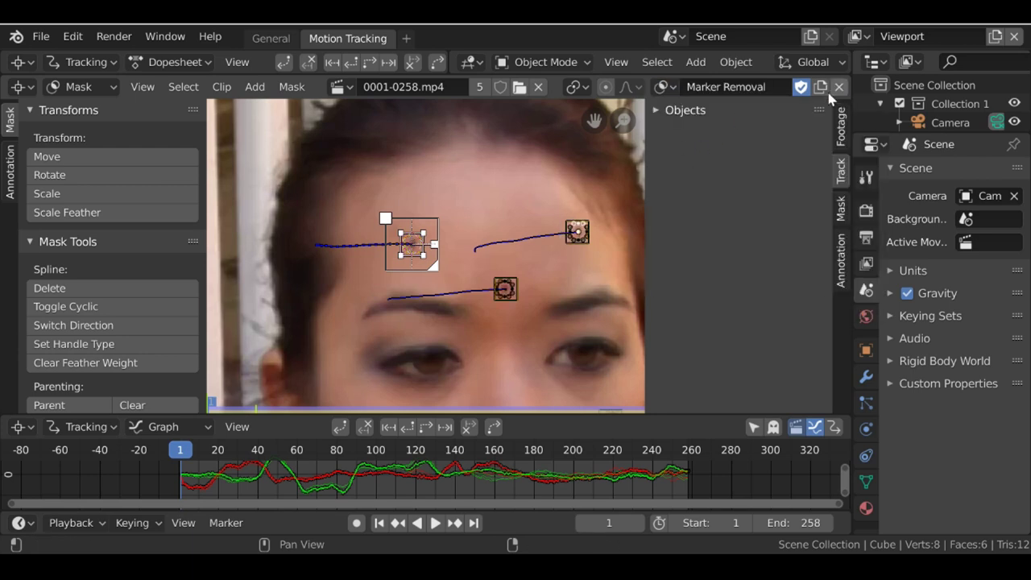
# - In the General workspace, move the node tree off the face in the backdrop
pyautogui.click(264, 37)
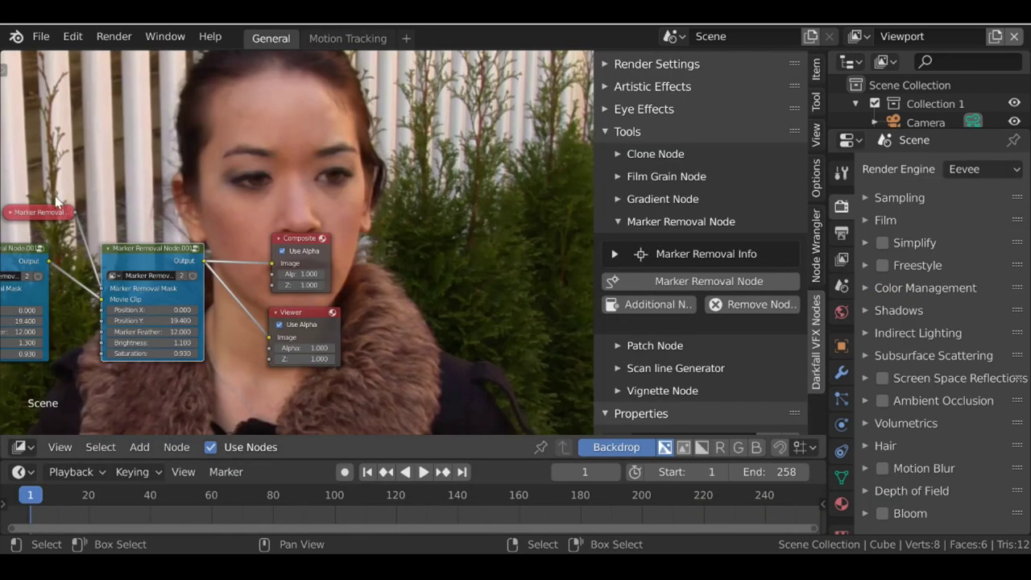
pyautogui.moveTo(277, 190); pyautogui.dragTo(258, 212, button='middle')
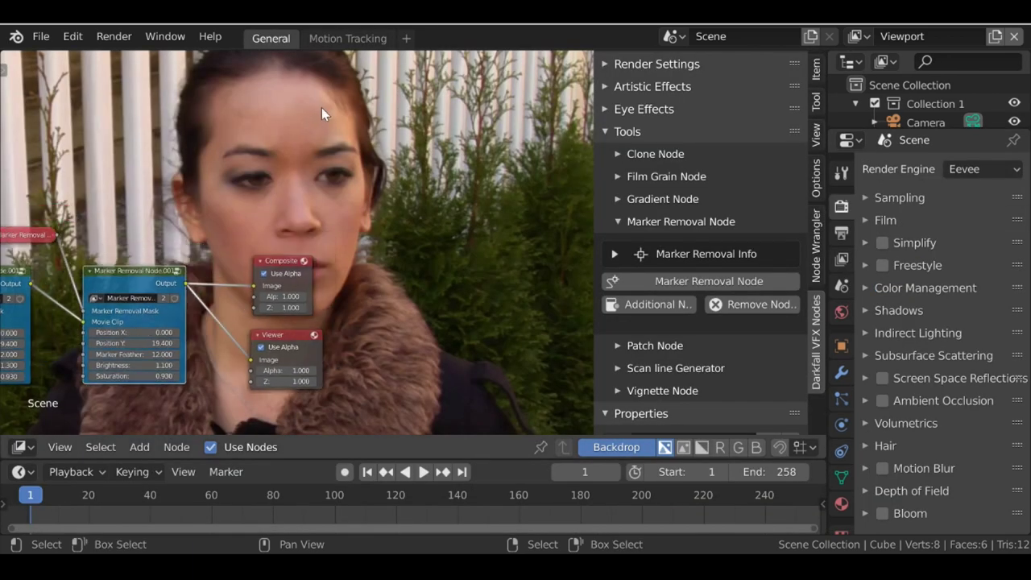
pyautogui.moveTo(271, 253); pyautogui.dragTo(252, 145, button='middle')
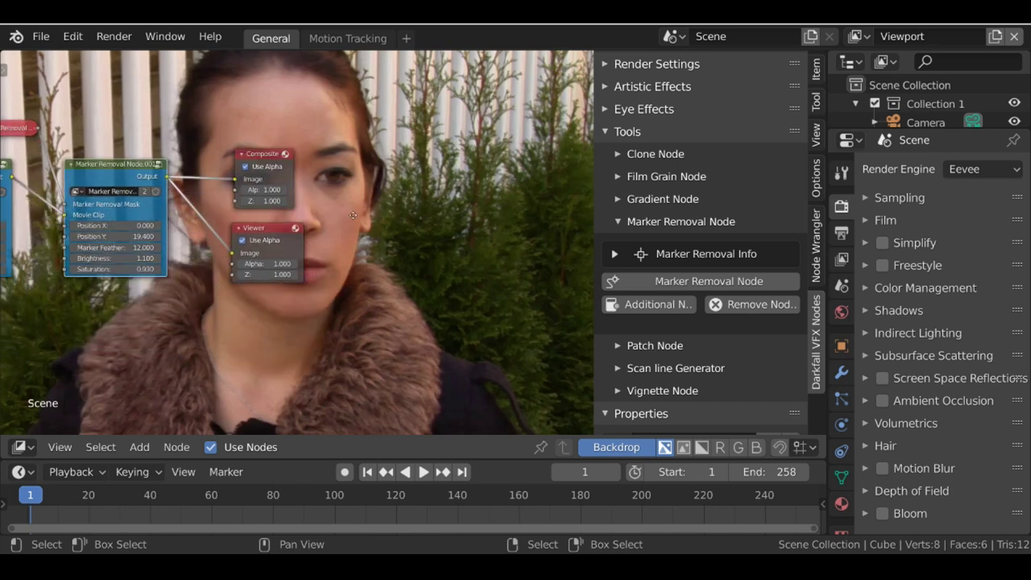
pyautogui.moveTo(300, 181); pyautogui.dragTo(328, 181, button='middle')
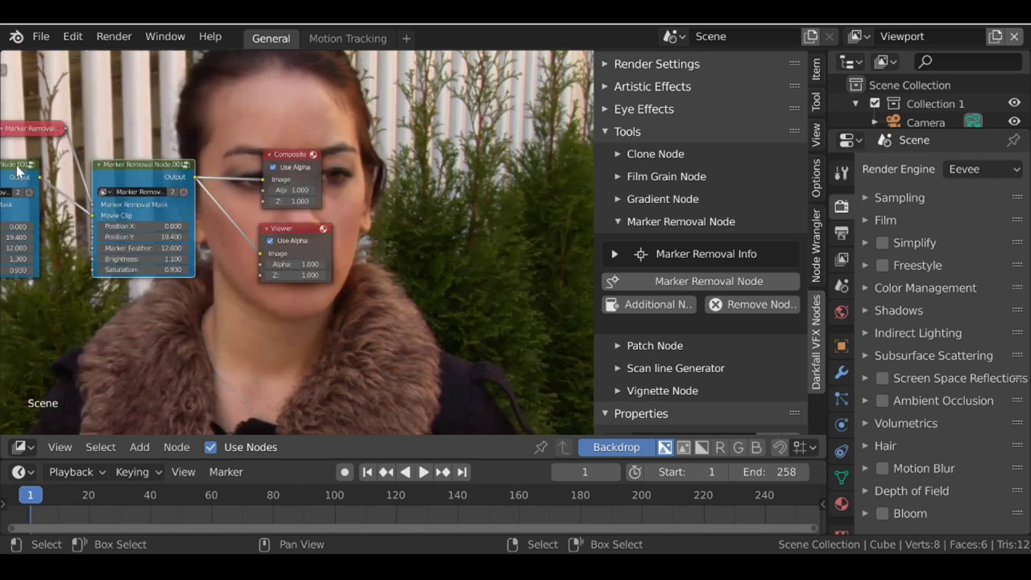
pyautogui.moveTo(309, 290); pyautogui.dragTo(305, 128, button='middle')
# - Toggle the effect to compare with the original, scrub to frame 27 and play the clip
pyautogui.press('m')
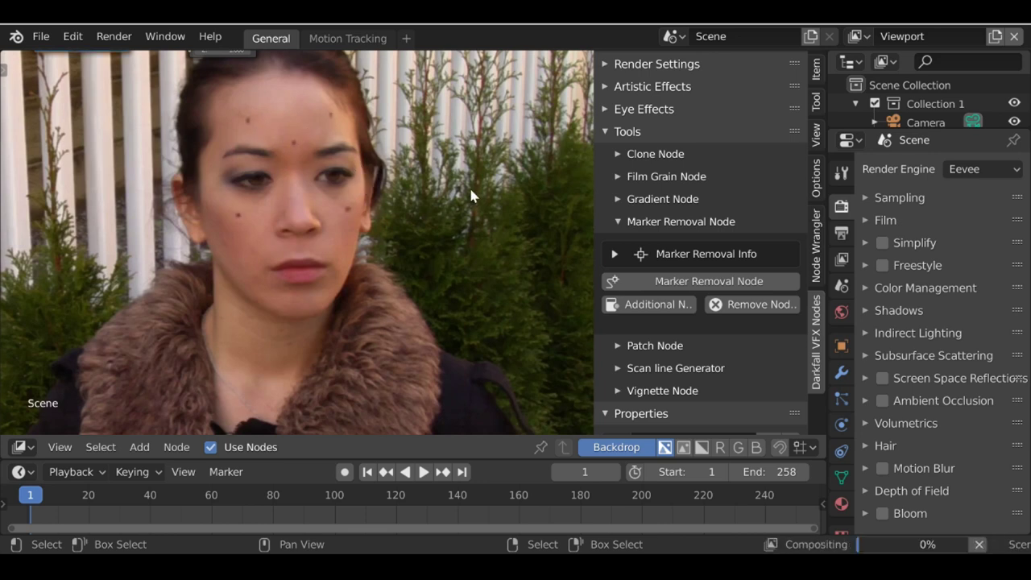
pyautogui.moveTo(110, 506); pyautogui.dragTo(159, 519)
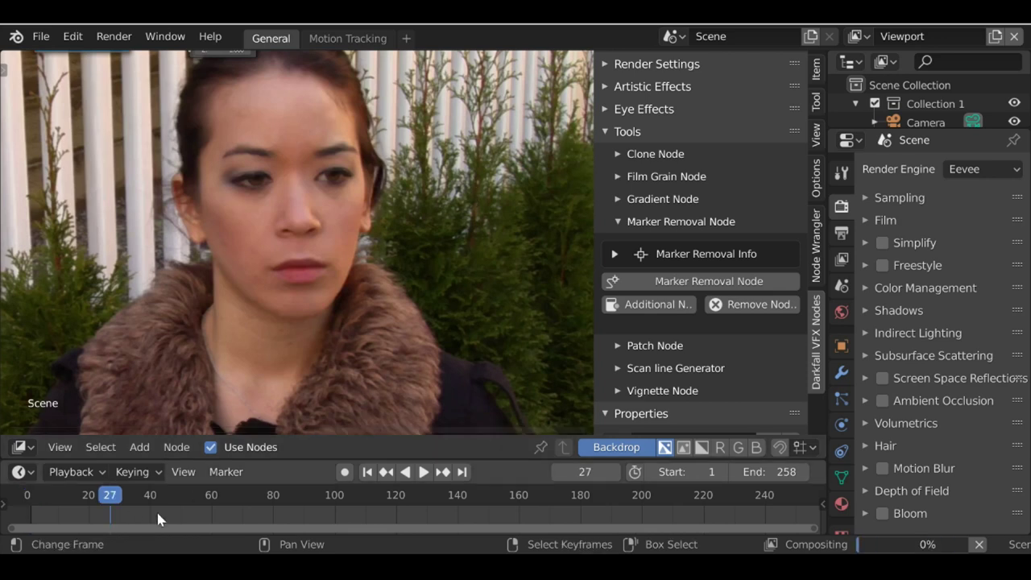
pyautogui.press('space')
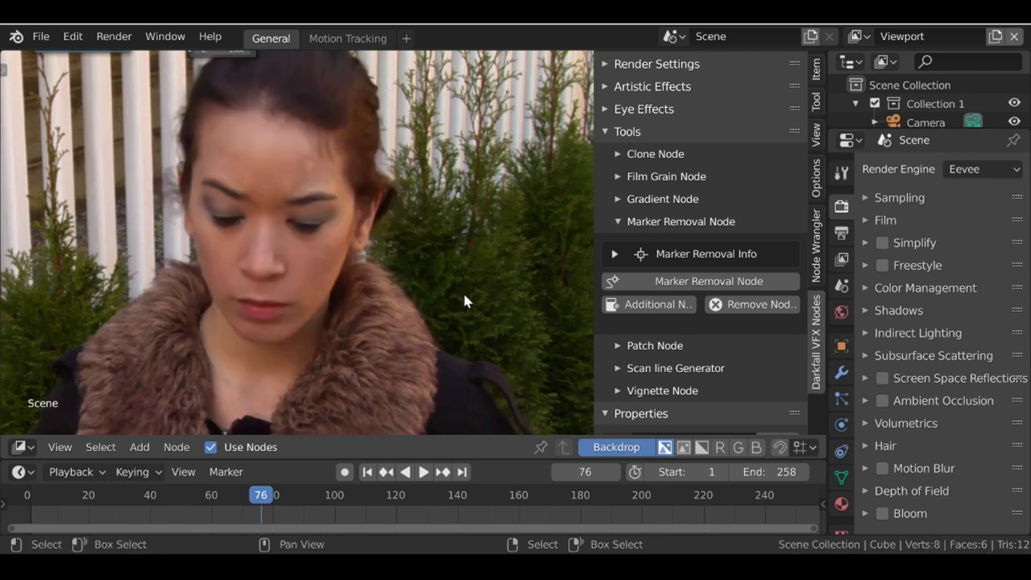
# - Expand Render Settings and set the frame rate to 30 fps
pyautogui.scroll(4, 756, 314)
pyautogui.scroll(2, 706, 269)
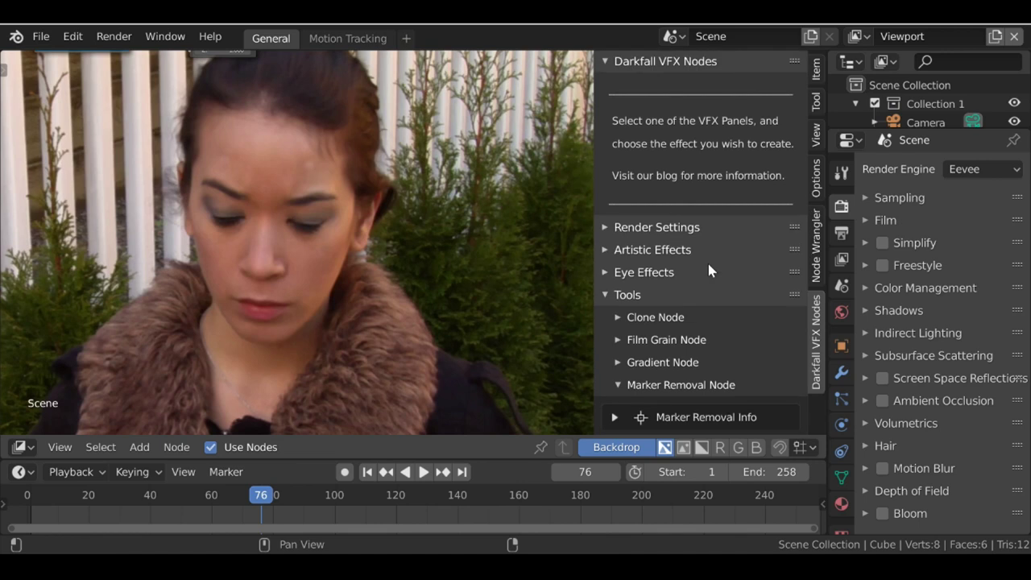
pyautogui.click(628, 295)
pyautogui.click(635, 229)
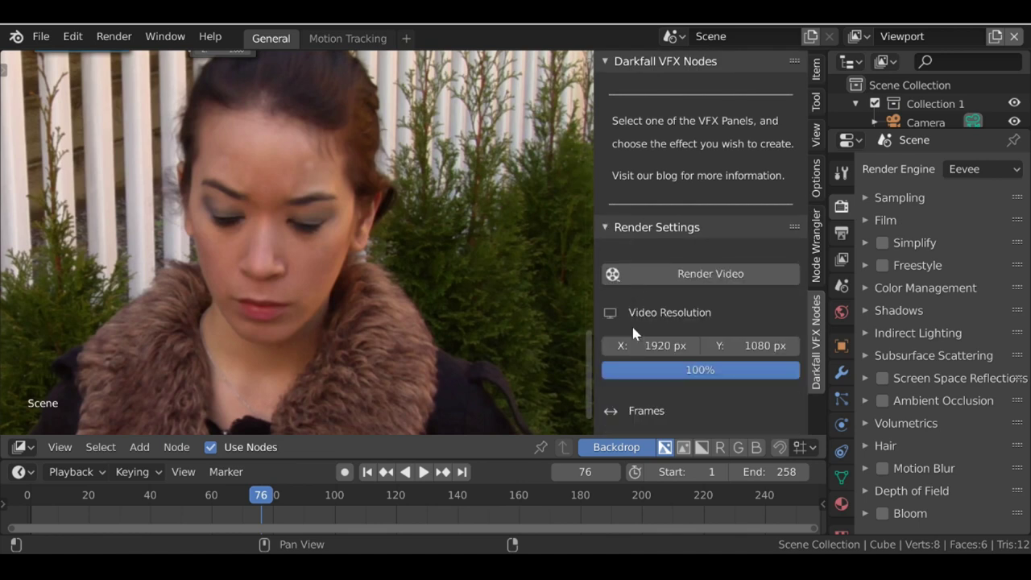
pyautogui.scroll(-3, 640, 326)
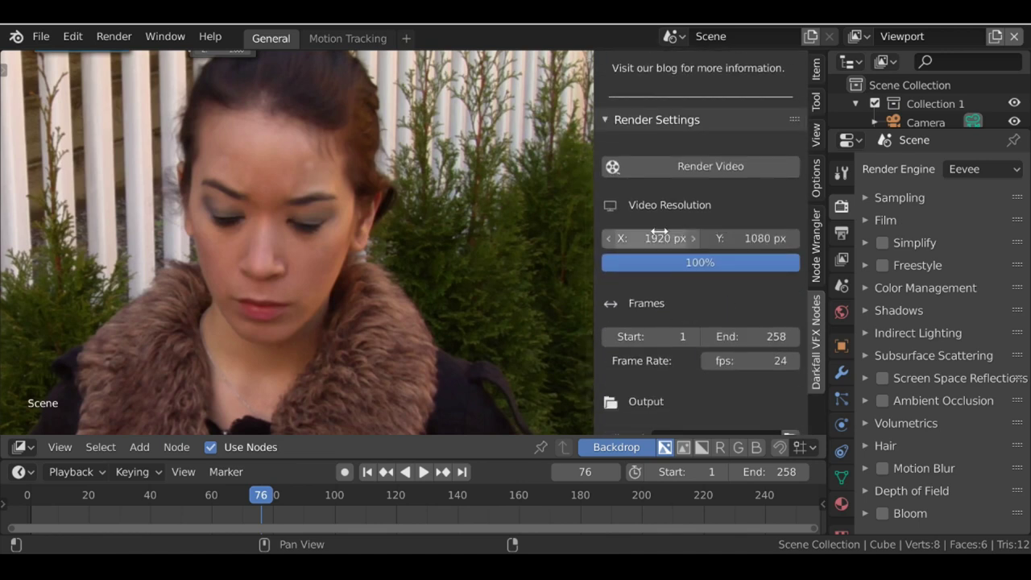
pyautogui.scroll(-2, 675, 271)
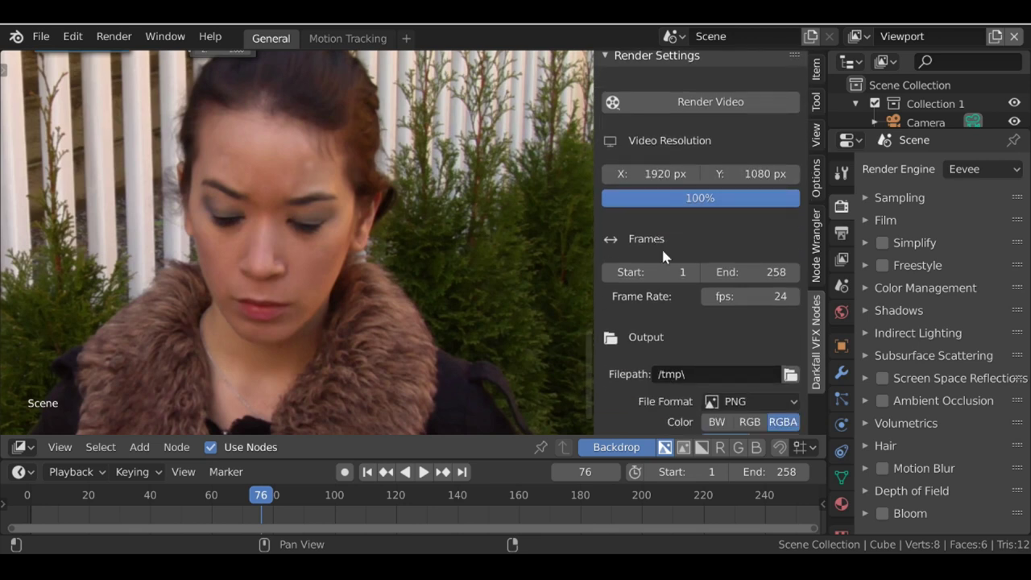
pyautogui.click(742, 296)
pyautogui.write('30')
pyautogui.press('Return')
# - Set the output file format to FFmpeg video with an MPEG-4 container
pyautogui.scroll(-1, 701, 258)
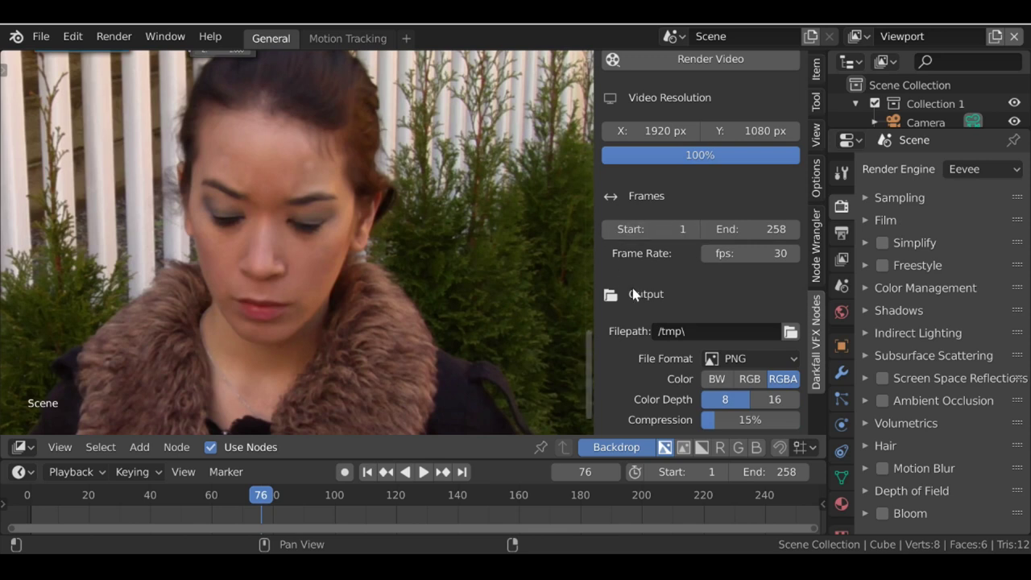
pyautogui.scroll(-3, 706, 278)
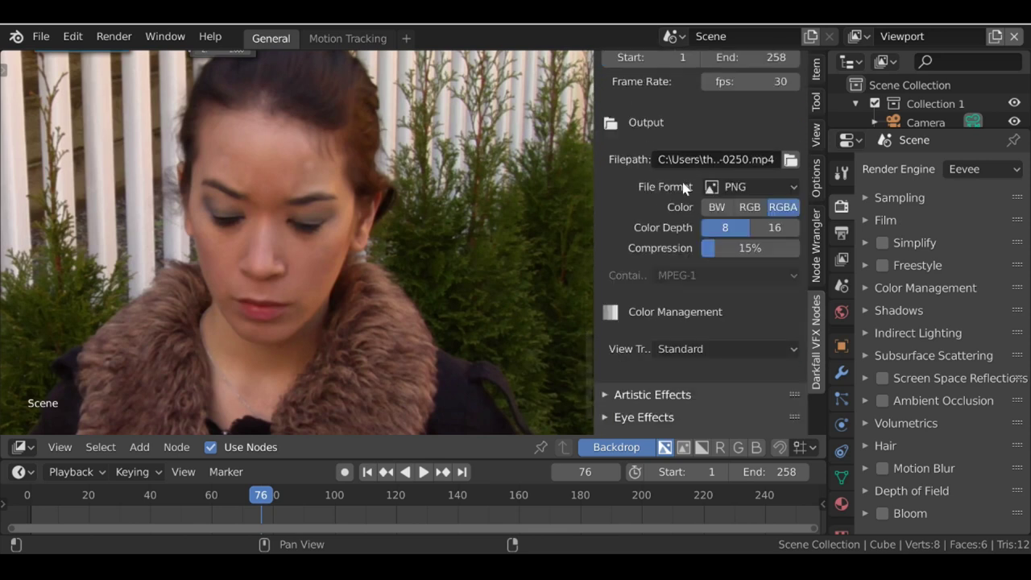
pyautogui.click(779, 191)
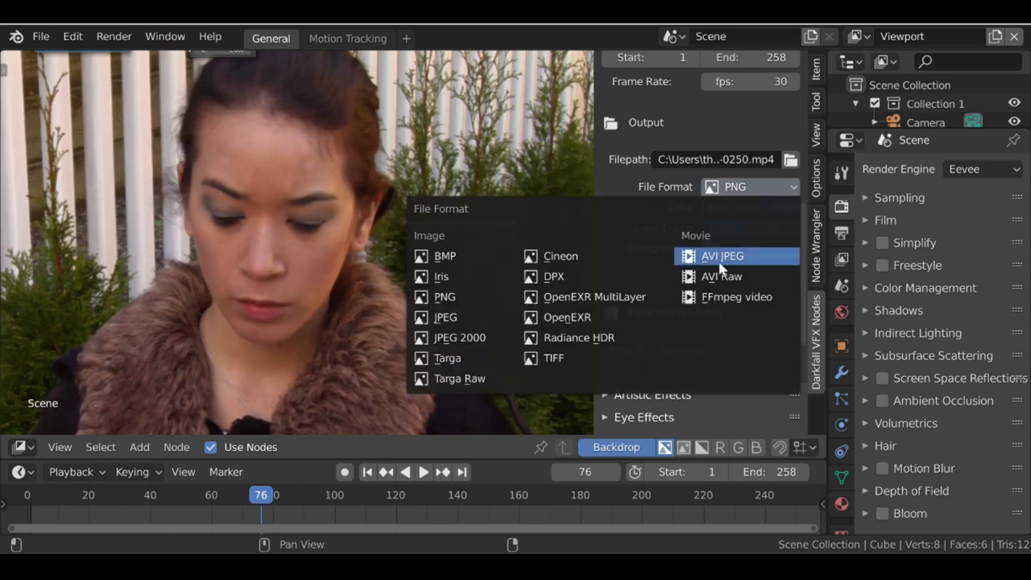
pyautogui.click(722, 298)
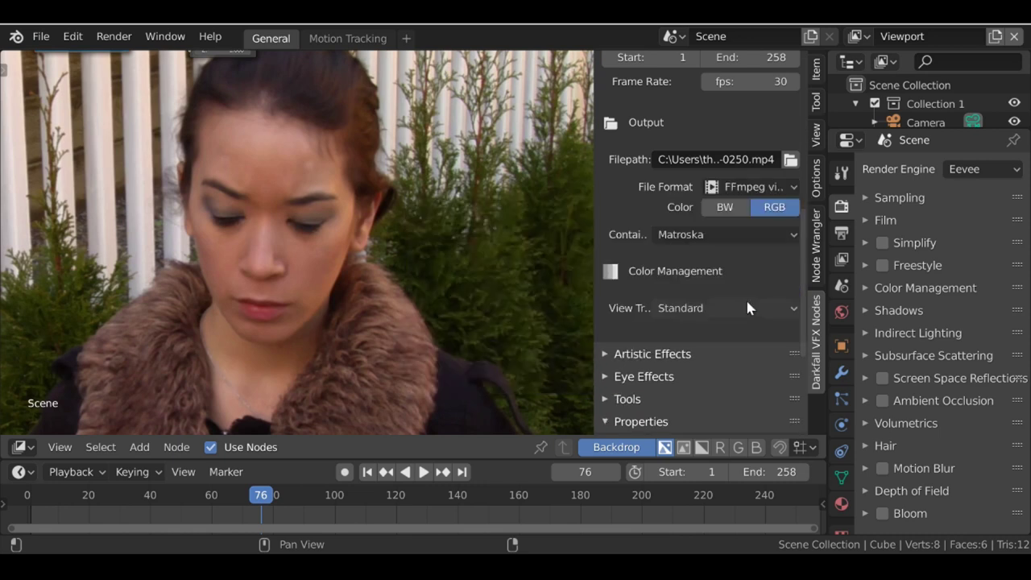
pyautogui.scroll(-1, 621, 224)
pyautogui.click(681, 213)
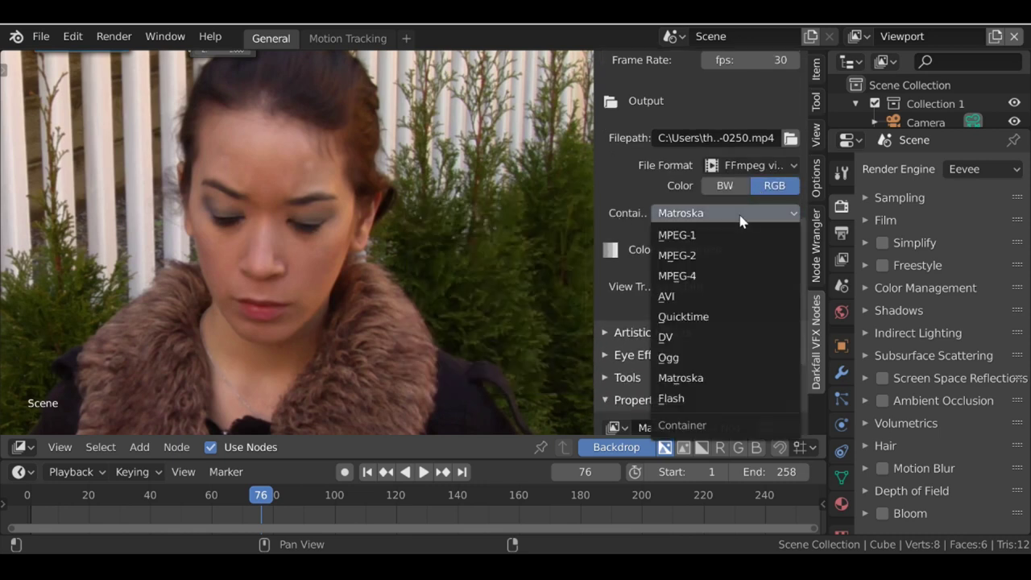
pyautogui.click(703, 273)
# - Check the view transform options and start rendering the video
pyautogui.scroll(-2, 685, 257)
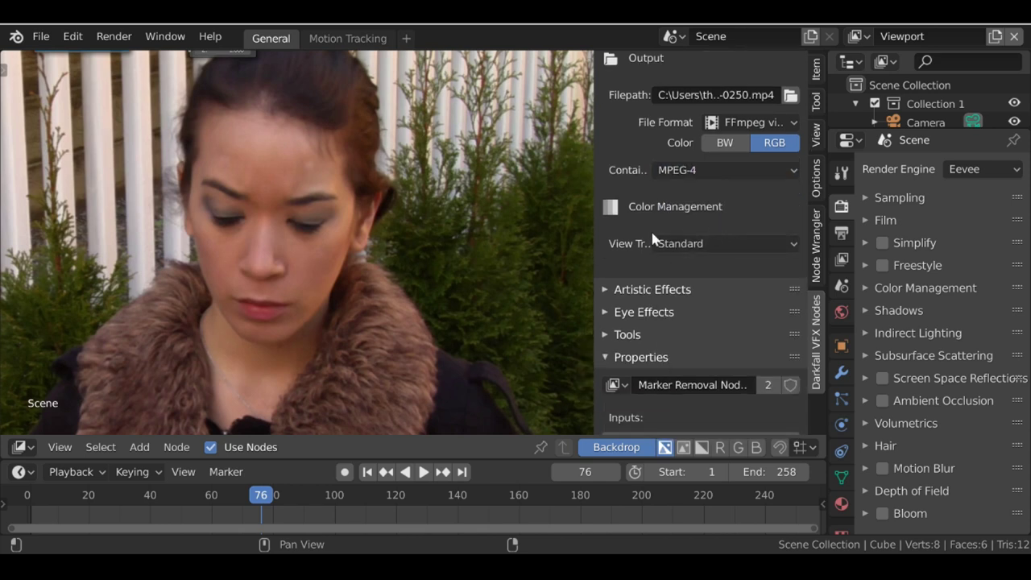
pyautogui.click(741, 242)
pyautogui.scroll(20, 735, 232)
pyautogui.click(710, 273)
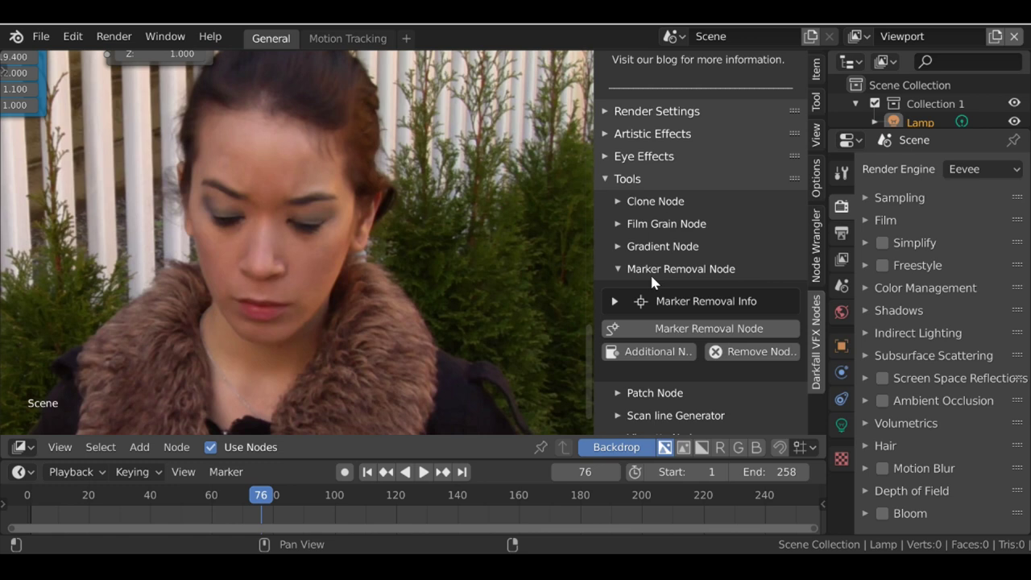
# - Jump the timeline back to frame 1
pyautogui.click(367, 472)
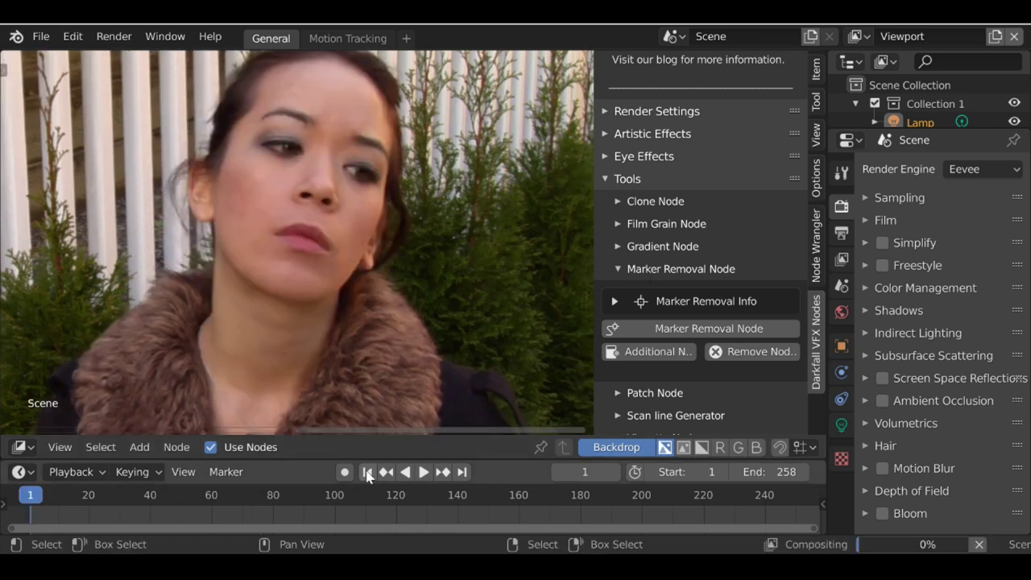